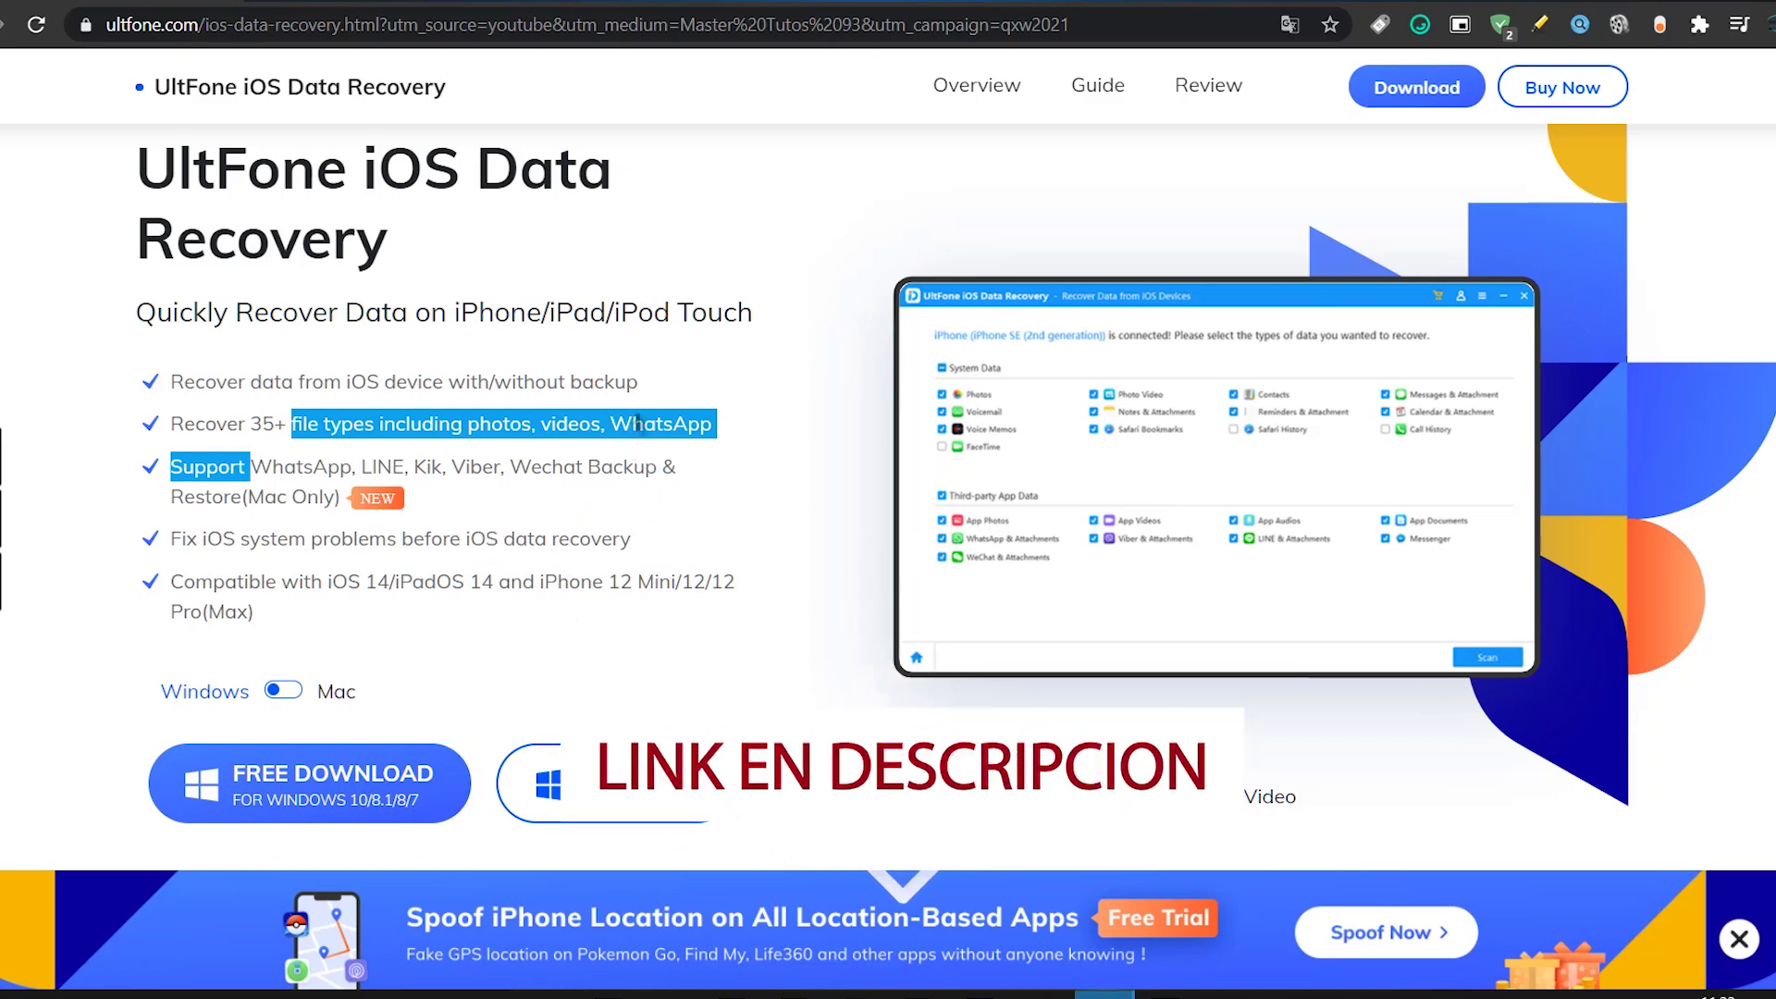
Step: Review the UltFone iOS Data Recovery web page, including its data-loss scenarios, fixable iOS problems and supported devices
{"action": "scroll", "coordinate": [542, 500], "scroll_direction": "down", "scroll_amount": 1}
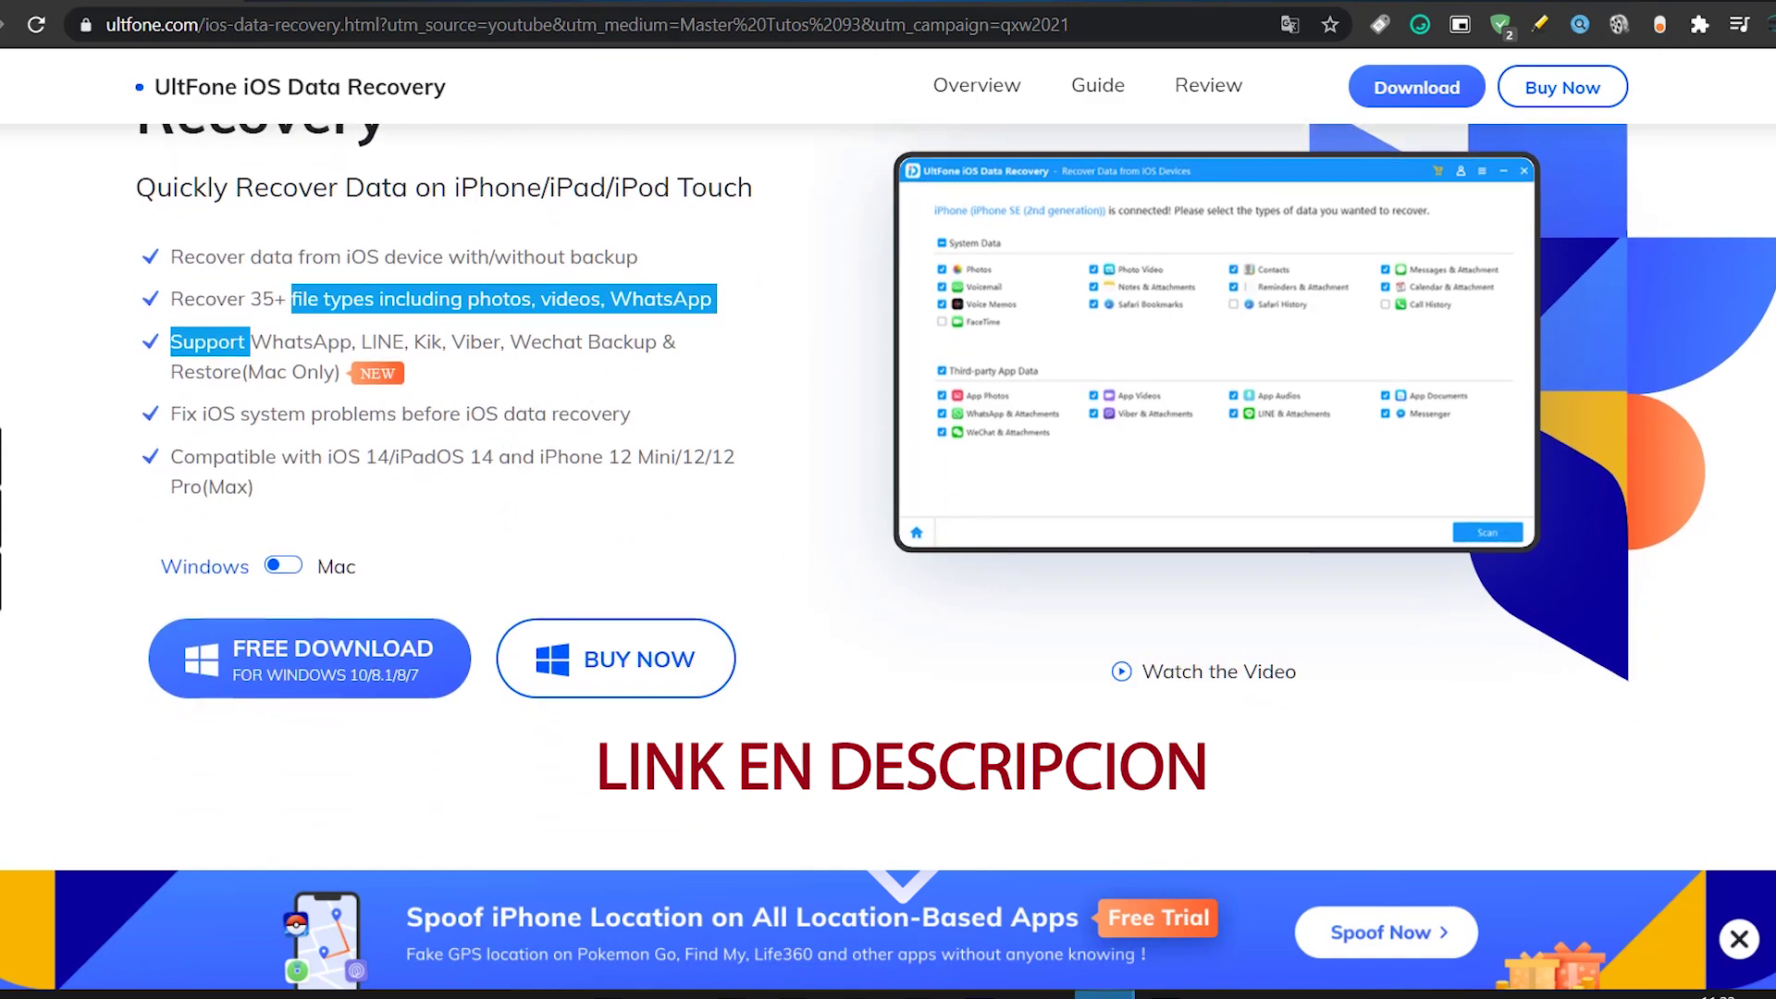
{"action": "scroll", "coordinate": [764, 562], "scroll_direction": "down", "scroll_amount": 6}
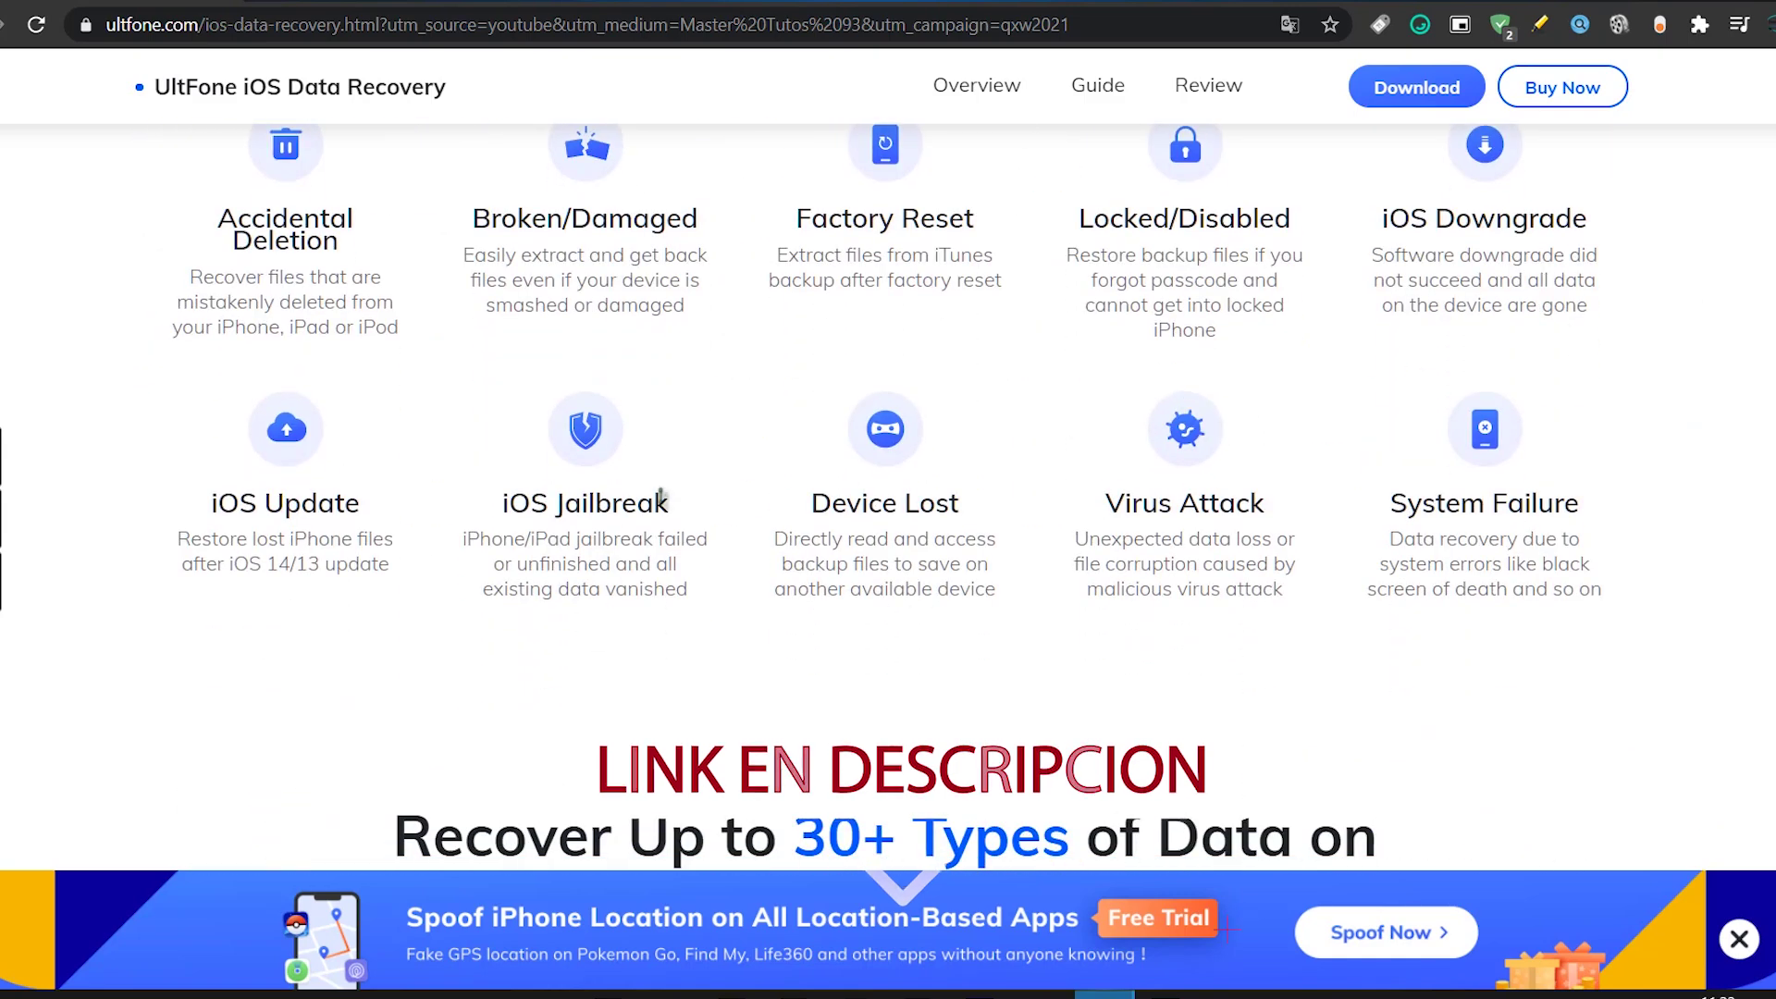
{"action": "scroll", "coordinate": [765, 561], "scroll_direction": "up", "scroll_amount": 1}
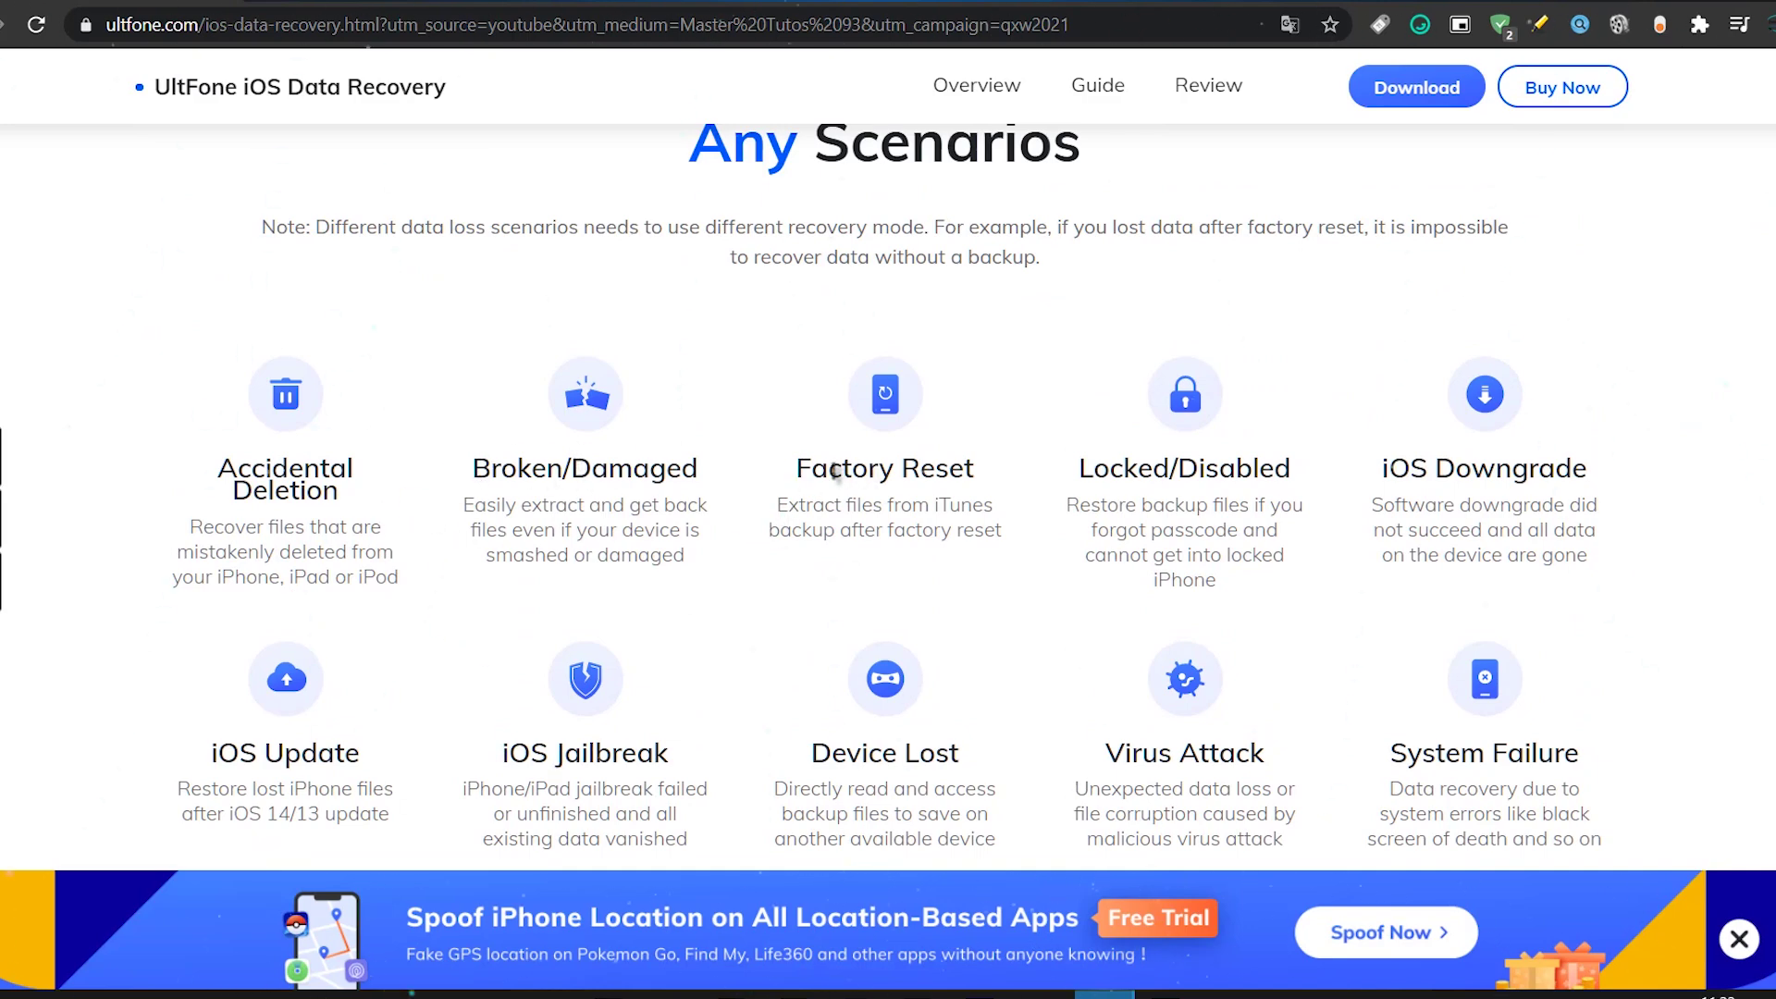
{"action": "scroll", "coordinate": [1303, 585], "scroll_direction": "down", "scroll_amount": 2}
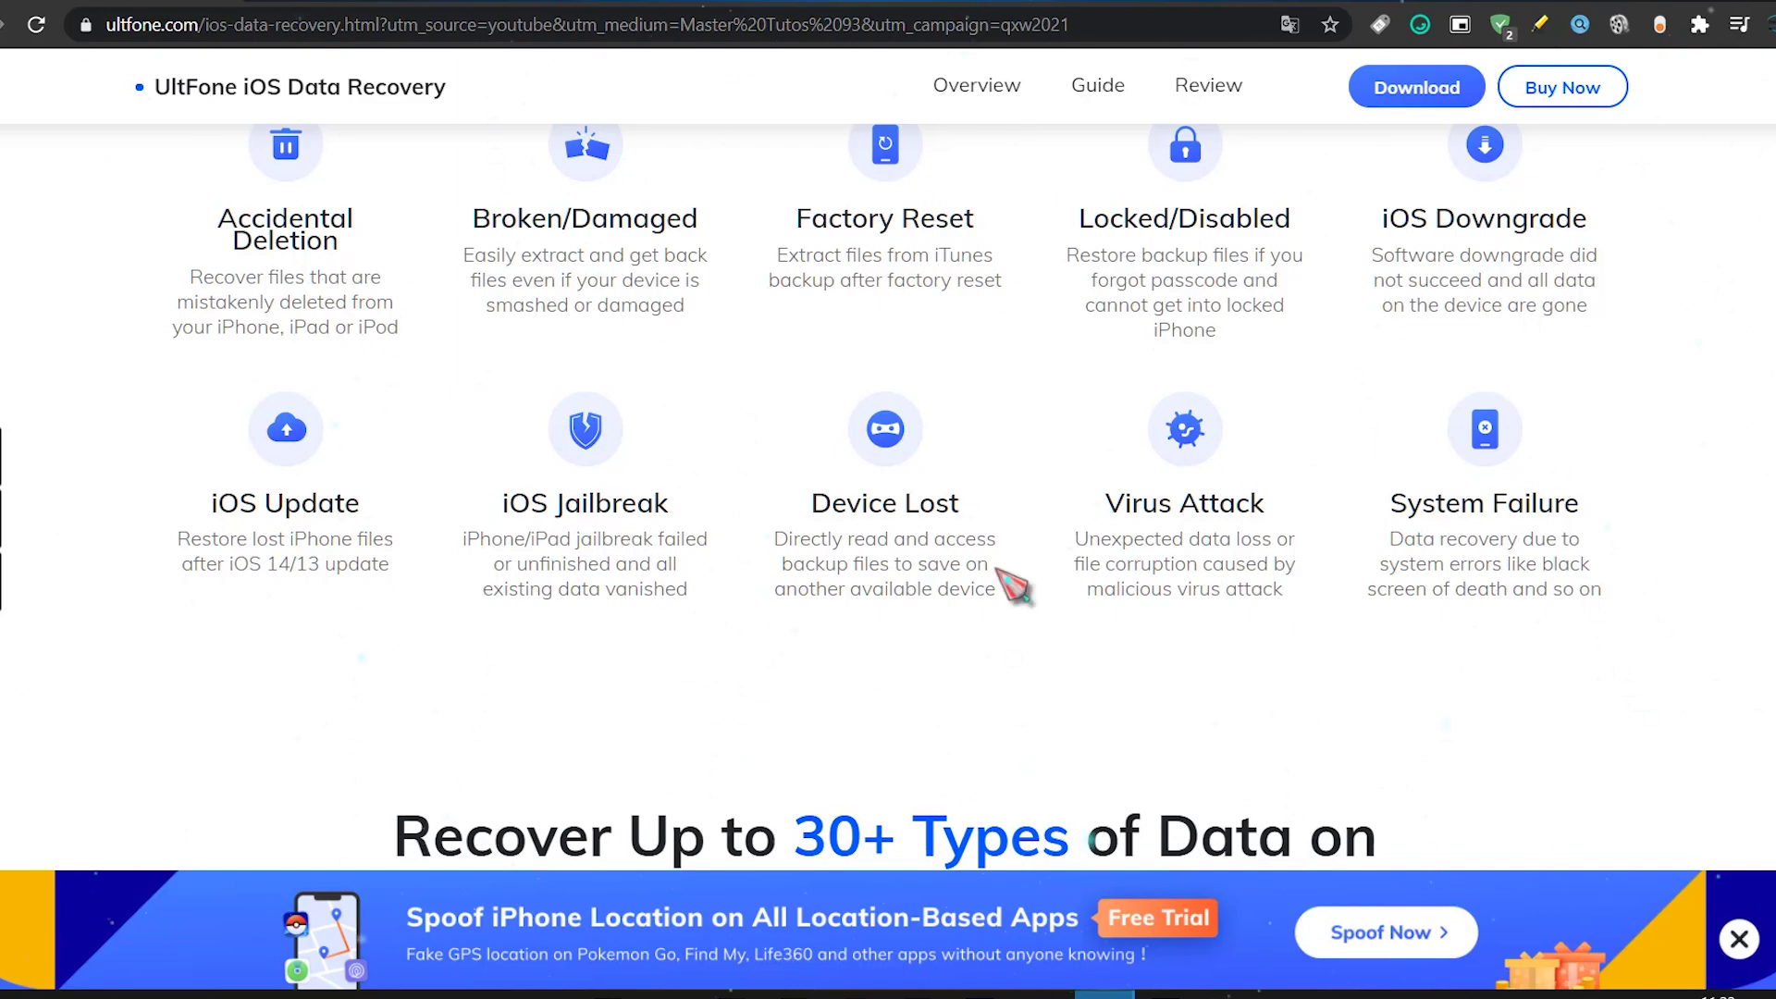
{"action": "scroll", "coordinate": [1015, 586], "scroll_direction": "down", "scroll_amount": 15}
{"action": "scroll", "coordinate": [1015, 586], "scroll_direction": "down", "scroll_amount": 15}
{"action": "scroll", "coordinate": [1015, 586], "scroll_direction": "down", "scroll_amount": 10}
{"action": "scroll", "coordinate": [504, 447], "scroll_direction": "up", "scroll_amount": 3}
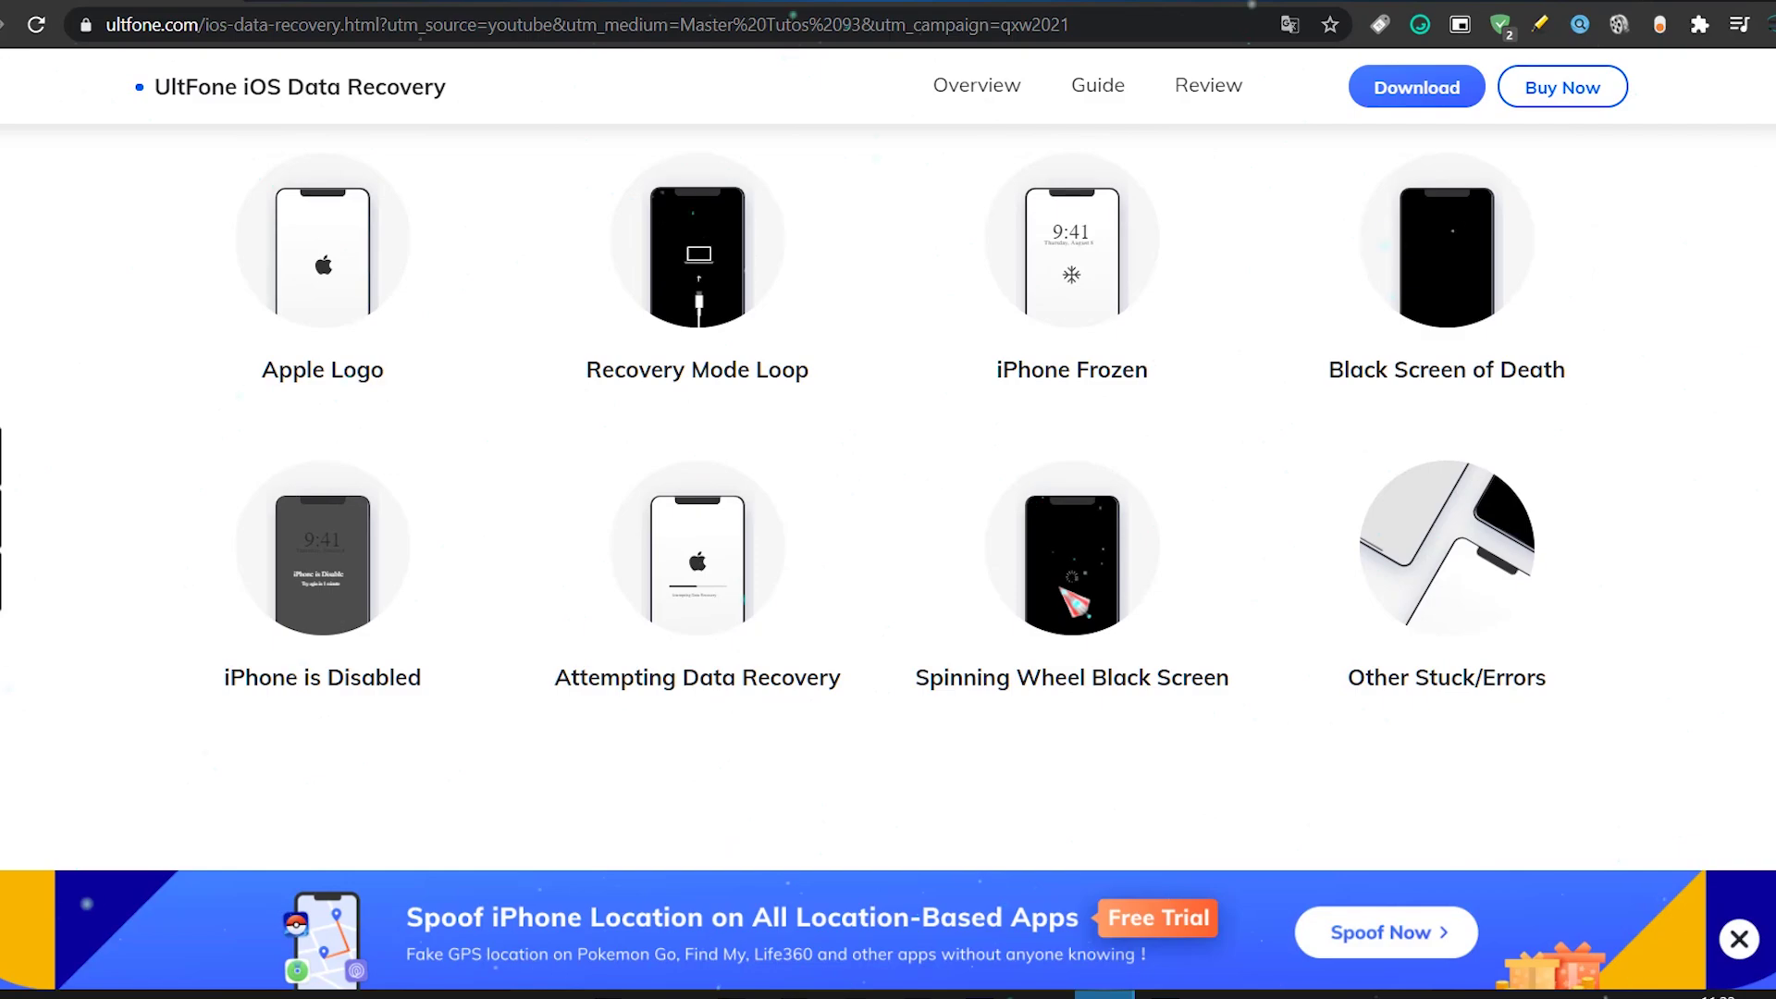
{"action": "scroll", "coordinate": [1064, 602], "scroll_direction": "down", "scroll_amount": 10}
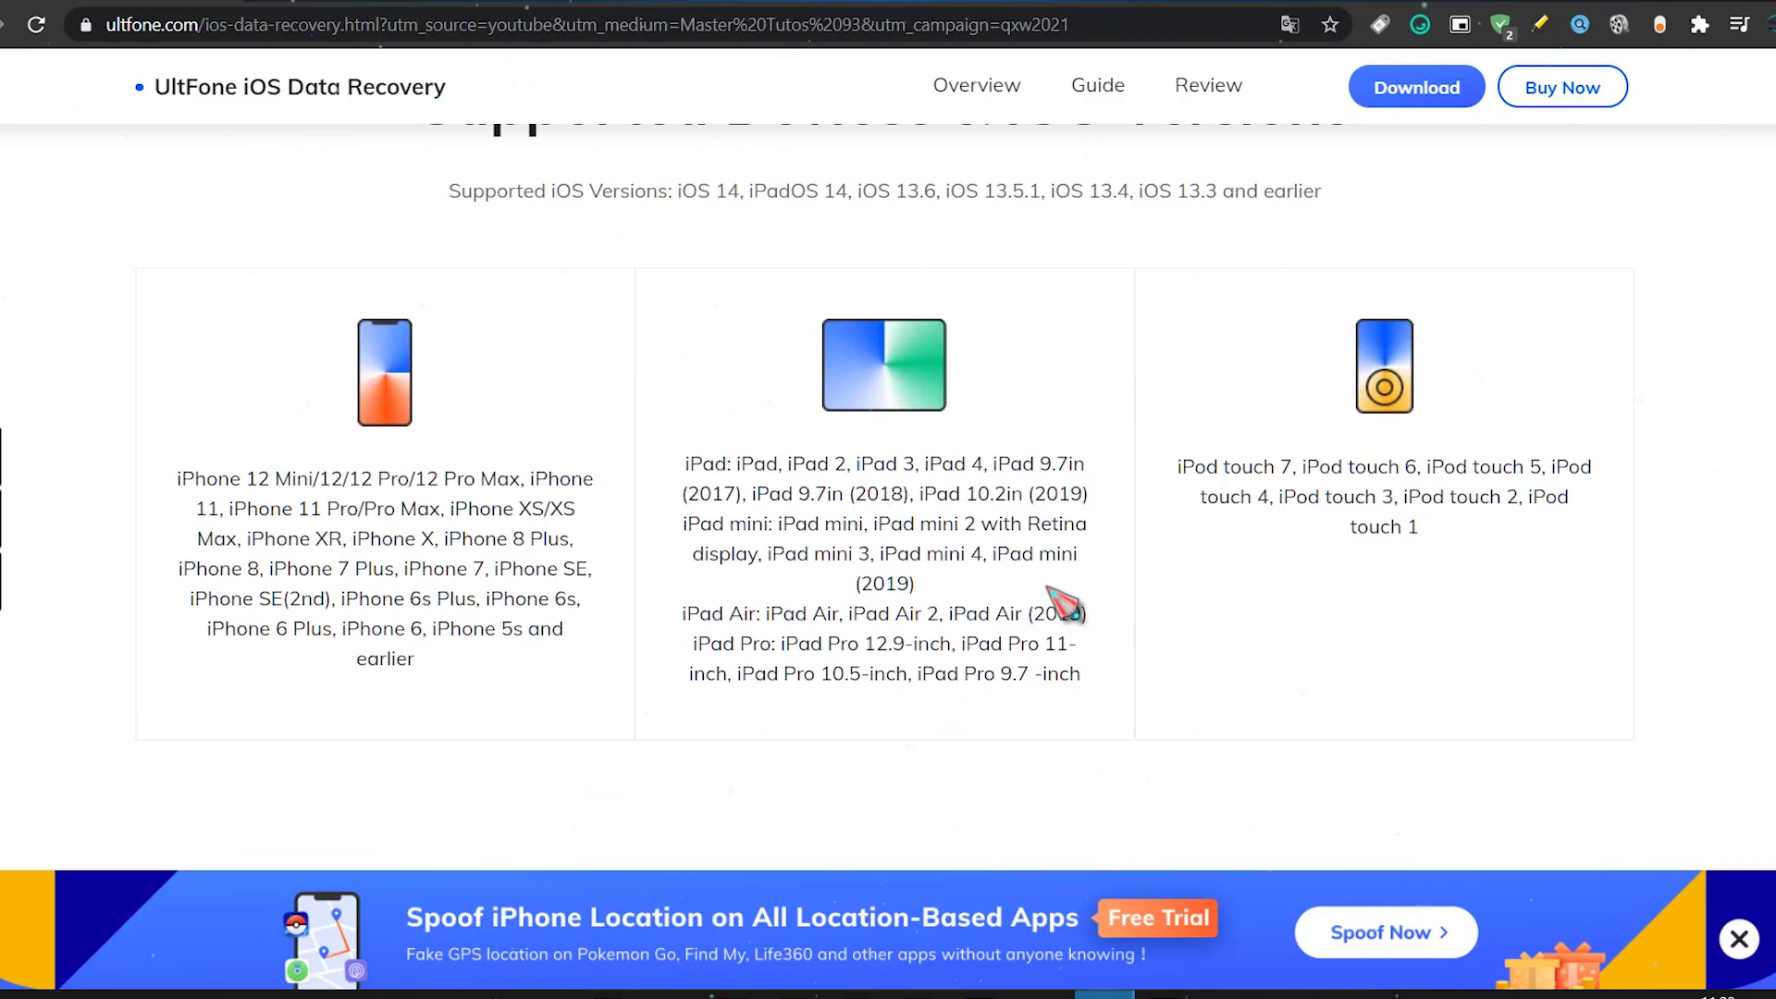
{"action": "scroll", "coordinate": [1062, 603], "scroll_direction": "down", "scroll_amount": 15}
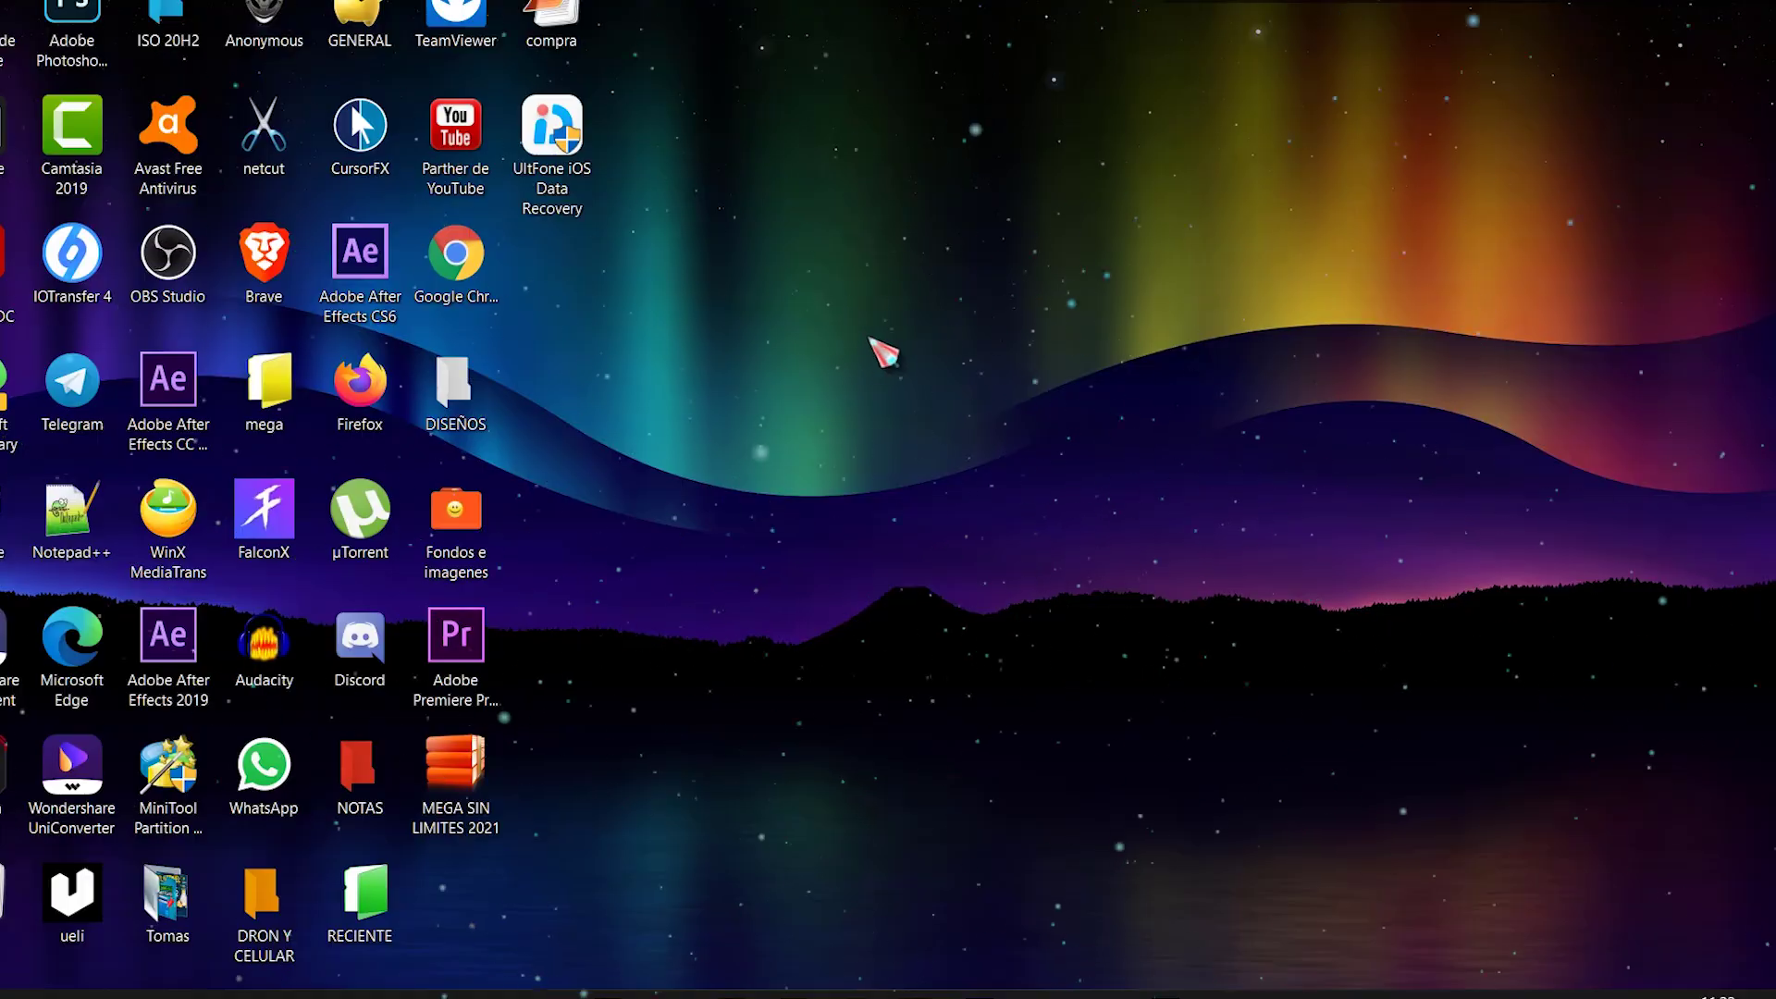
Step: Launch UltFone iOS Data Recovery from the desktop and open recovery from the connected iOS device
{"action": "left_click", "coordinate": [577, 171]}
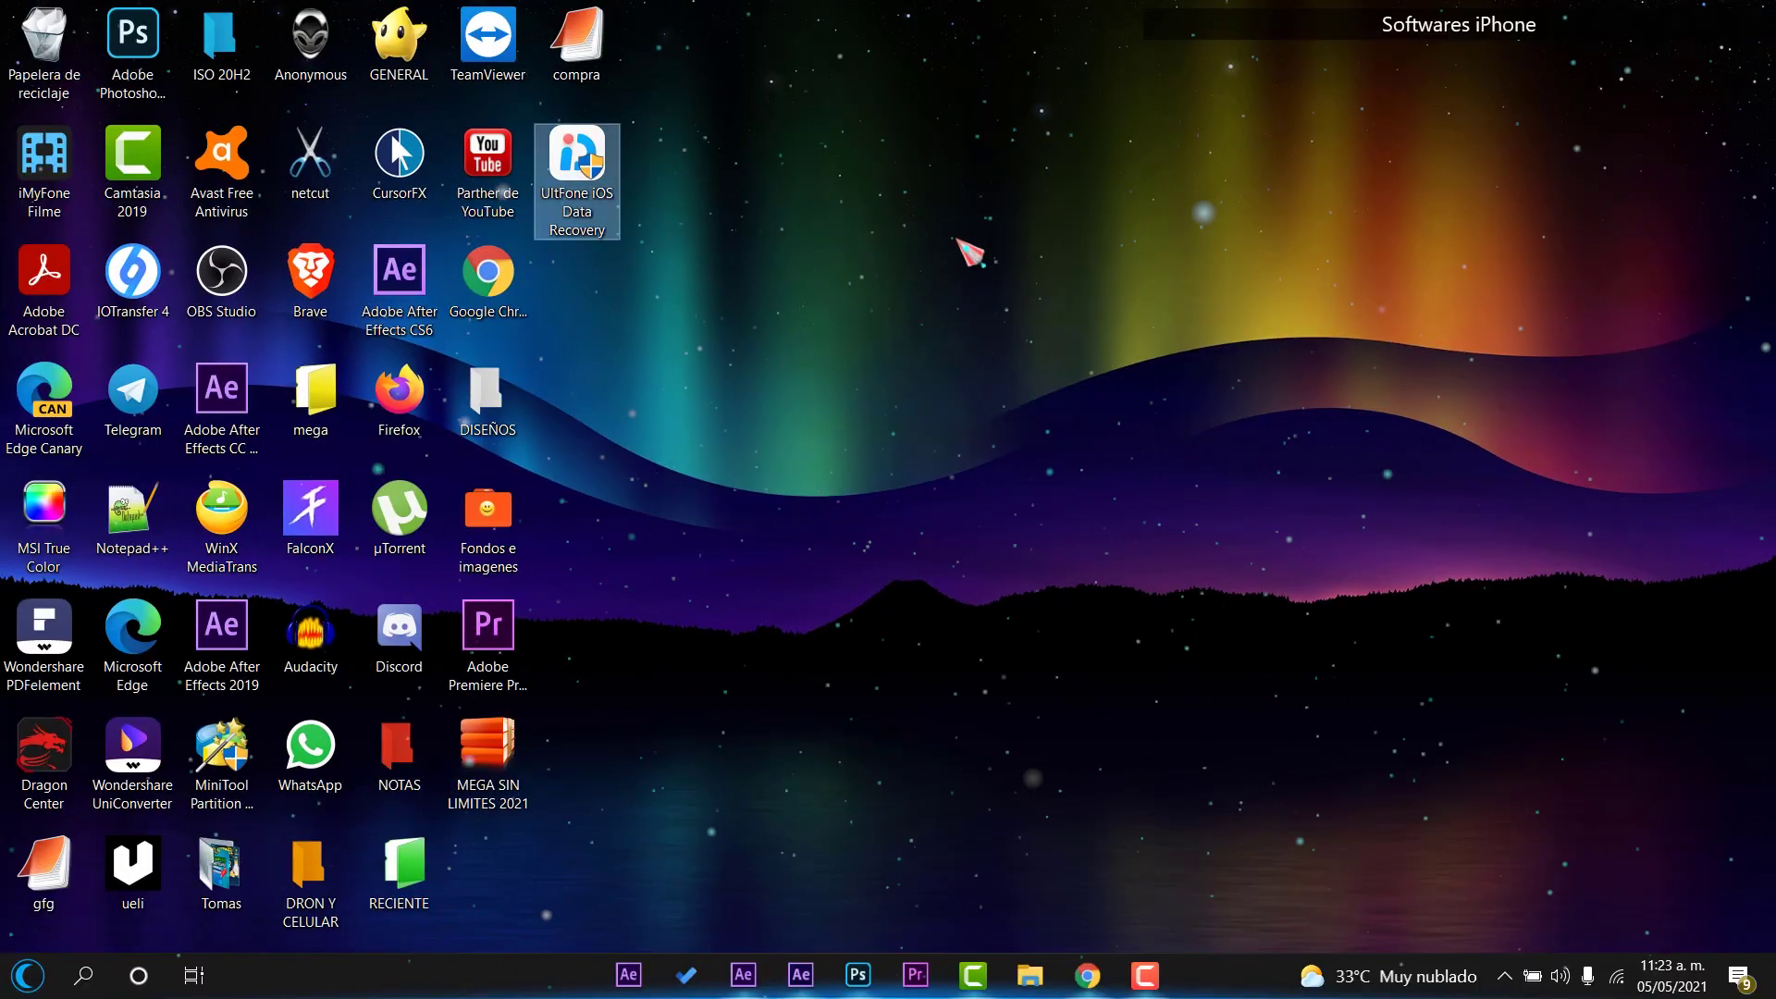
{"action": "left_click", "coordinate": [959, 241]}
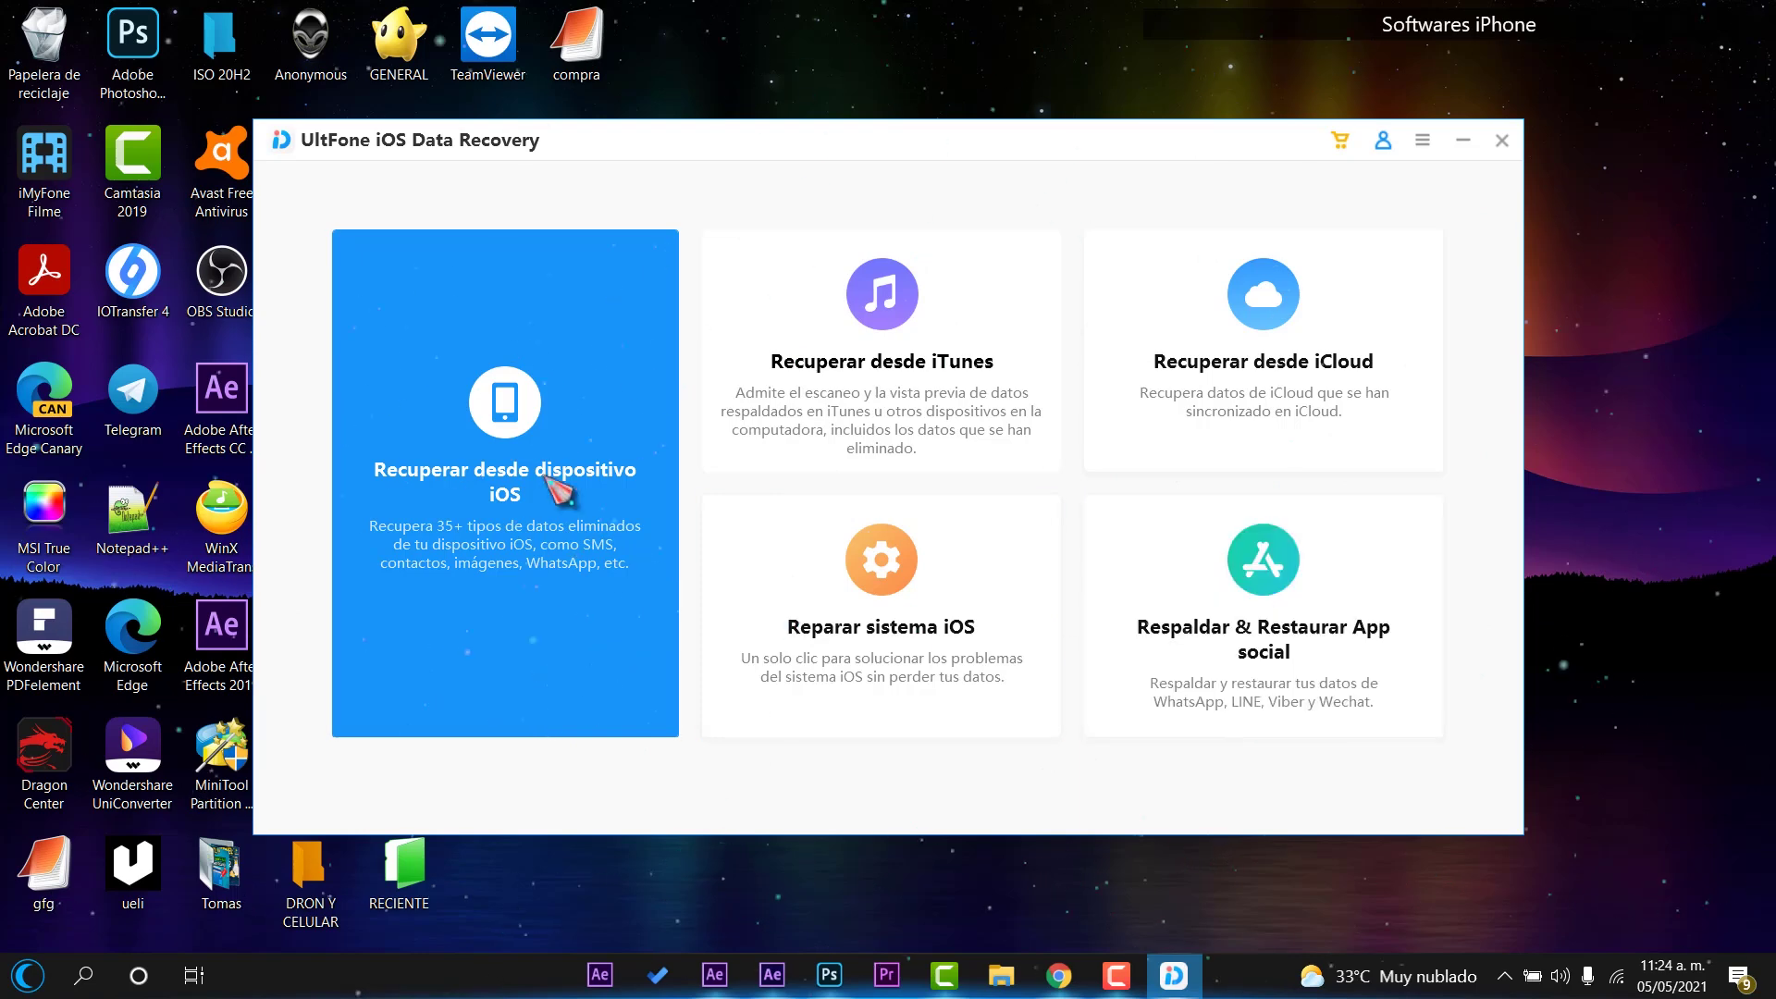
{"action": "left_click", "coordinate": [511, 400]}
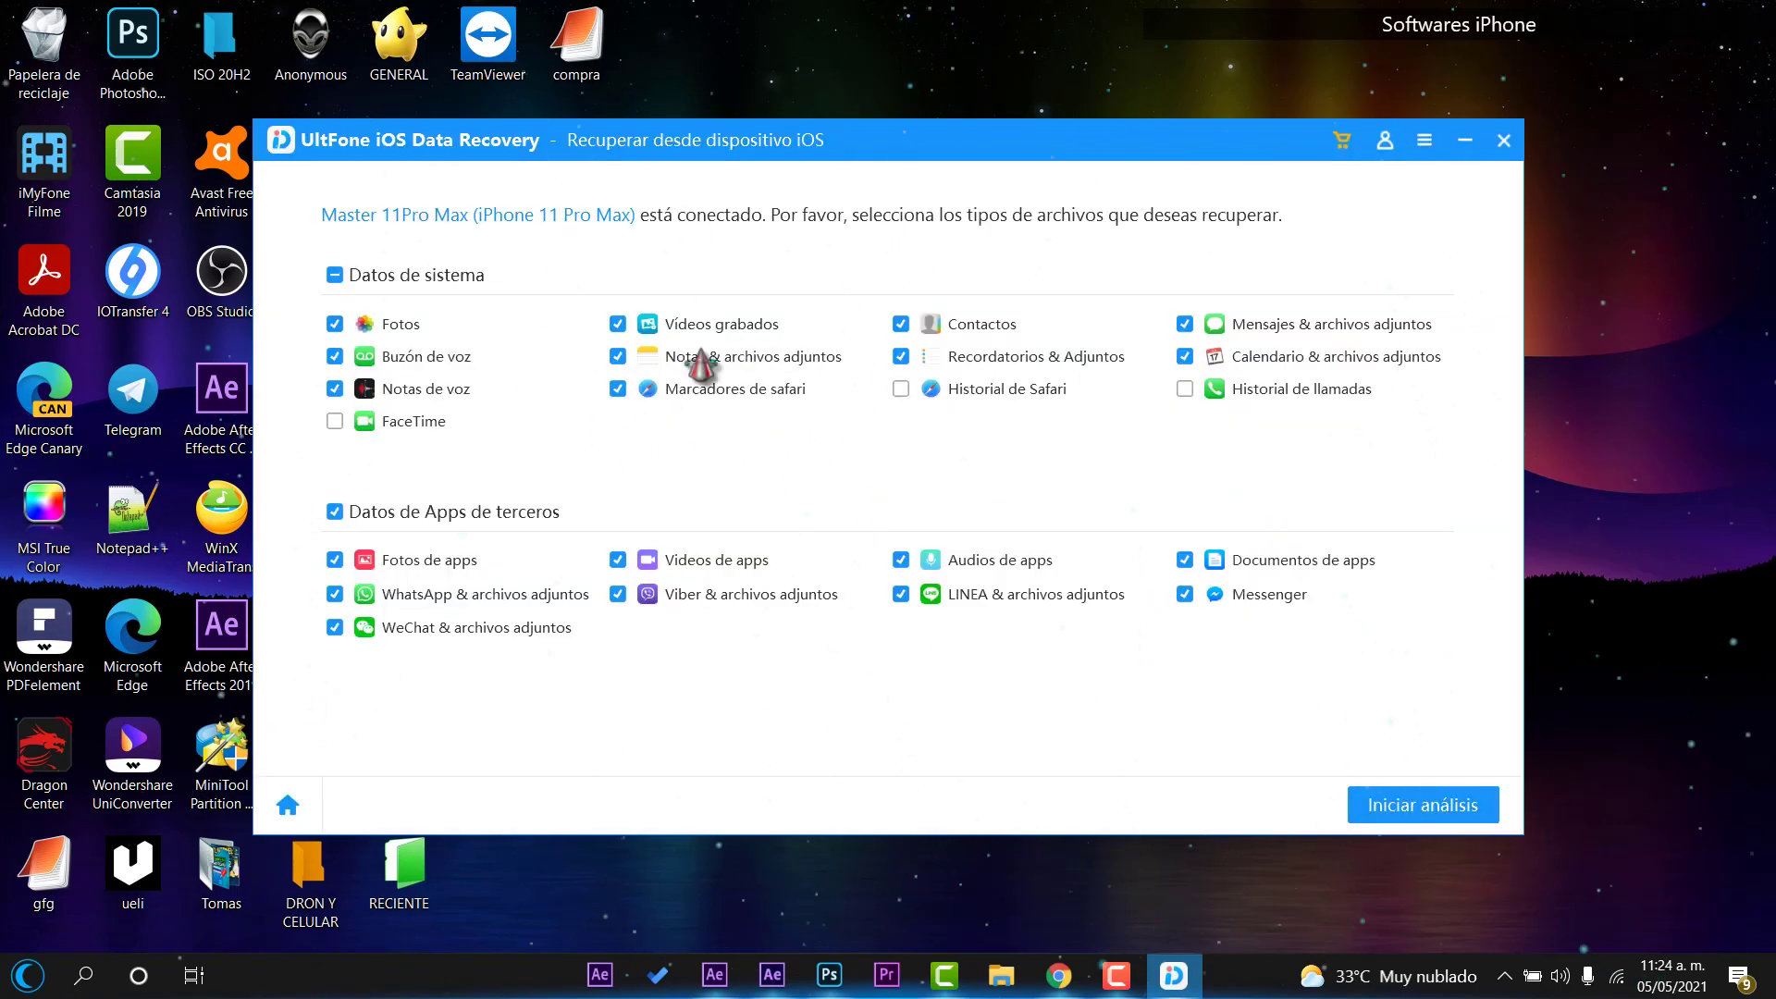
Step: Exclude Safari bookmarks, reminders and calendar from the system data types to recover
{"action": "left_click", "coordinate": [335, 388]}
{"action": "left_click", "coordinate": [617, 389]}
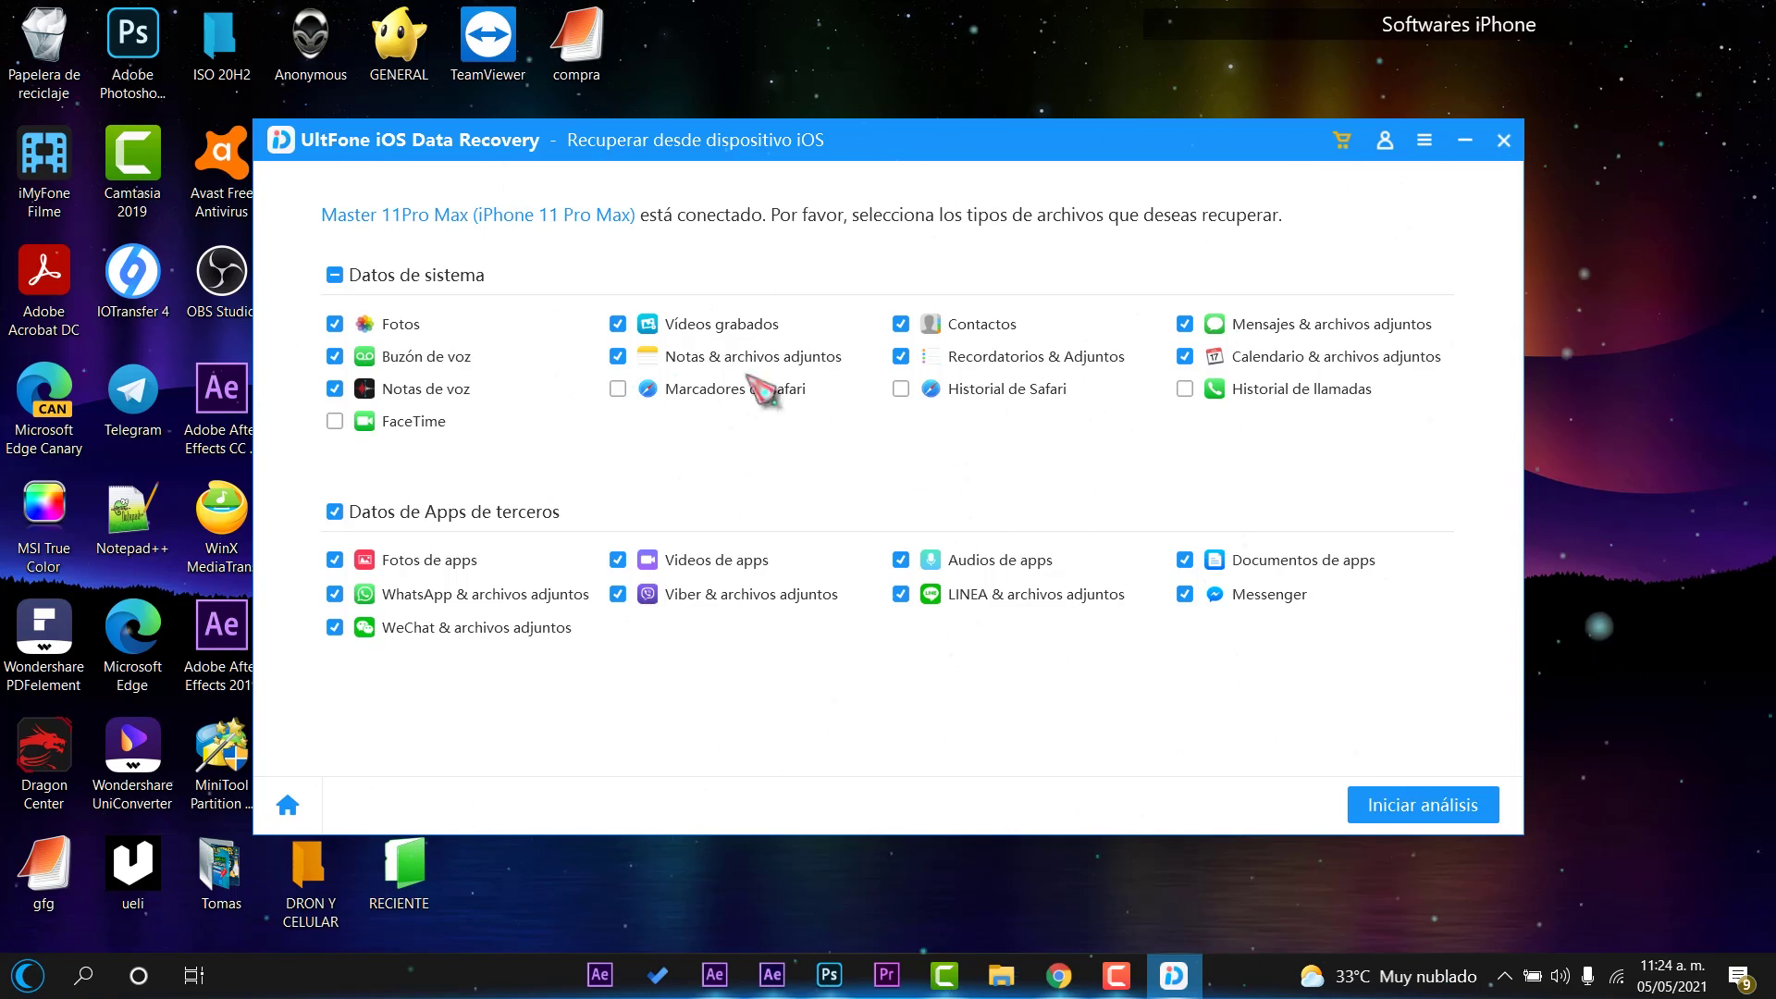
{"action": "left_click", "coordinate": [900, 358]}
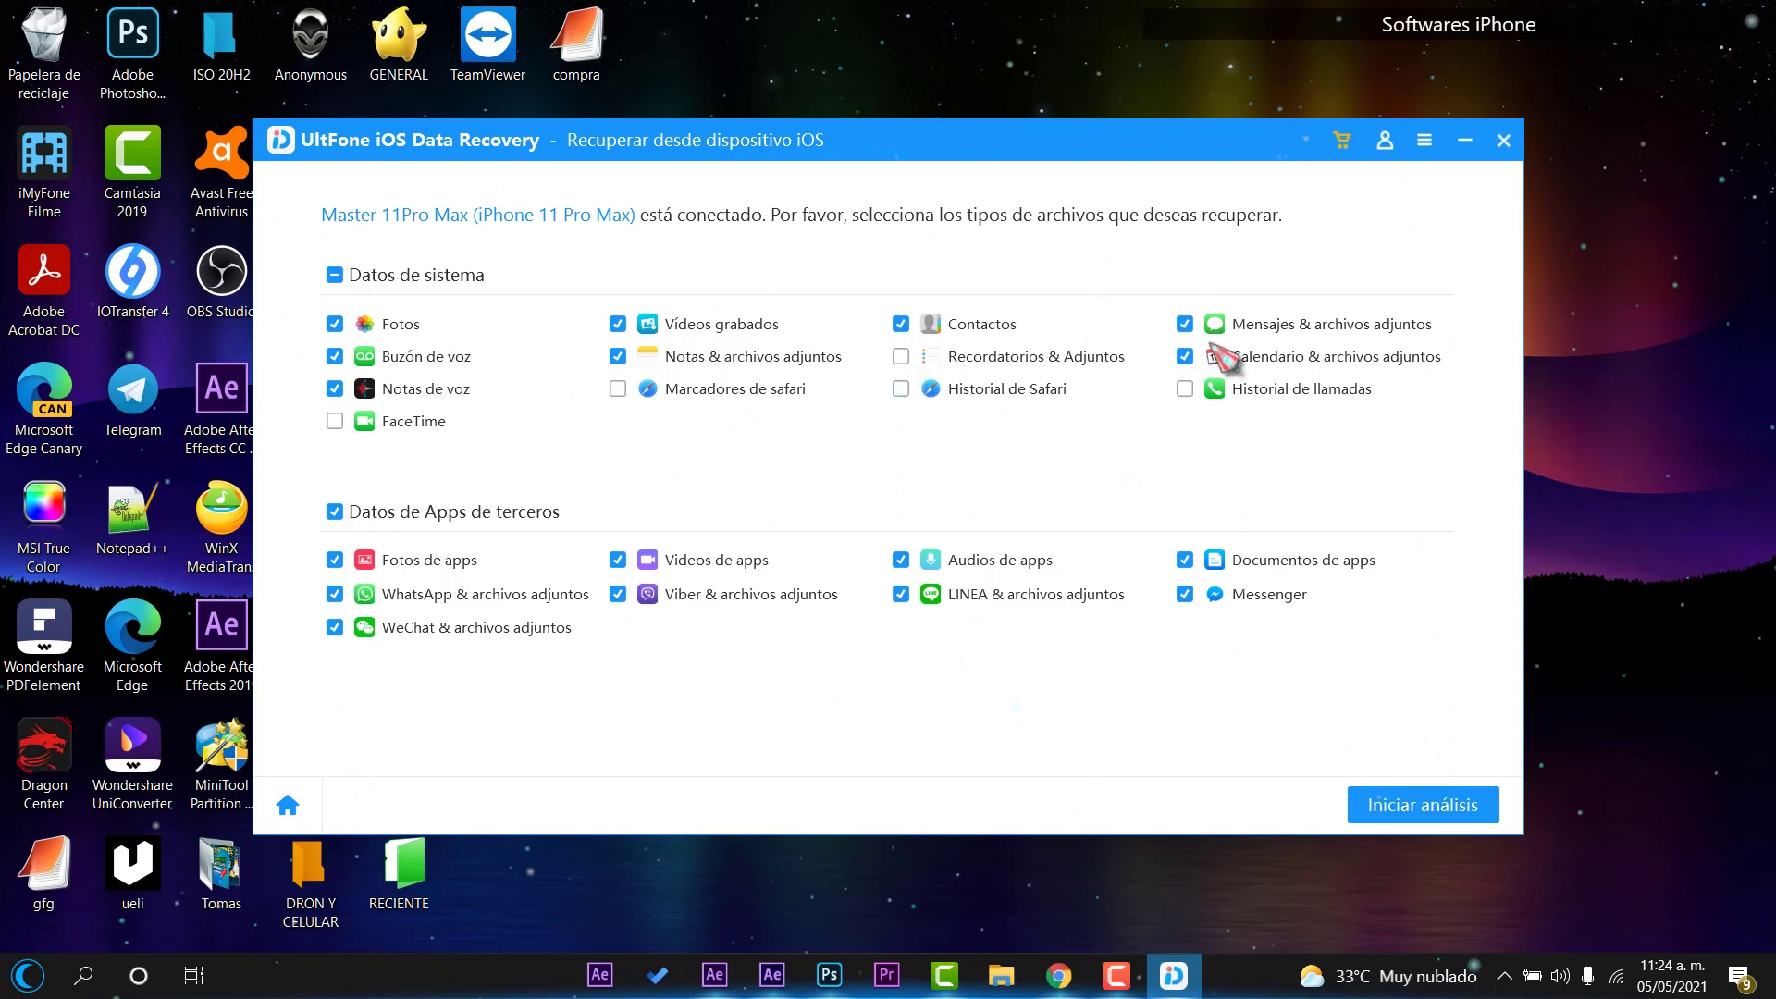
{"action": "left_click", "coordinate": [1185, 357]}
{"action": "left_click", "coordinate": [1184, 389]}
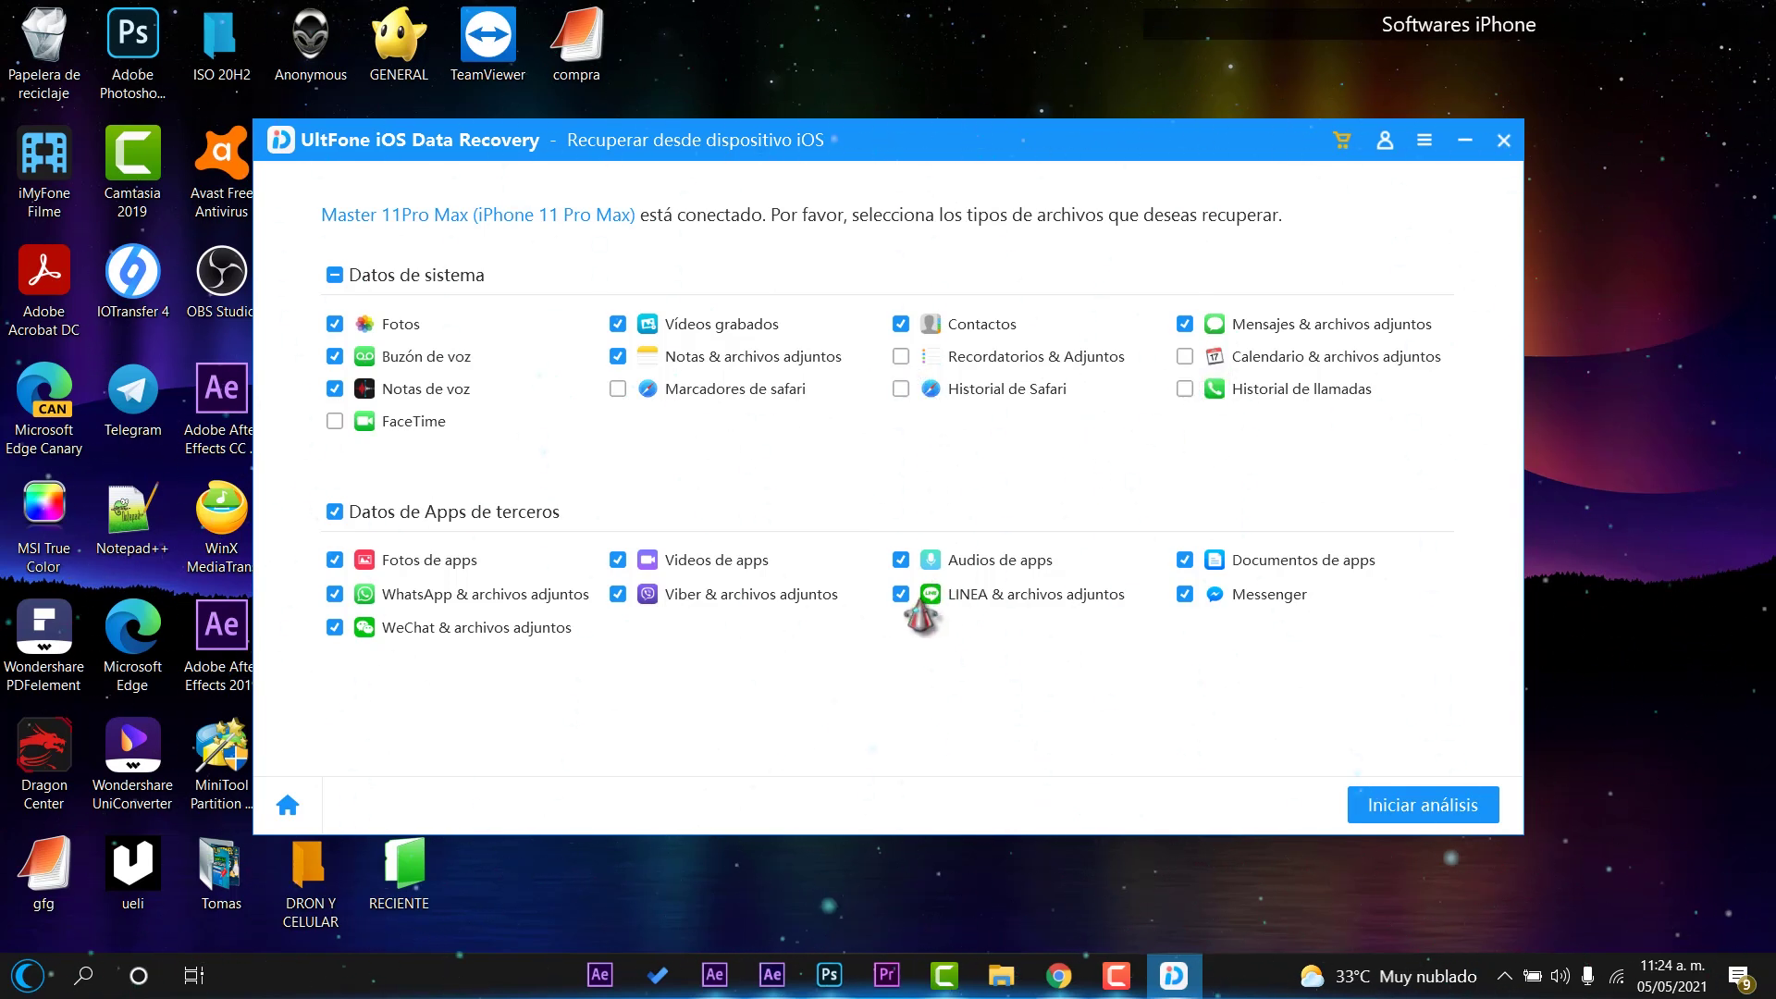
Step: Exclude app audio, app videos, app documents, LINE, Viber, WeChat and voicemail from the selected data types, and start the device analysis
{"action": "left_click", "coordinate": [900, 560]}
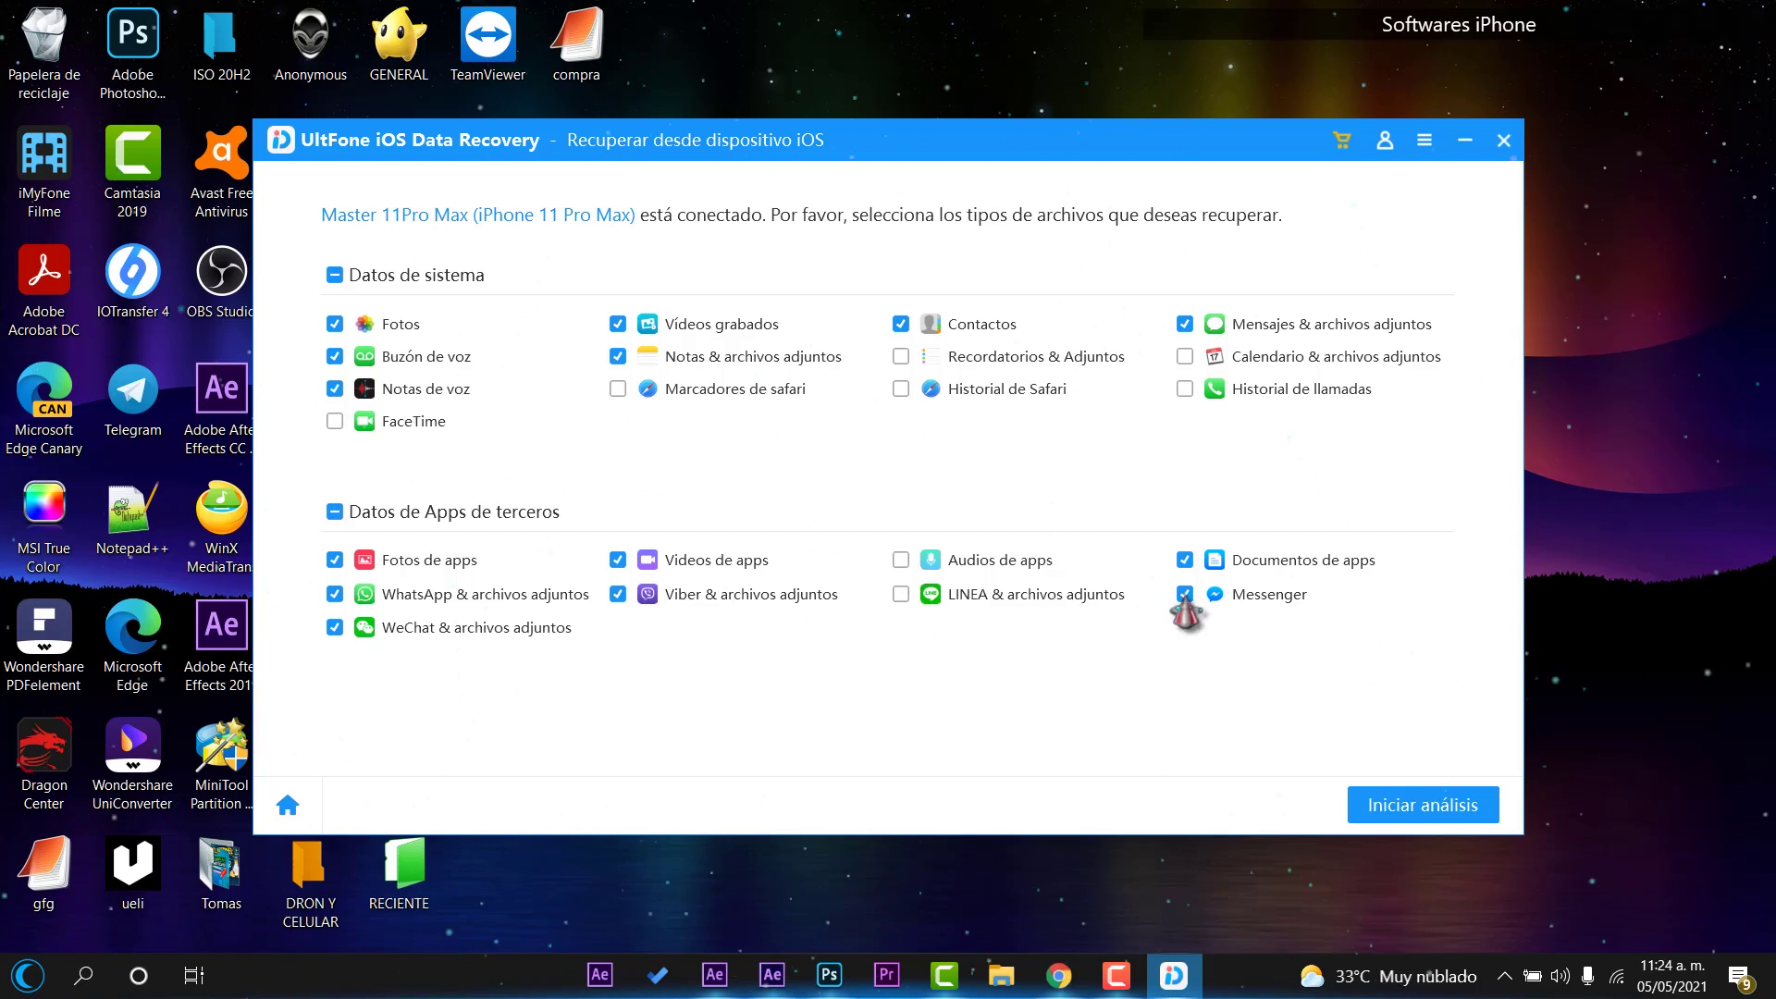
{"action": "left_click", "coordinate": [1184, 592]}
{"action": "left_click", "coordinate": [618, 594]}
{"action": "left_click", "coordinate": [618, 559]}
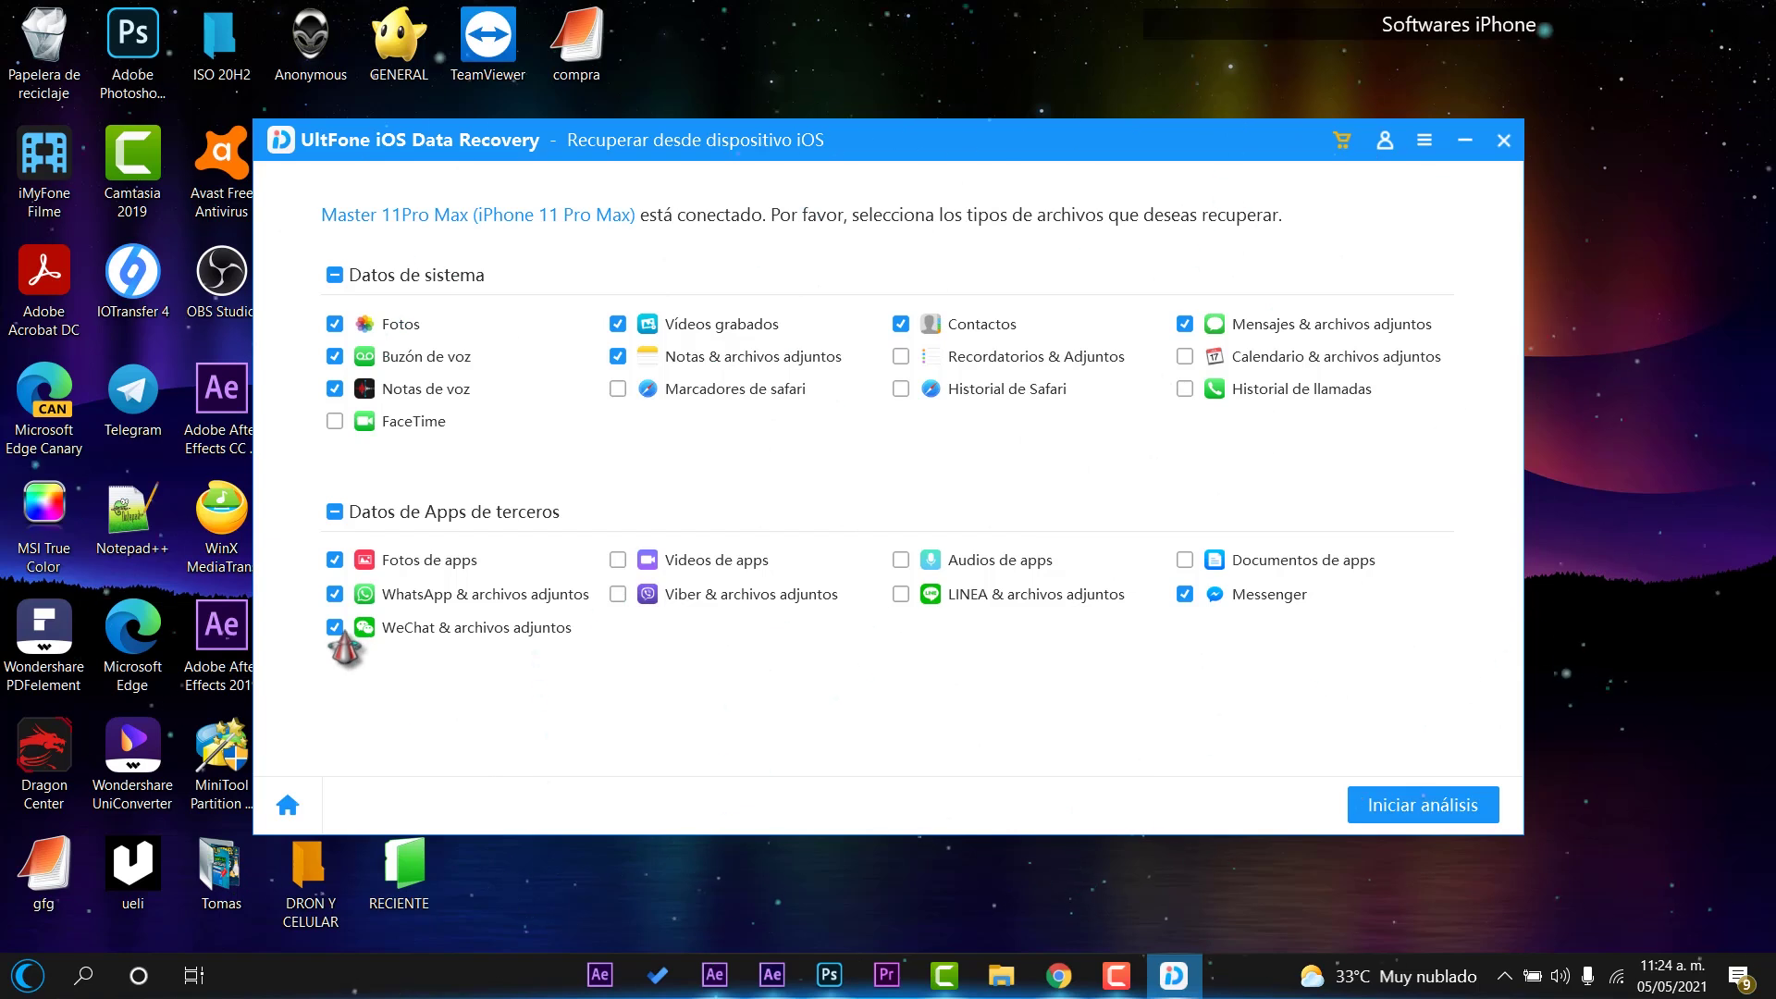
{"action": "left_click", "coordinate": [335, 357]}
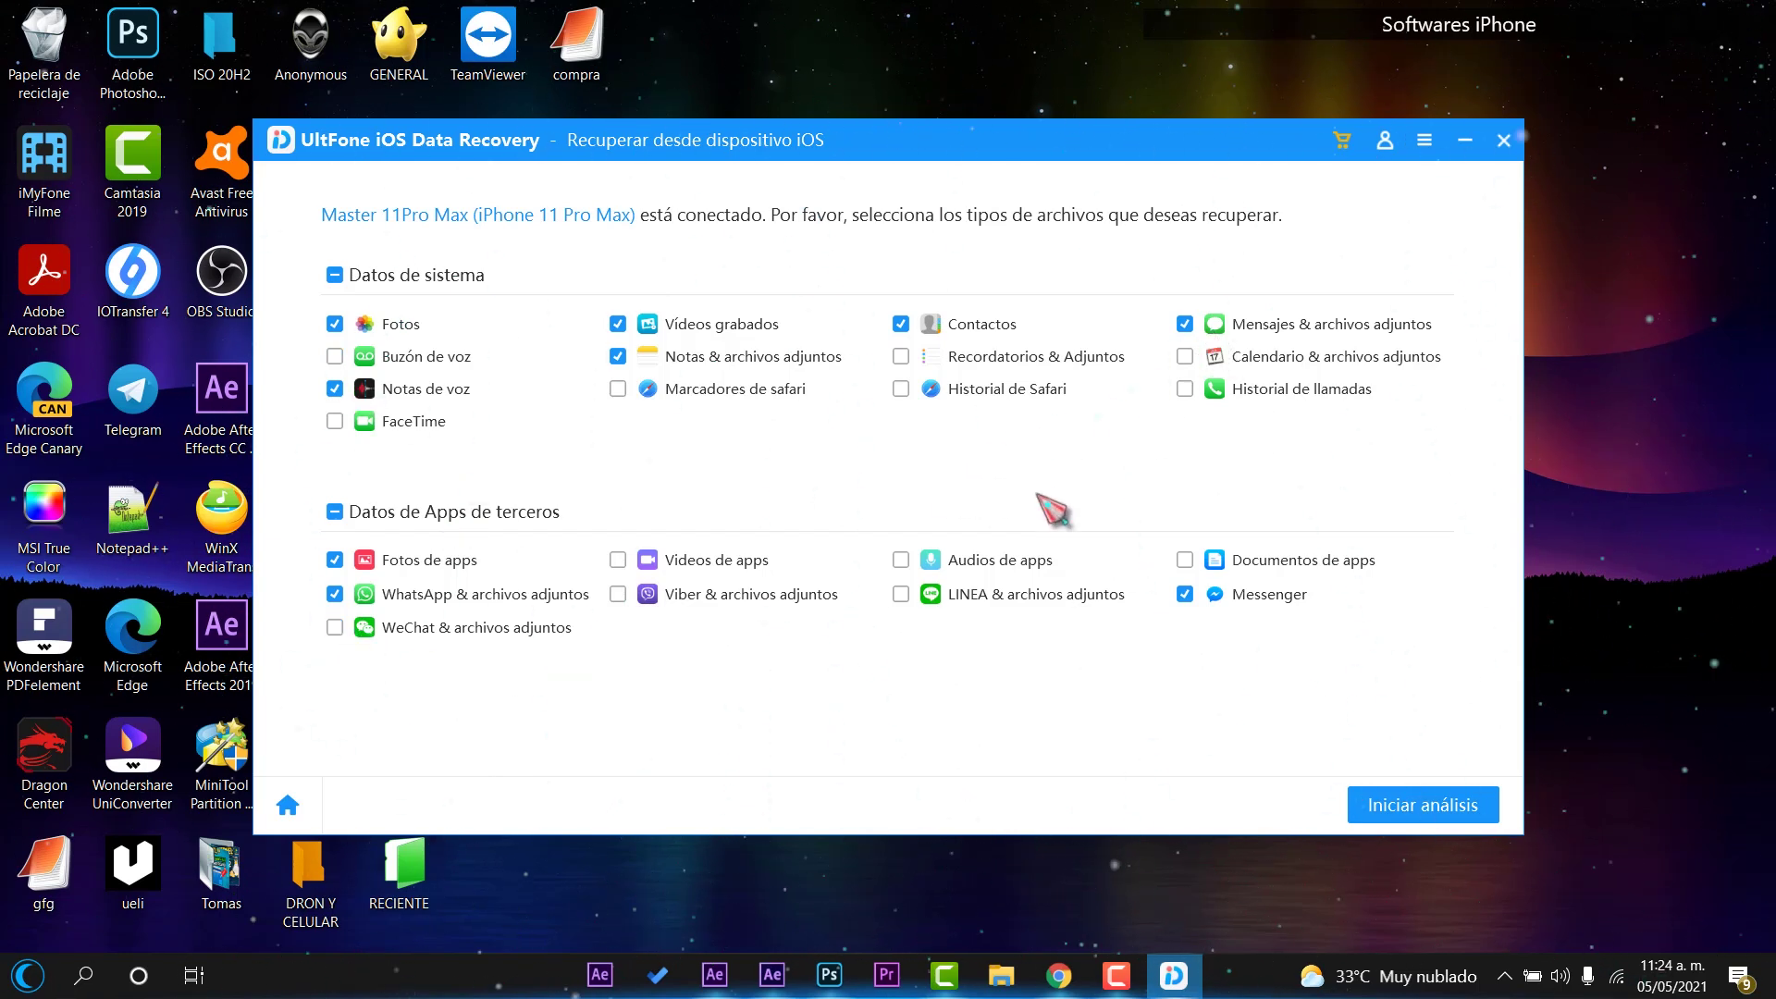
{"action": "left_click", "coordinate": [1413, 812]}
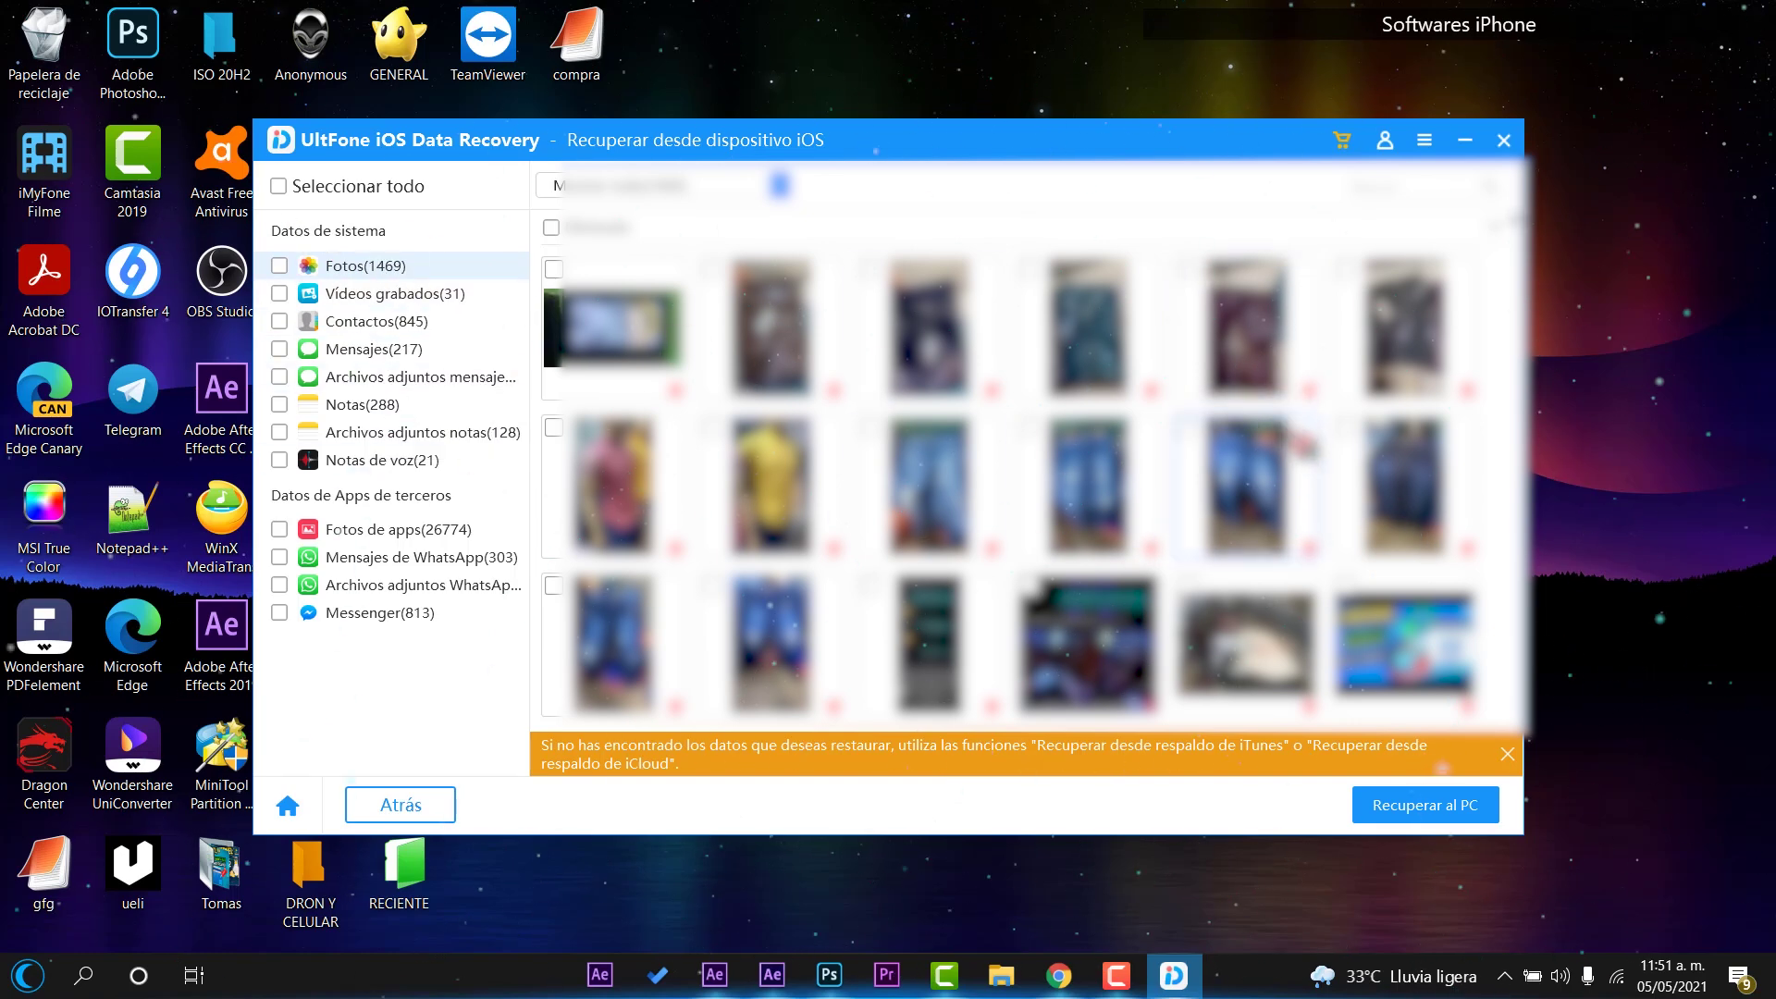
Step: Browse through the thumbnails of the photos found on the device
{"action": "scroll", "coordinate": [1295, 440], "scroll_direction": "down", "scroll_amount": 3}
{"action": "scroll", "coordinate": [1272, 393], "scroll_direction": "down", "scroll_amount": 3}
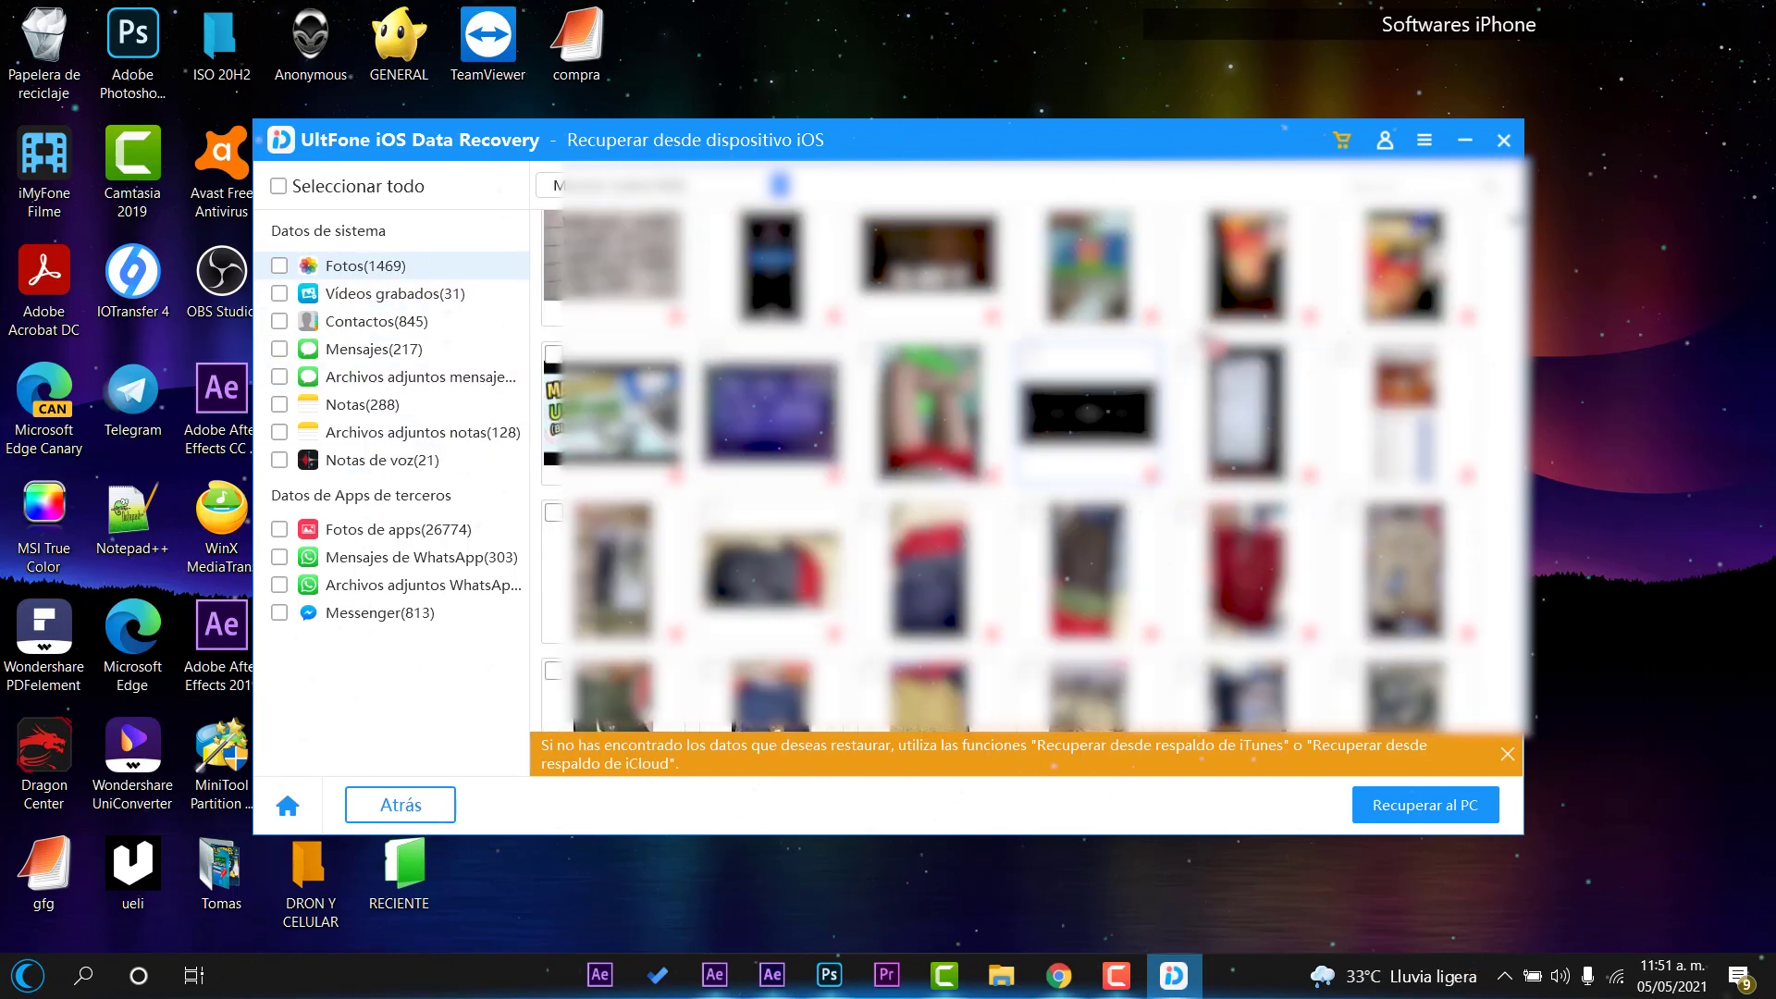
{"action": "scroll", "coordinate": [1183, 326], "scroll_direction": "down", "scroll_amount": 6}
{"action": "scroll", "coordinate": [1202, 389], "scroll_direction": "up", "scroll_amount": 5}
{"action": "scroll", "coordinate": [1027, 444], "scroll_direction": "up", "scroll_amount": 3}
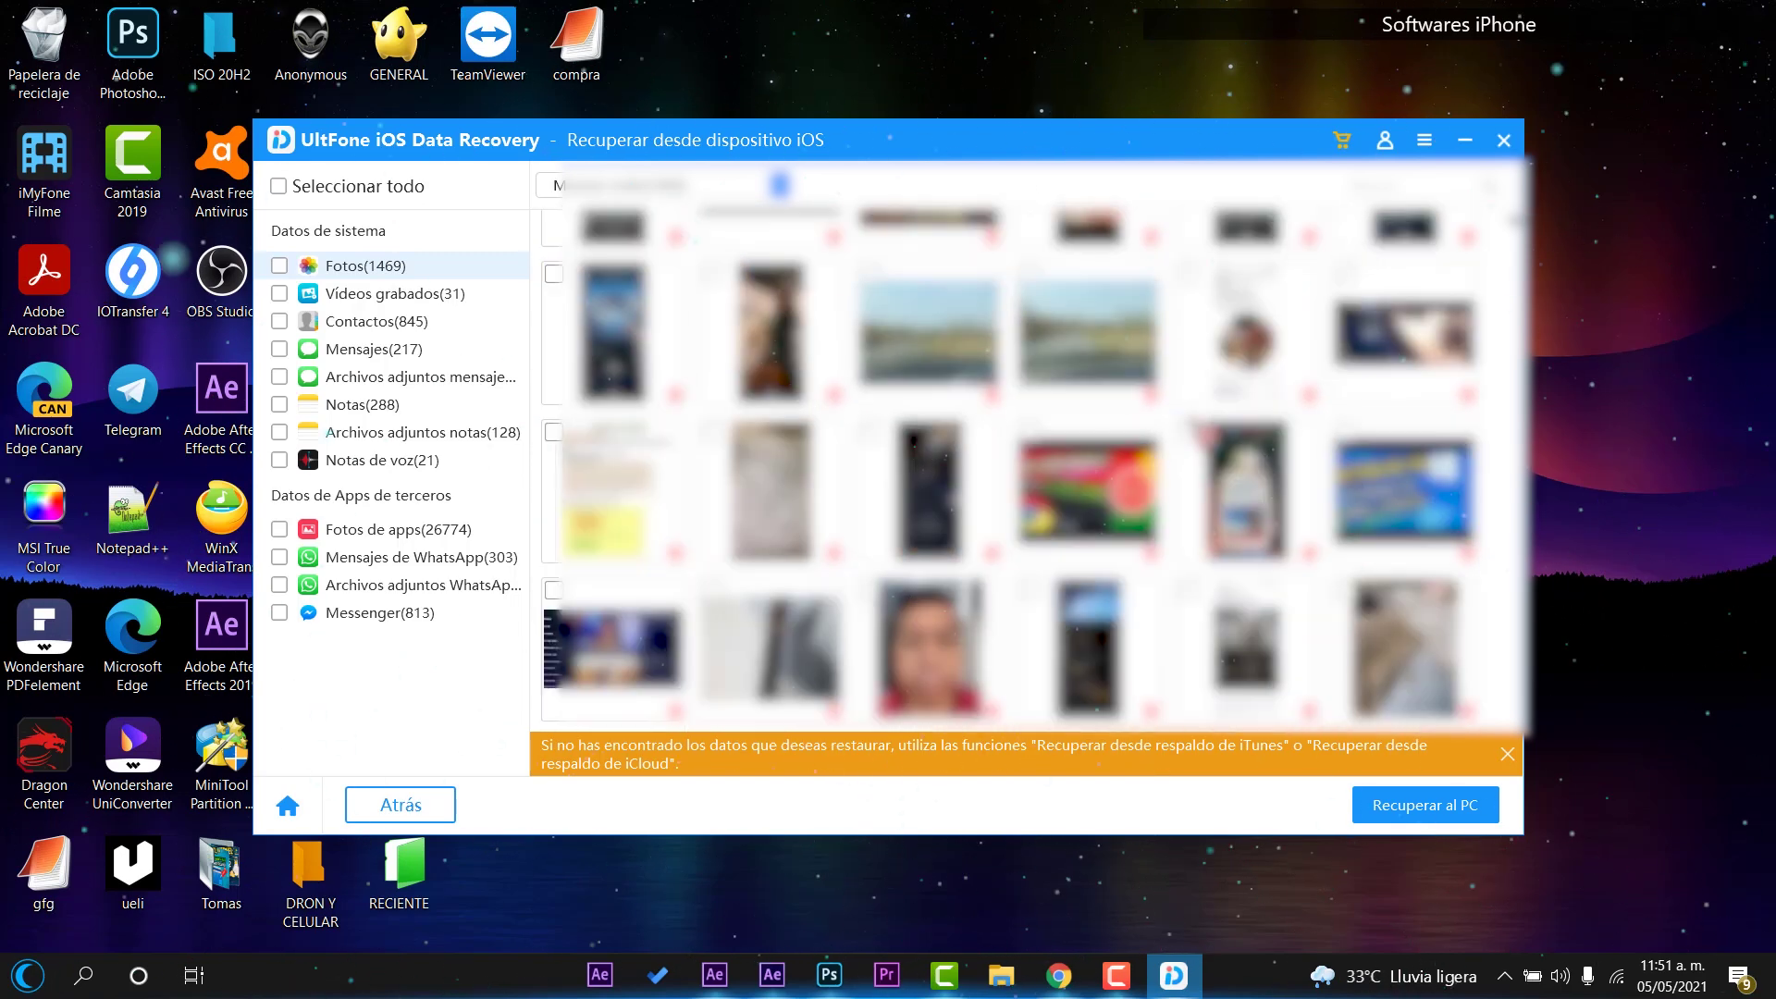
{"action": "scroll", "coordinate": [1027, 444], "scroll_direction": "up", "scroll_amount": 5}
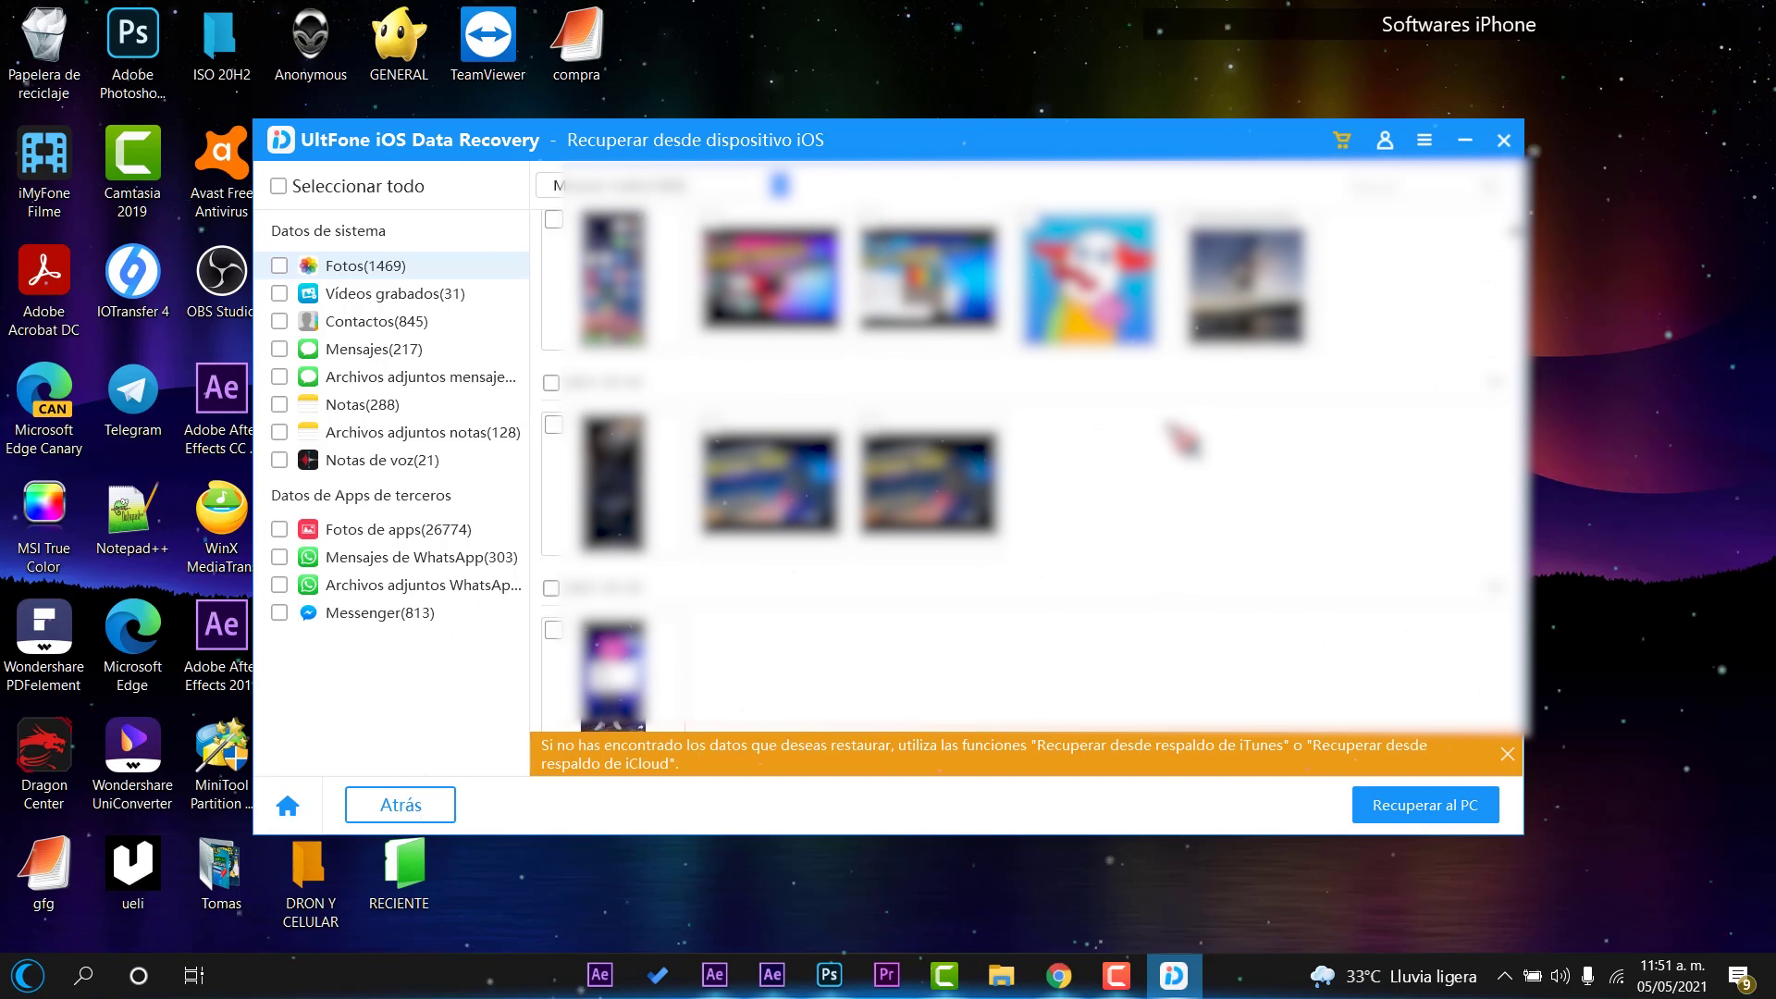
Step: Inspect the recorded videos, contacts and messages categories of the scan results
{"action": "left_click", "coordinate": [374, 293]}
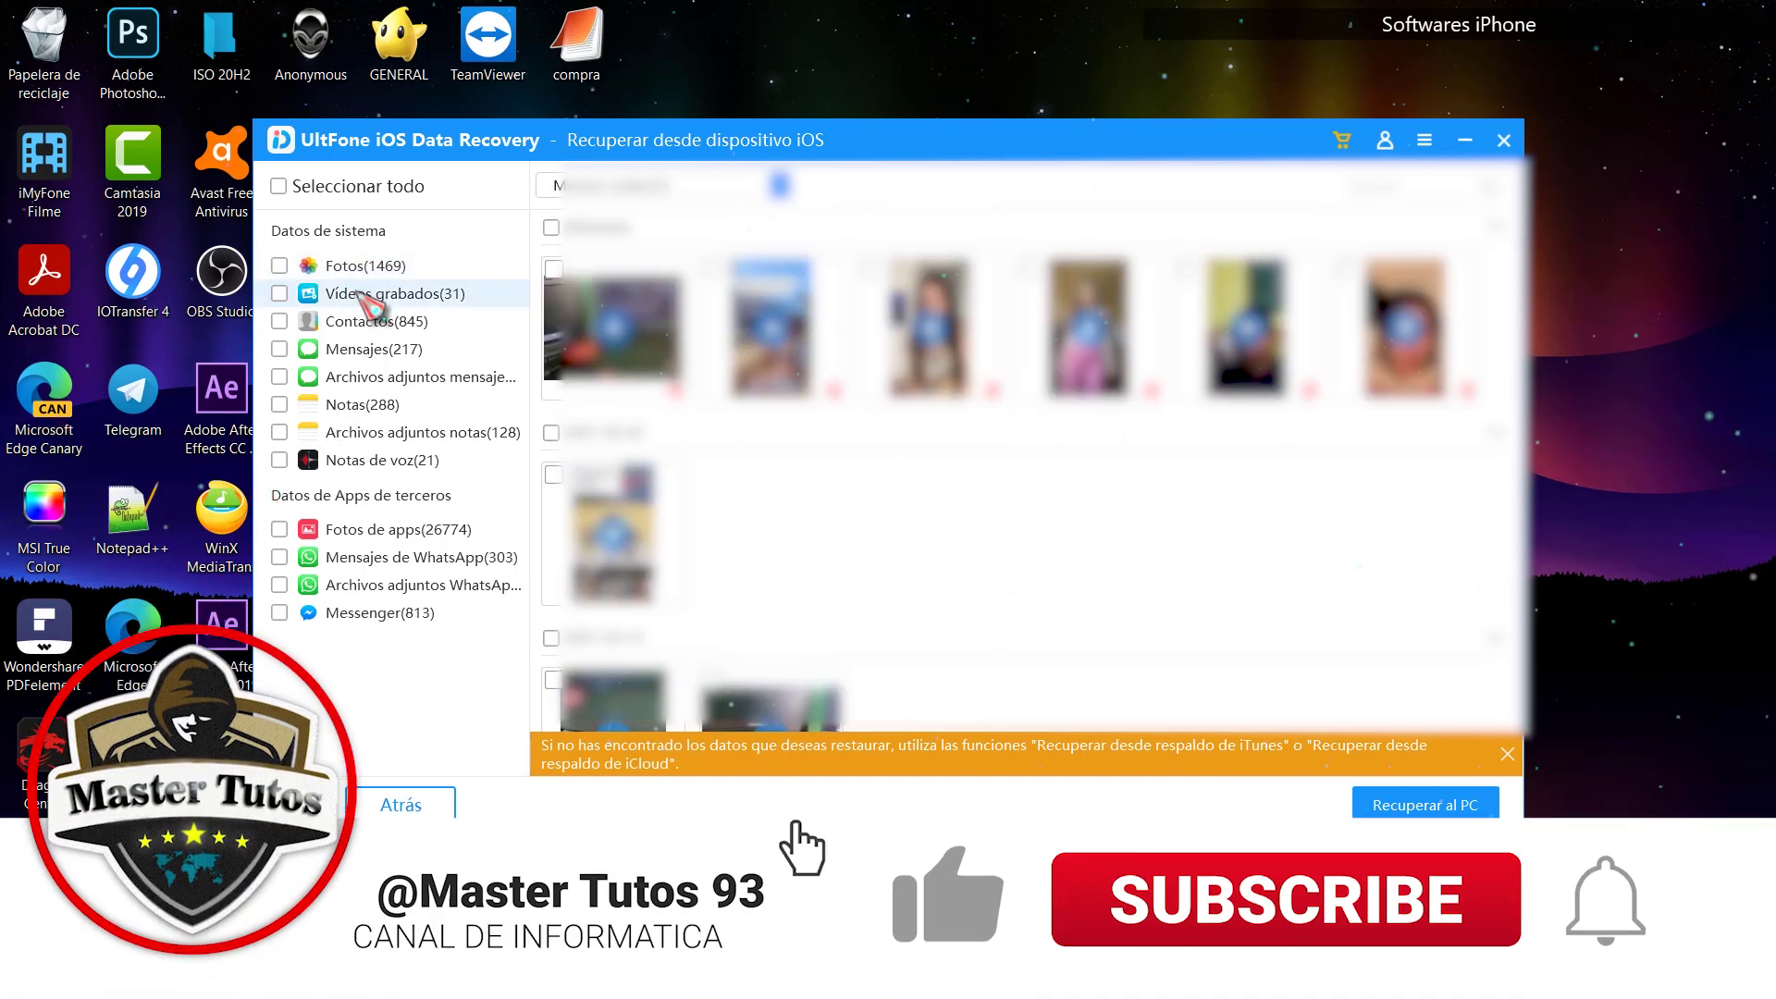
{"action": "left_click", "coordinate": [379, 329]}
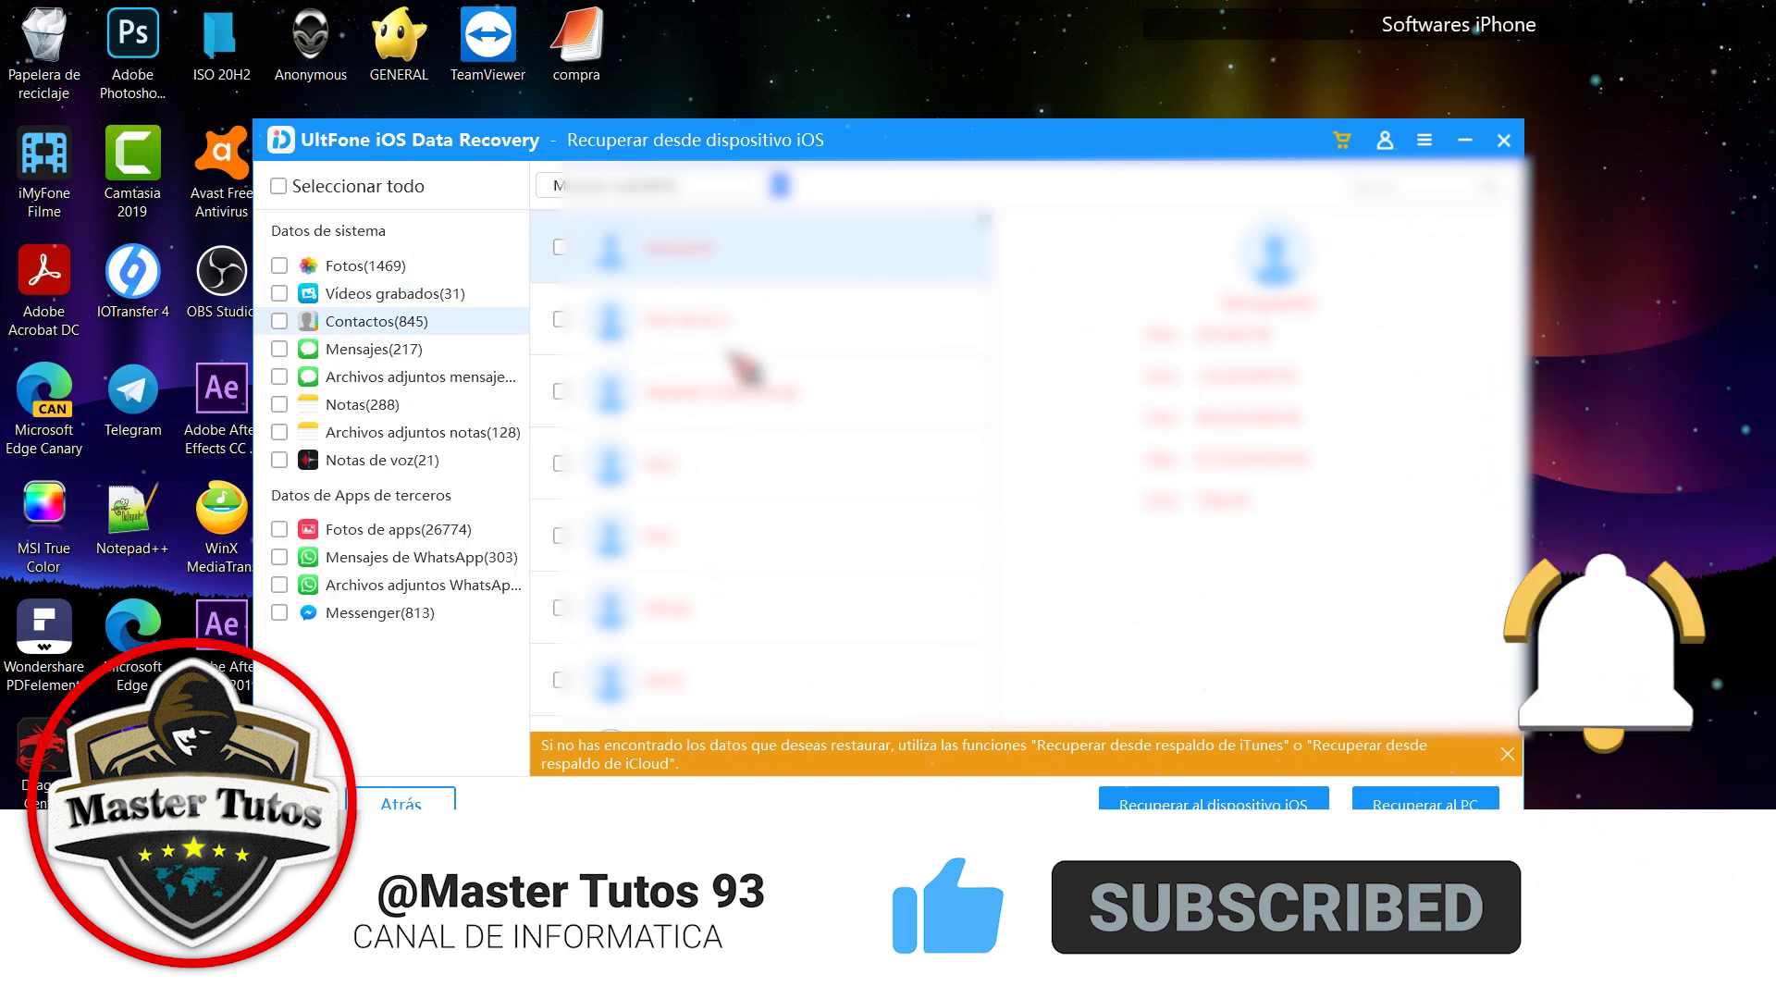
{"action": "left_click", "coordinate": [496, 352]}
{"action": "scroll", "coordinate": [689, 347], "scroll_direction": "down", "scroll_amount": 5}
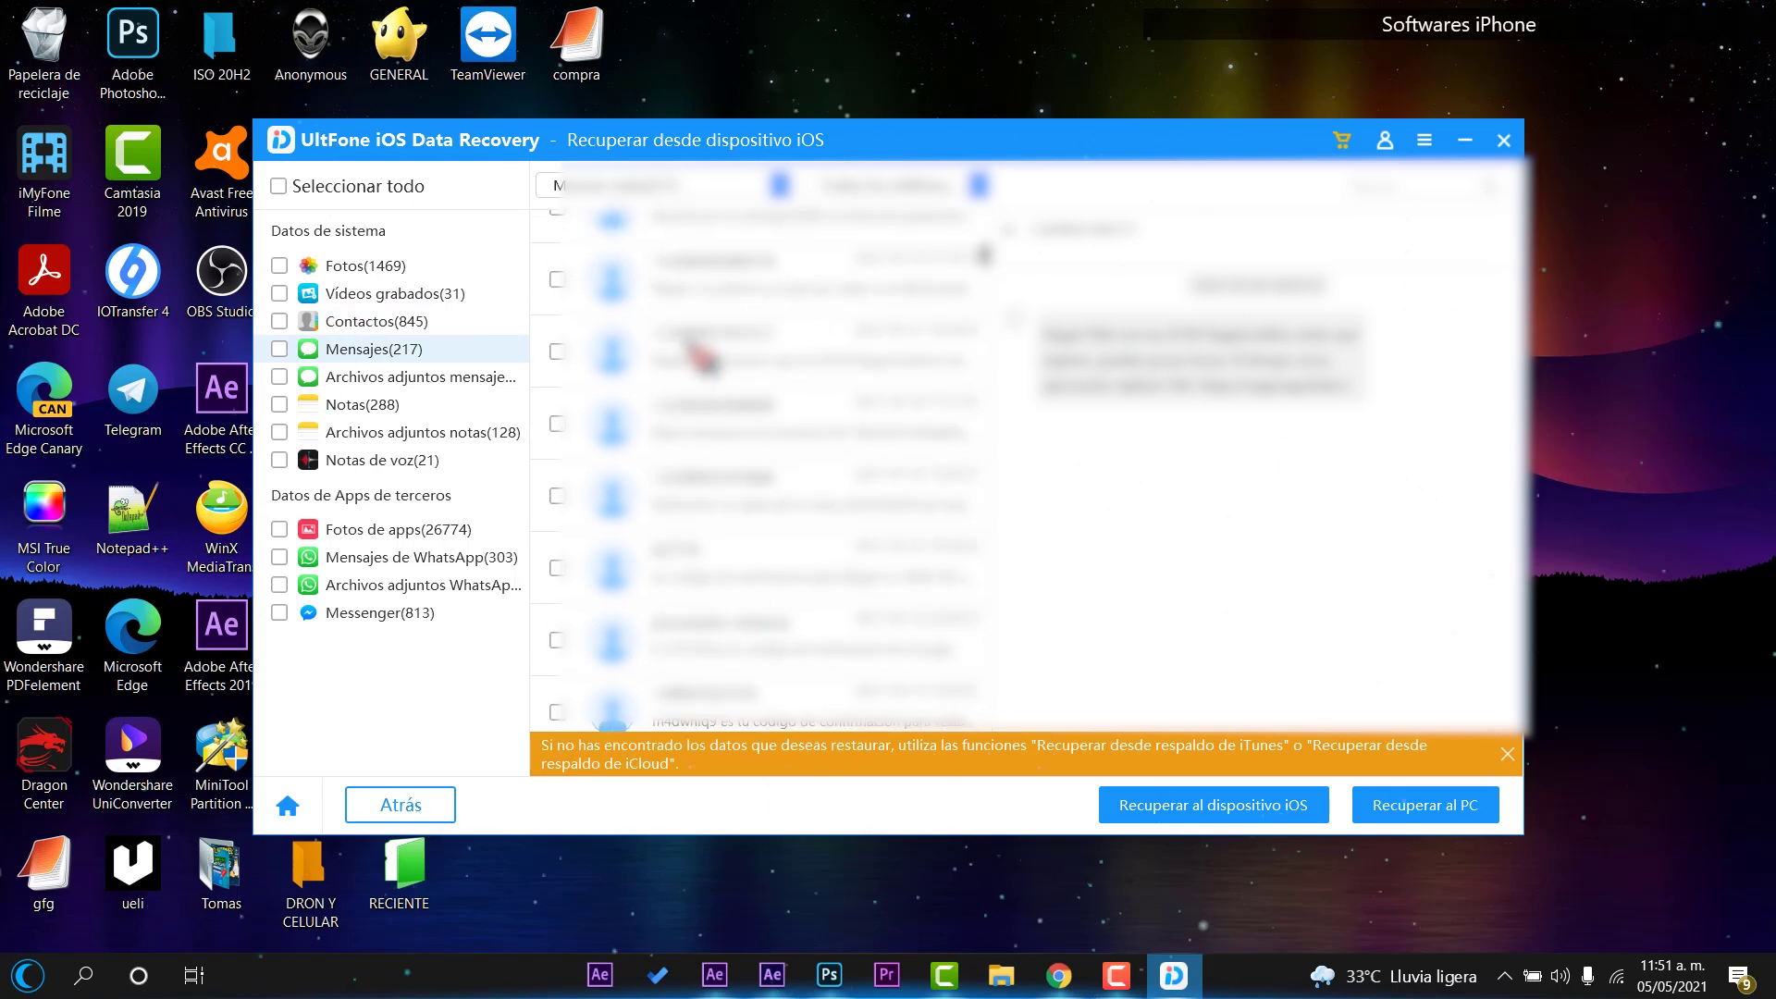
{"action": "scroll", "coordinate": [703, 359], "scroll_direction": "down", "scroll_amount": 3}
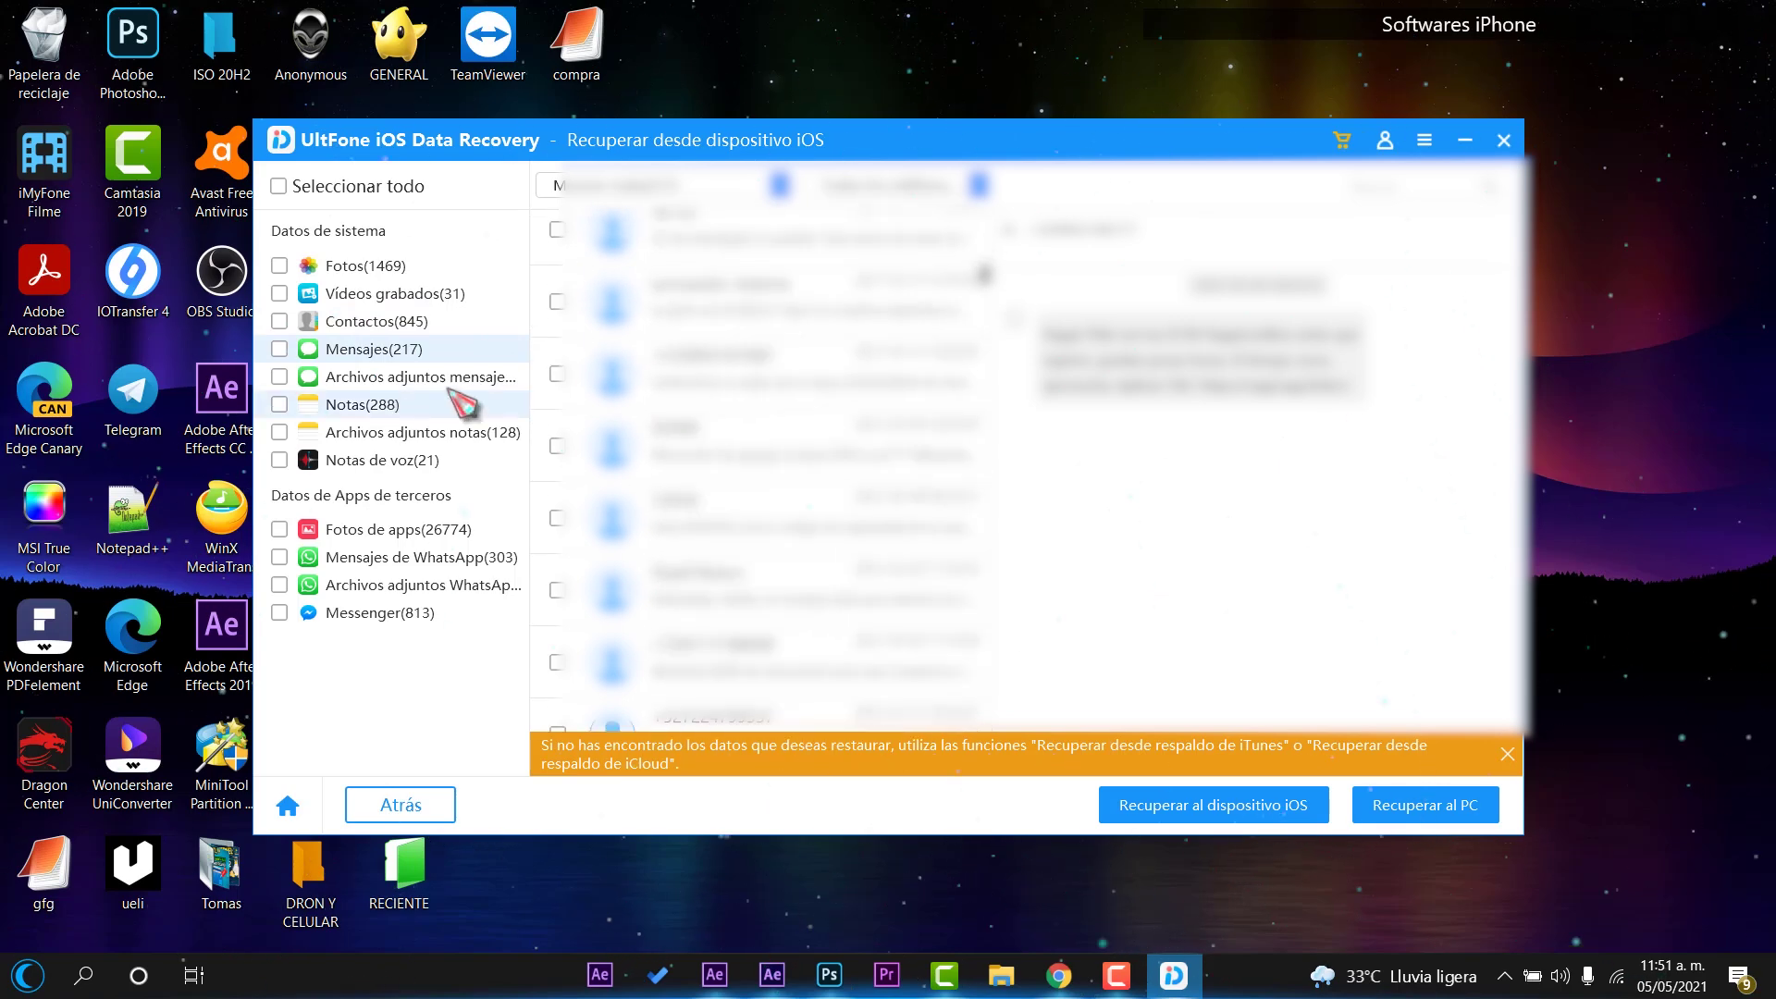
Step: Preview two notes in the scan results, and check the note attachments and voice memos categories
{"action": "left_click", "coordinate": [405, 411]}
{"action": "left_click", "coordinate": [726, 416]}
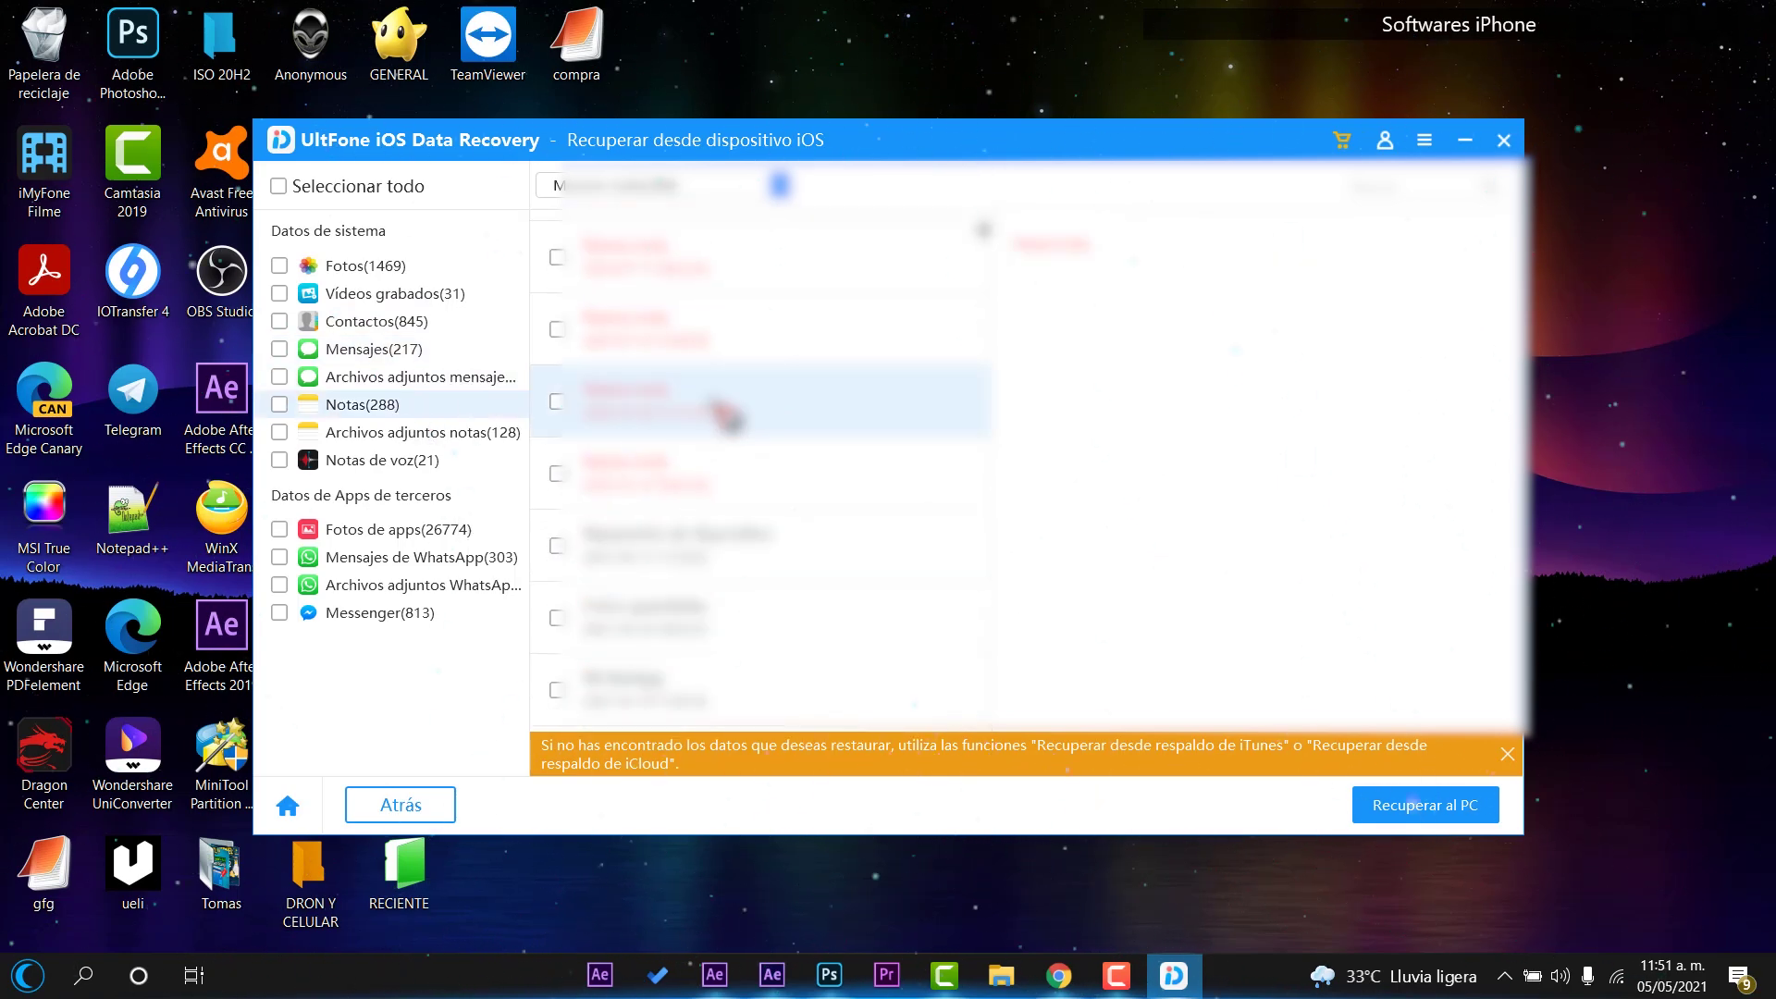
{"action": "left_click", "coordinate": [736, 616]}
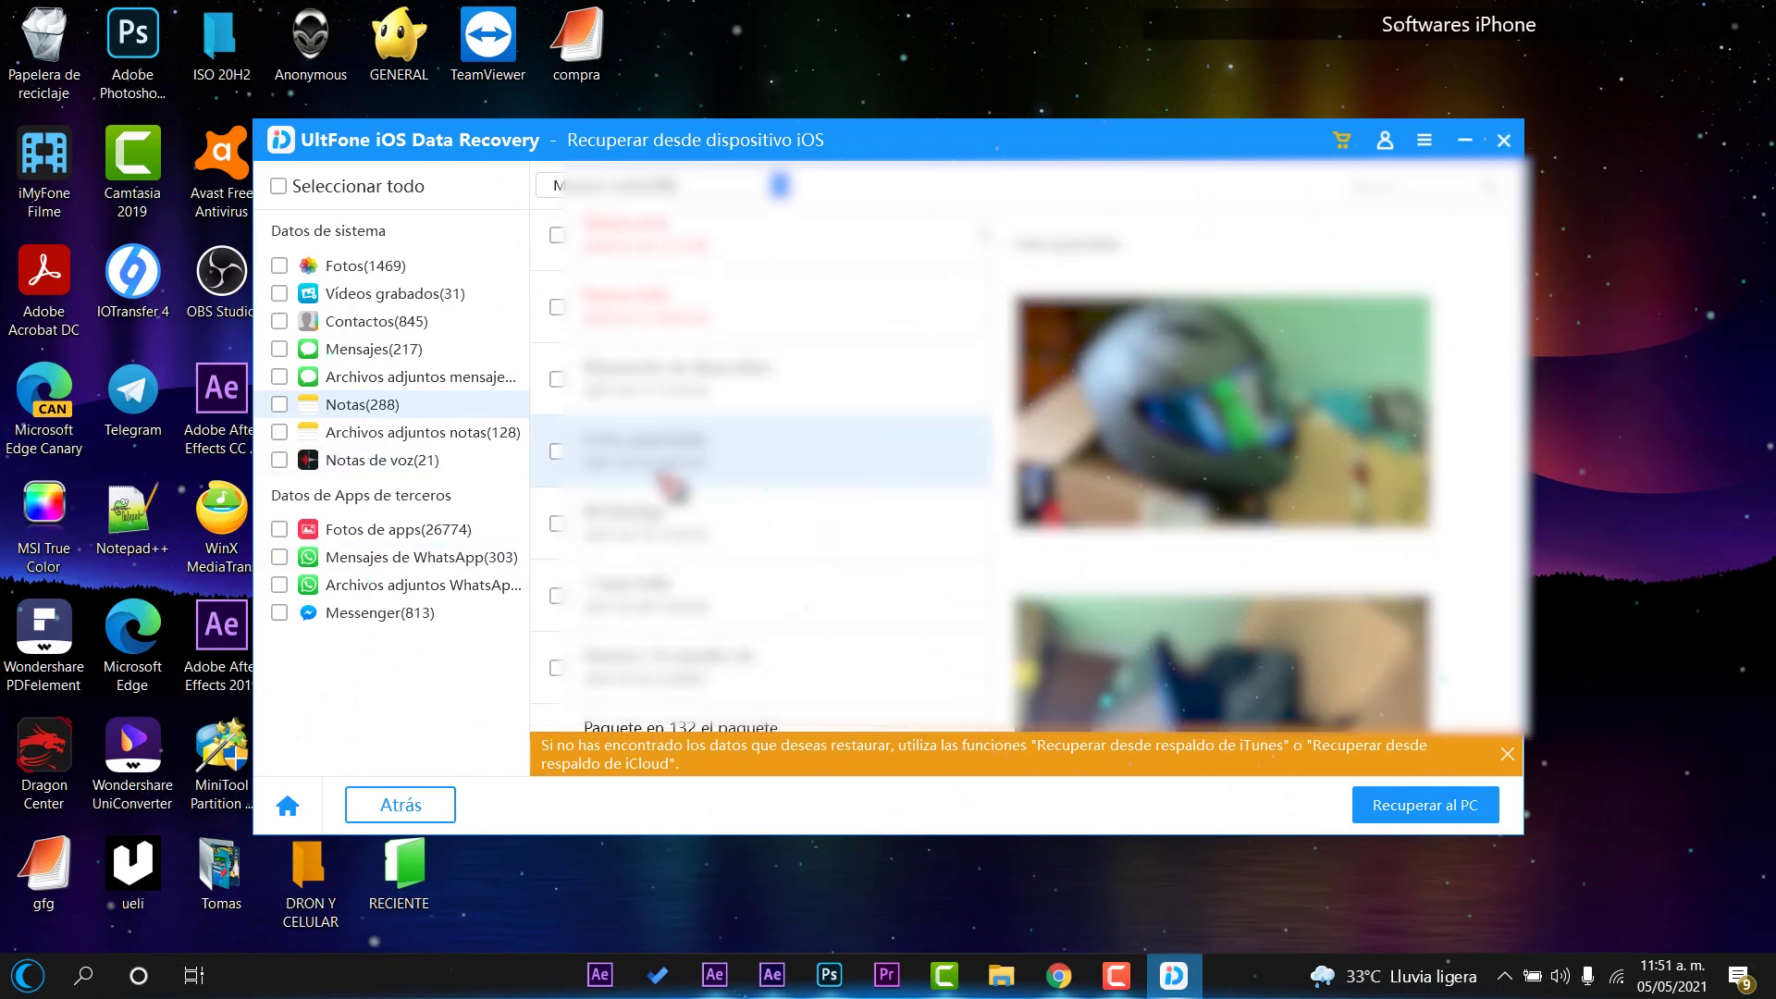
{"action": "left_click", "coordinate": [393, 436]}
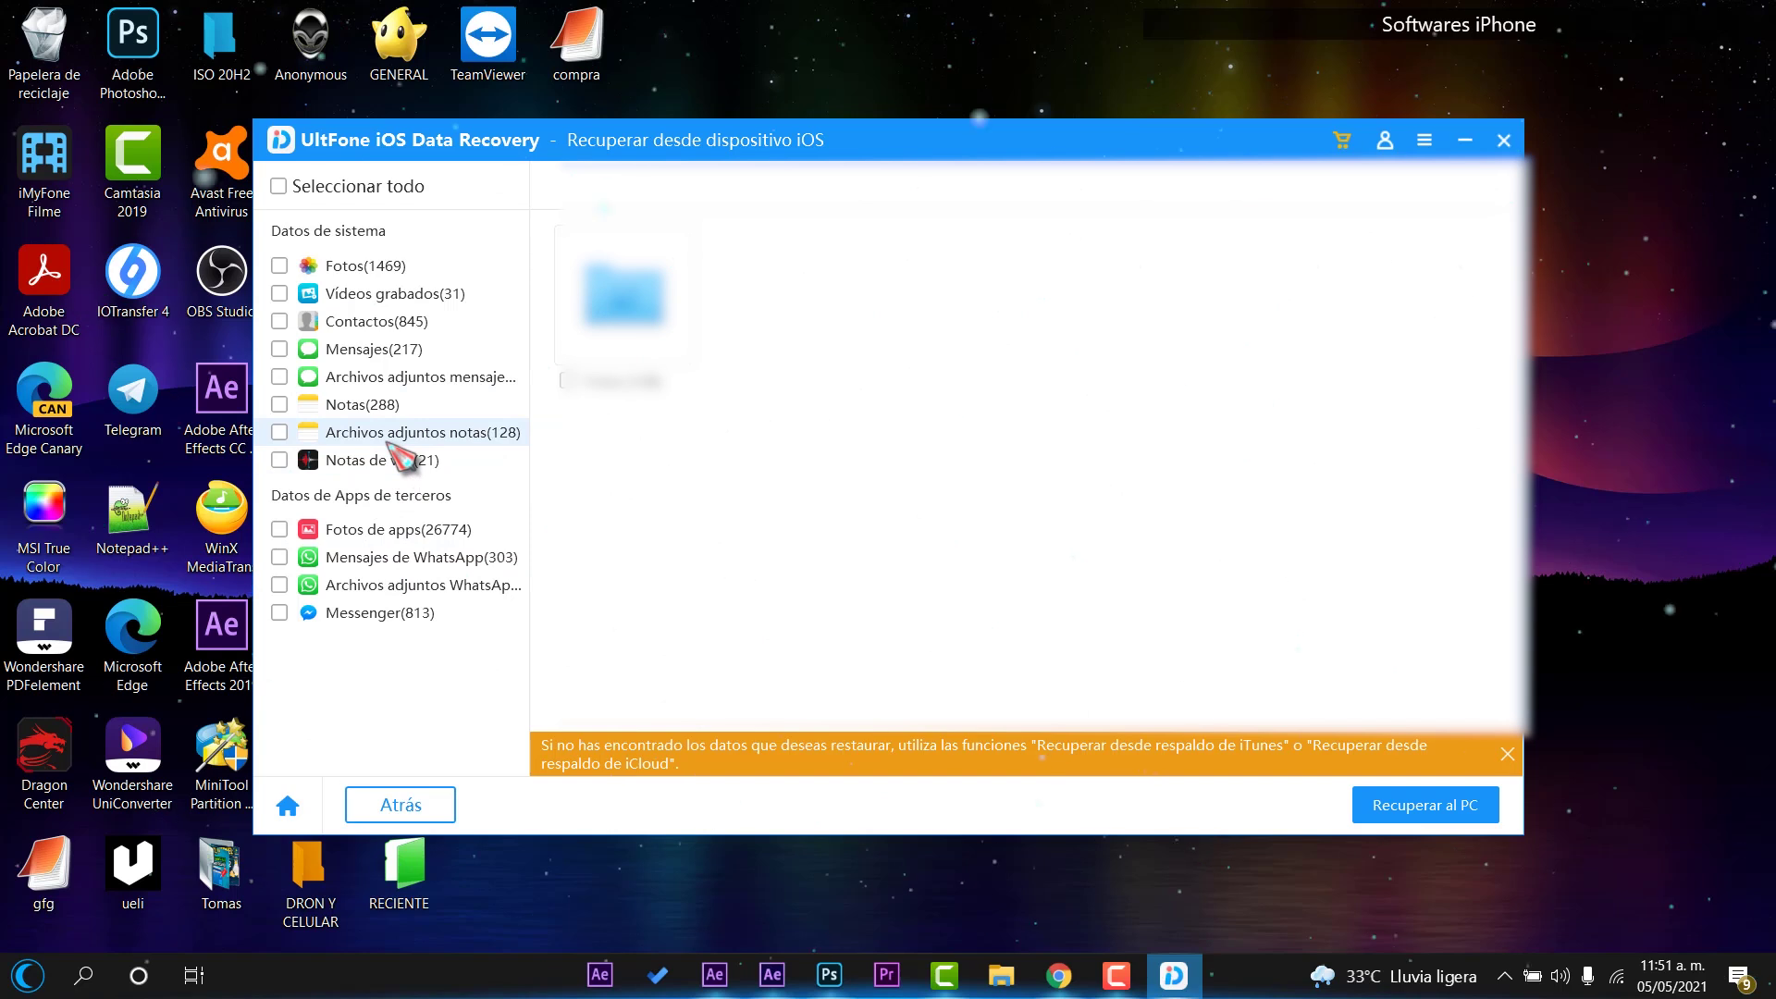
{"action": "left_click", "coordinate": [418, 459]}
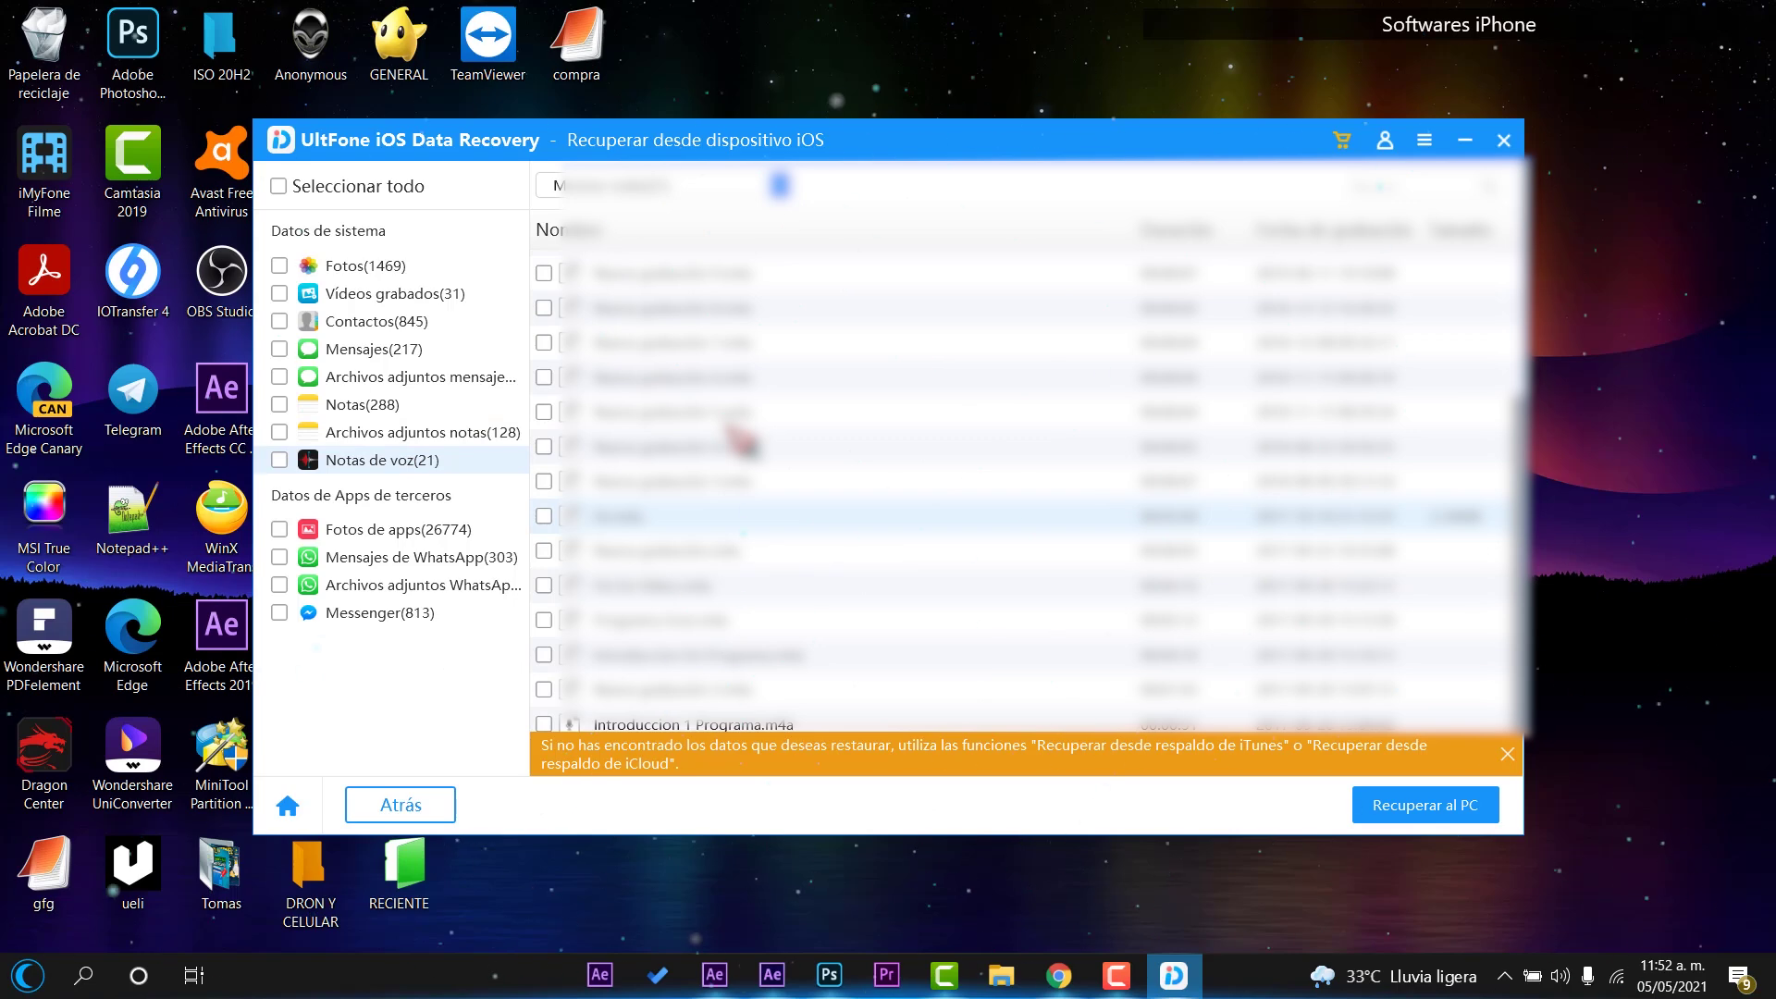
Step: Open the WhatsApp folder among the app photos and browse its images
{"action": "left_click", "coordinate": [357, 534]}
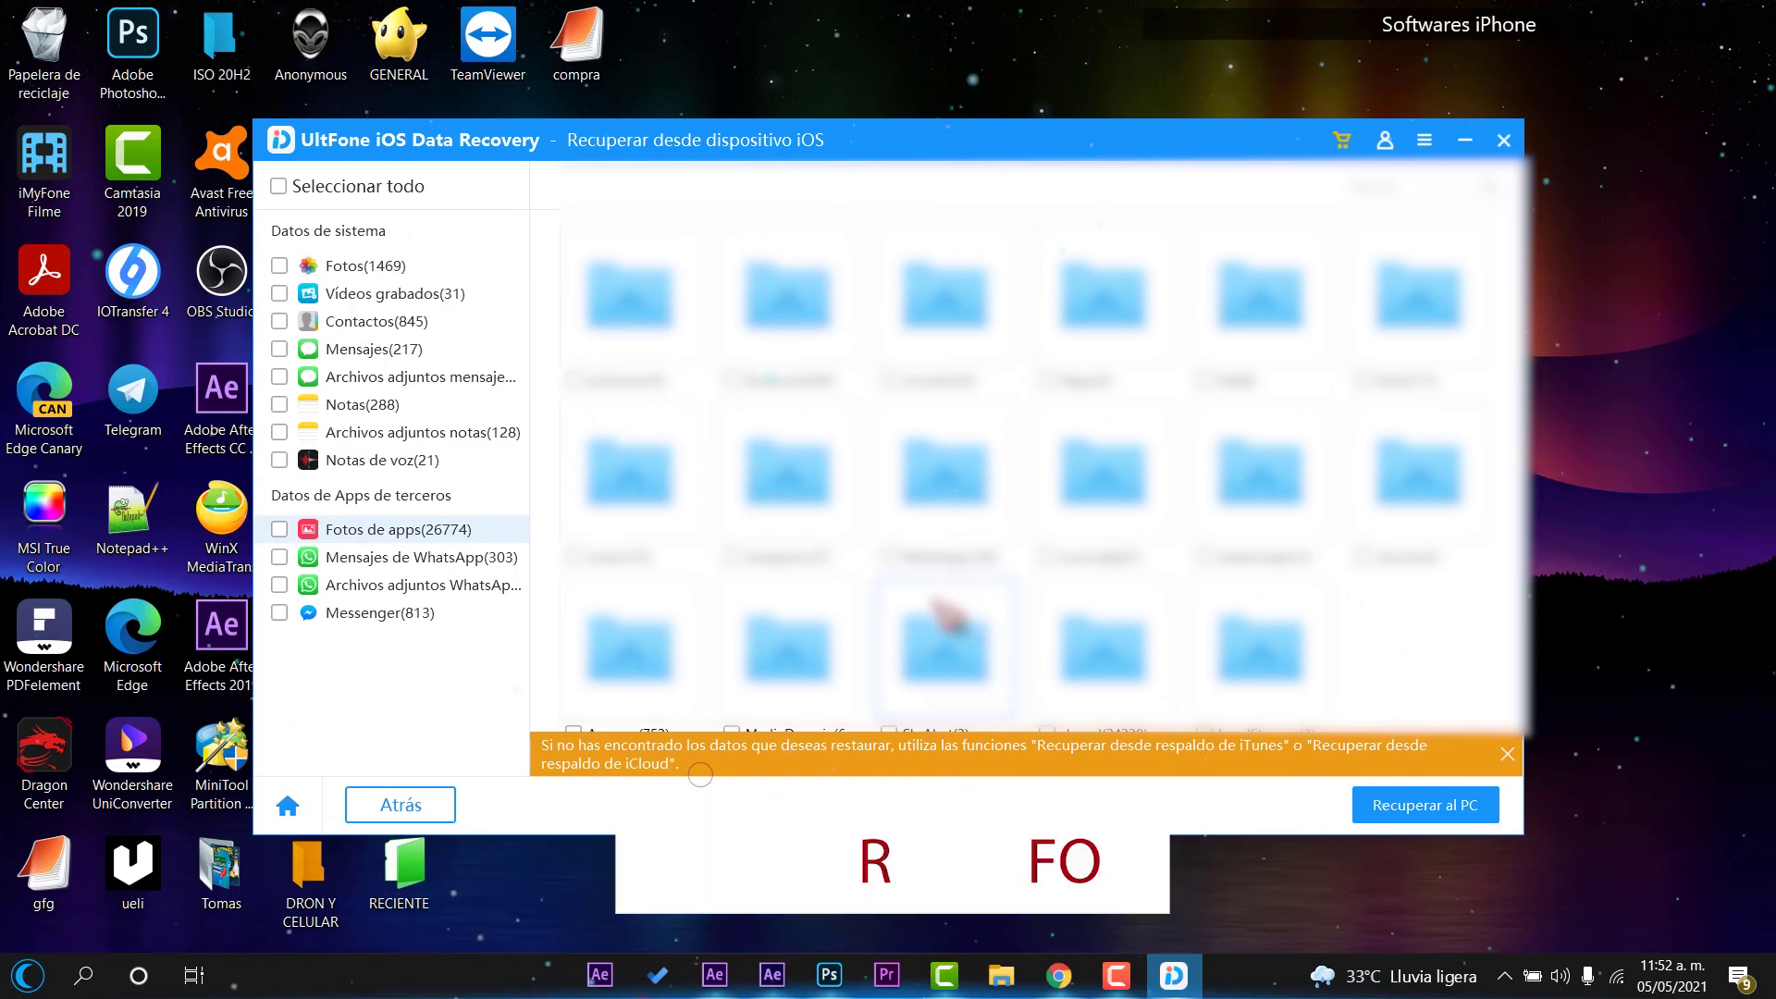
{"action": "double_click", "coordinate": [951, 475]}
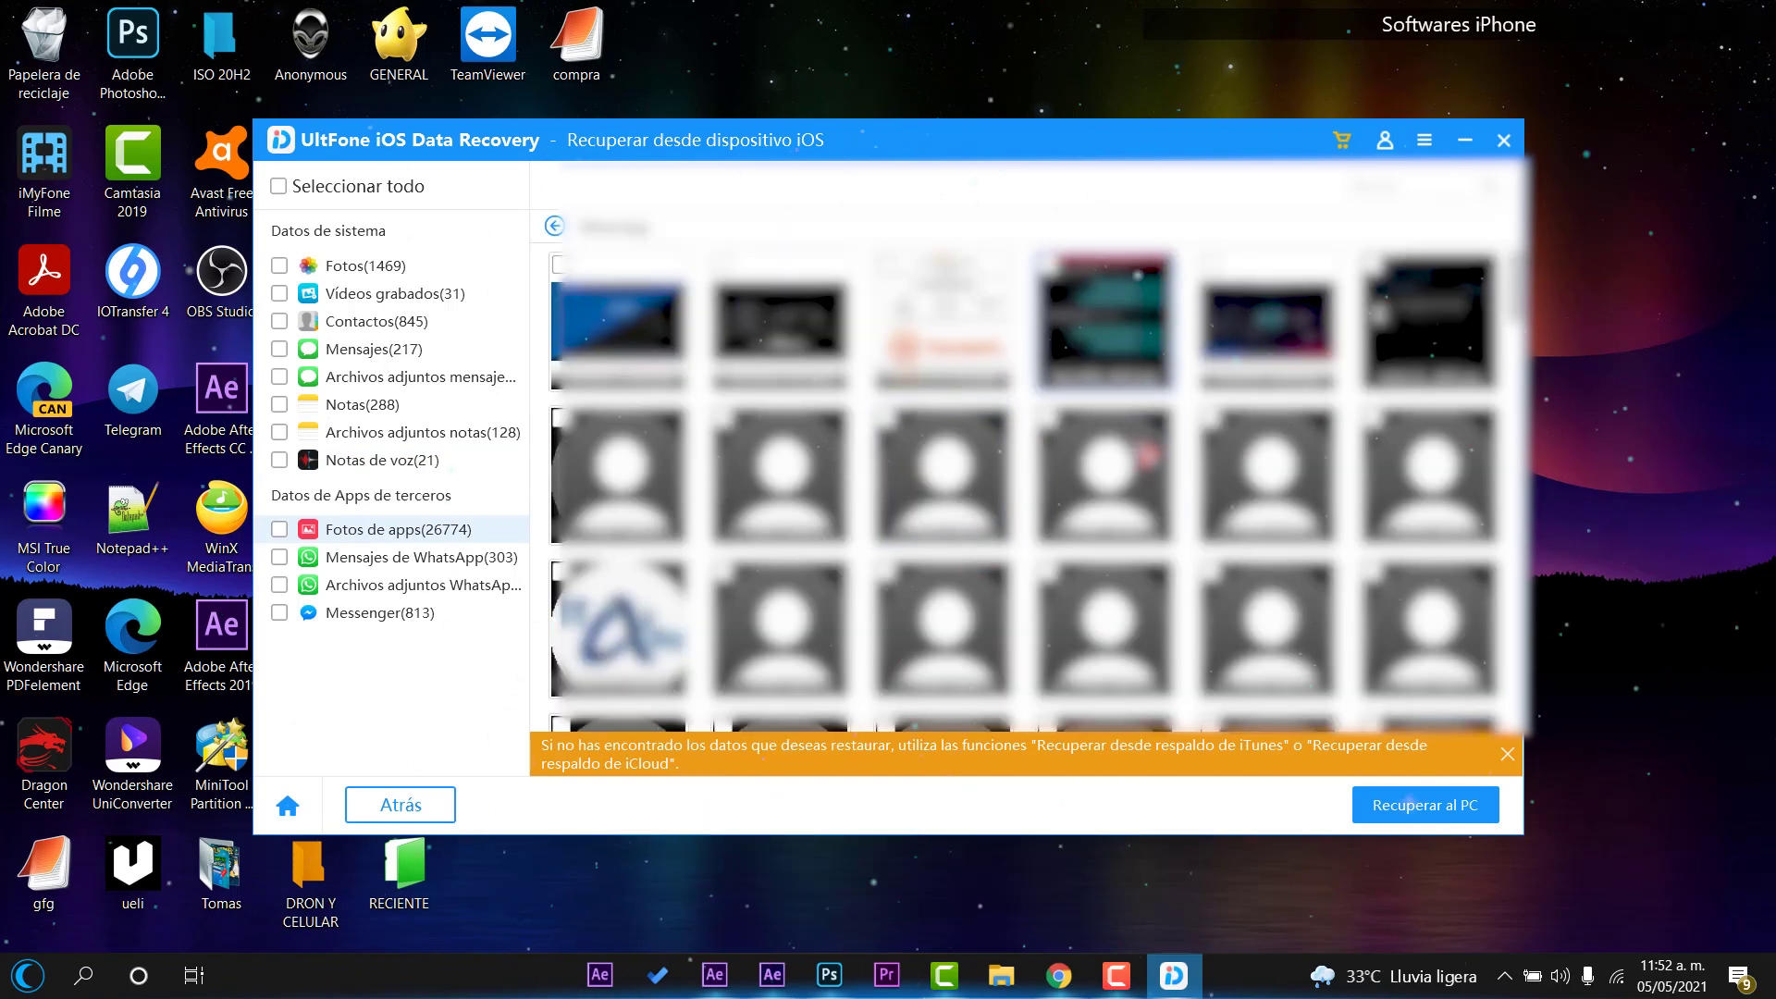
{"action": "scroll", "coordinate": [1106, 481], "scroll_direction": "down", "scroll_amount": 5}
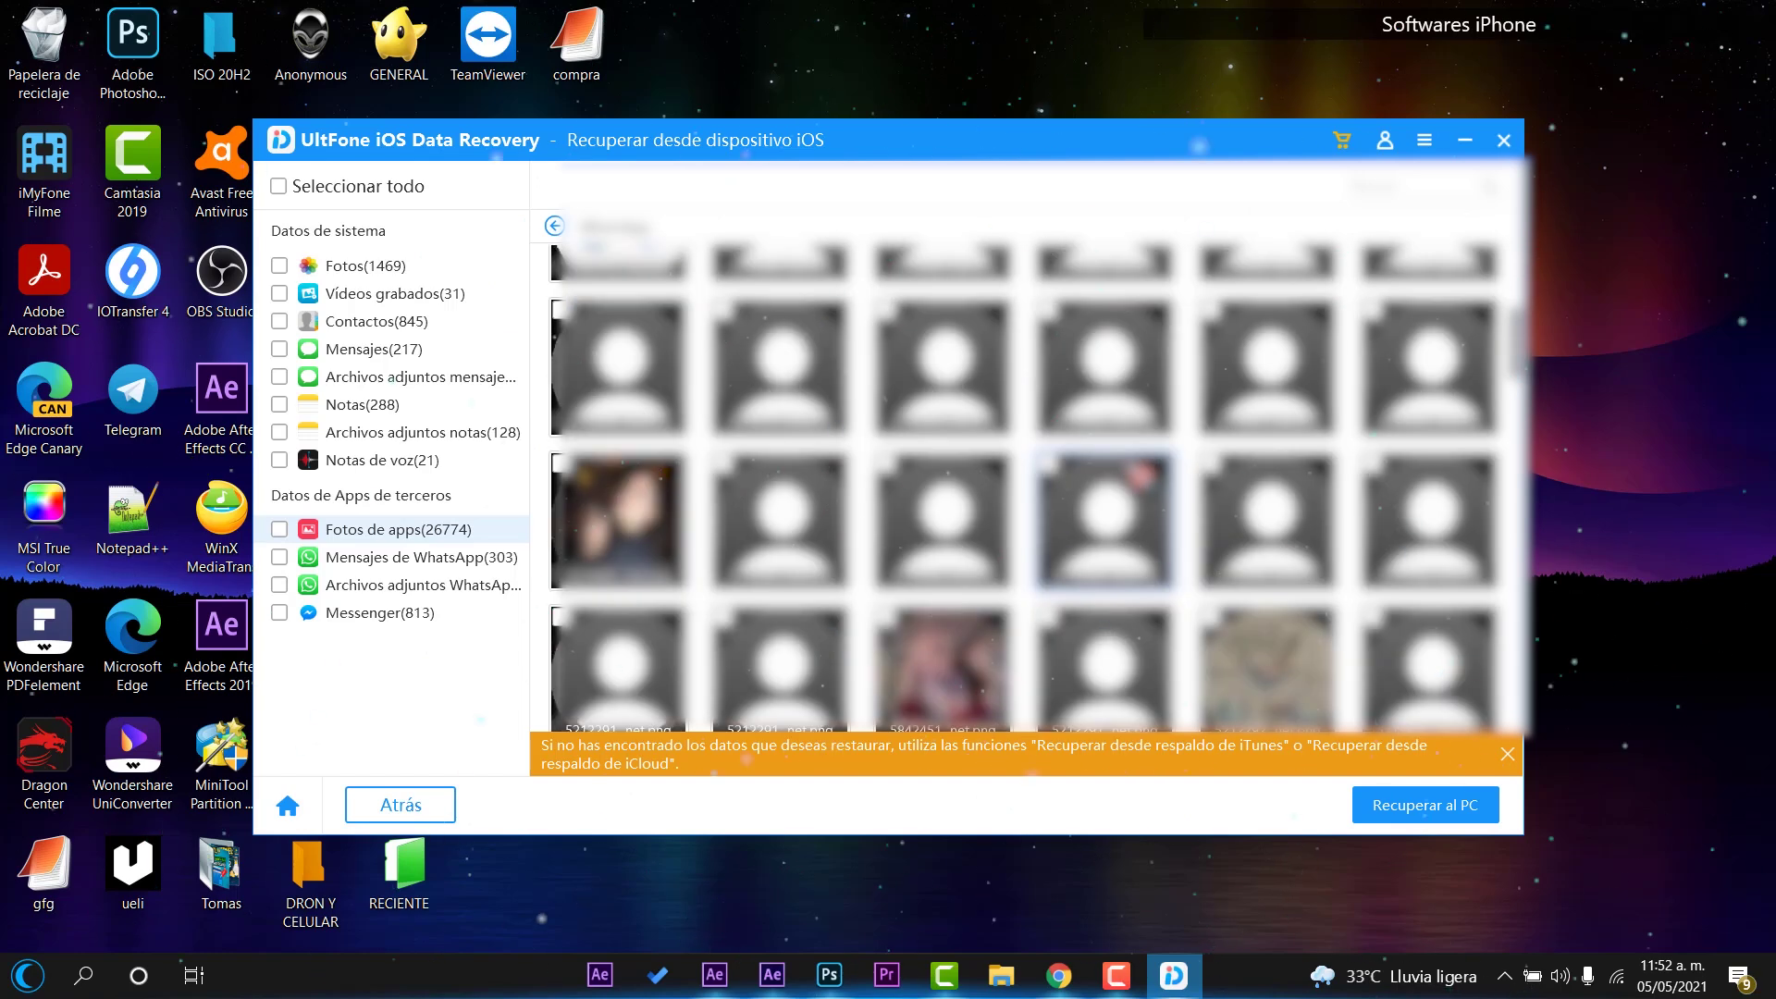
Step: Preview a conversation among the WhatsApp messages and open the WhatsApp attachments category
{"action": "left_click", "coordinate": [448, 559]}
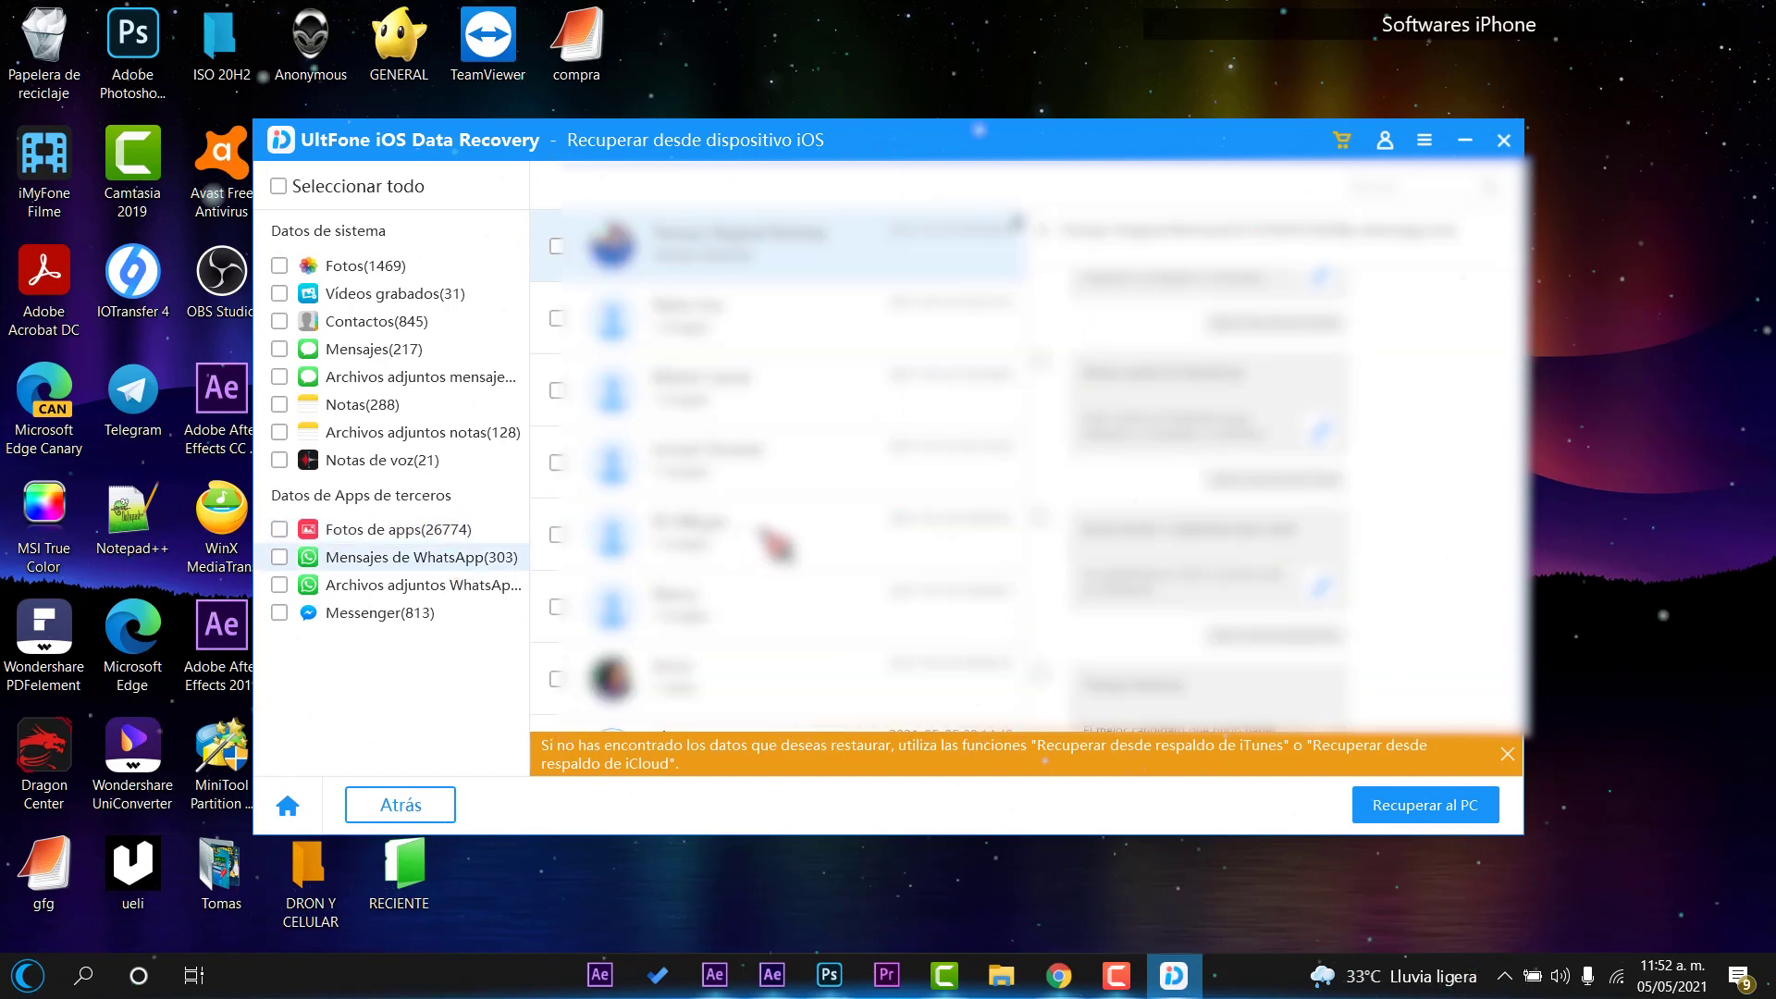
{"action": "scroll", "coordinate": [830, 435], "scroll_direction": "down", "scroll_amount": 2}
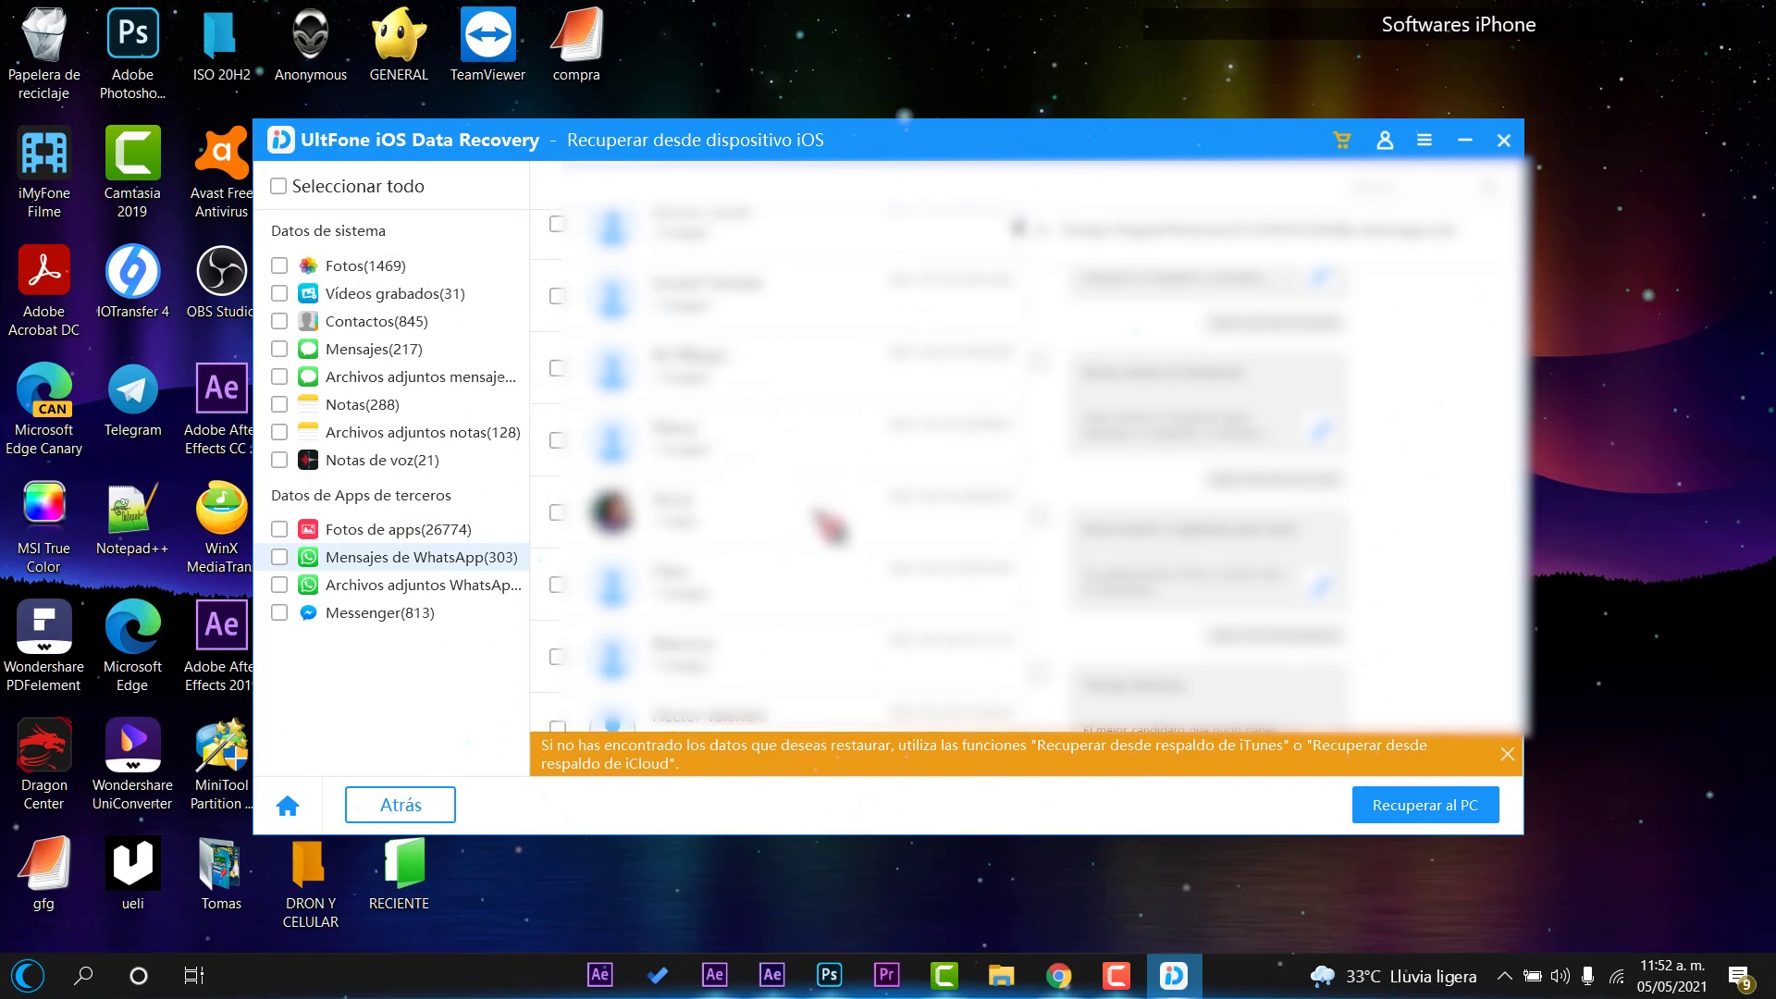
{"action": "scroll", "coordinate": [830, 526], "scroll_direction": "down", "scroll_amount": 3}
{"action": "left_click", "coordinate": [842, 379]}
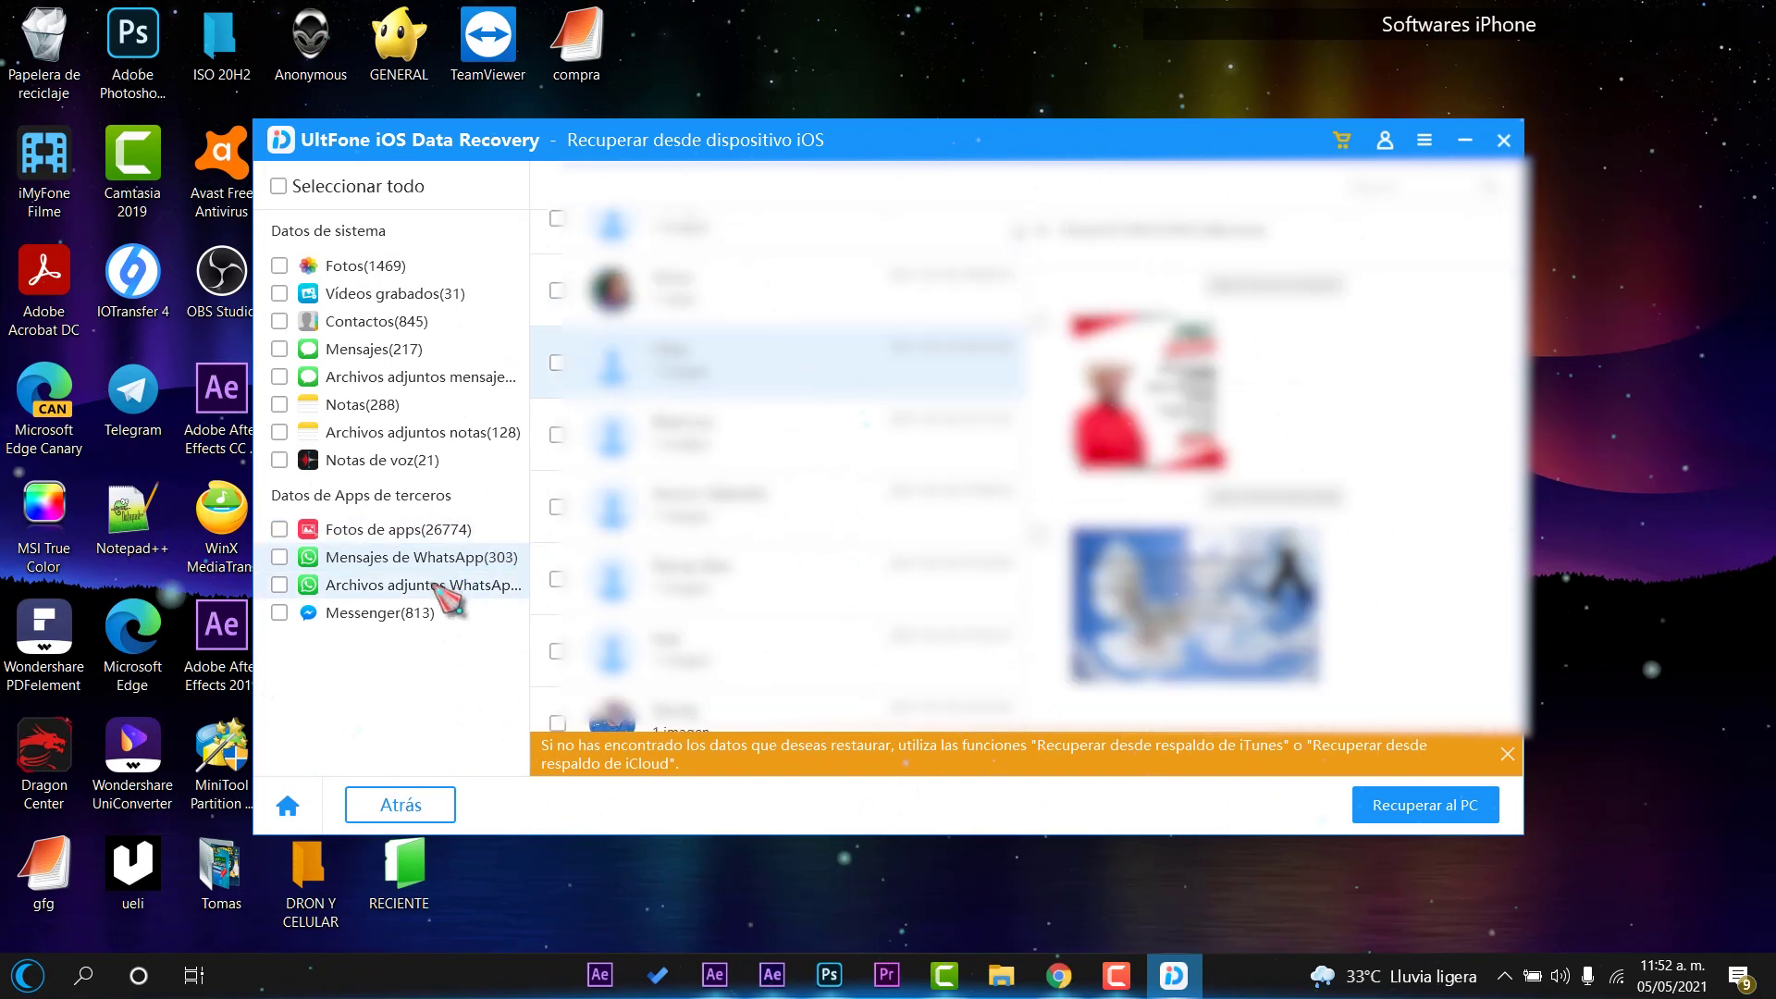
{"action": "left_click", "coordinate": [437, 589]}
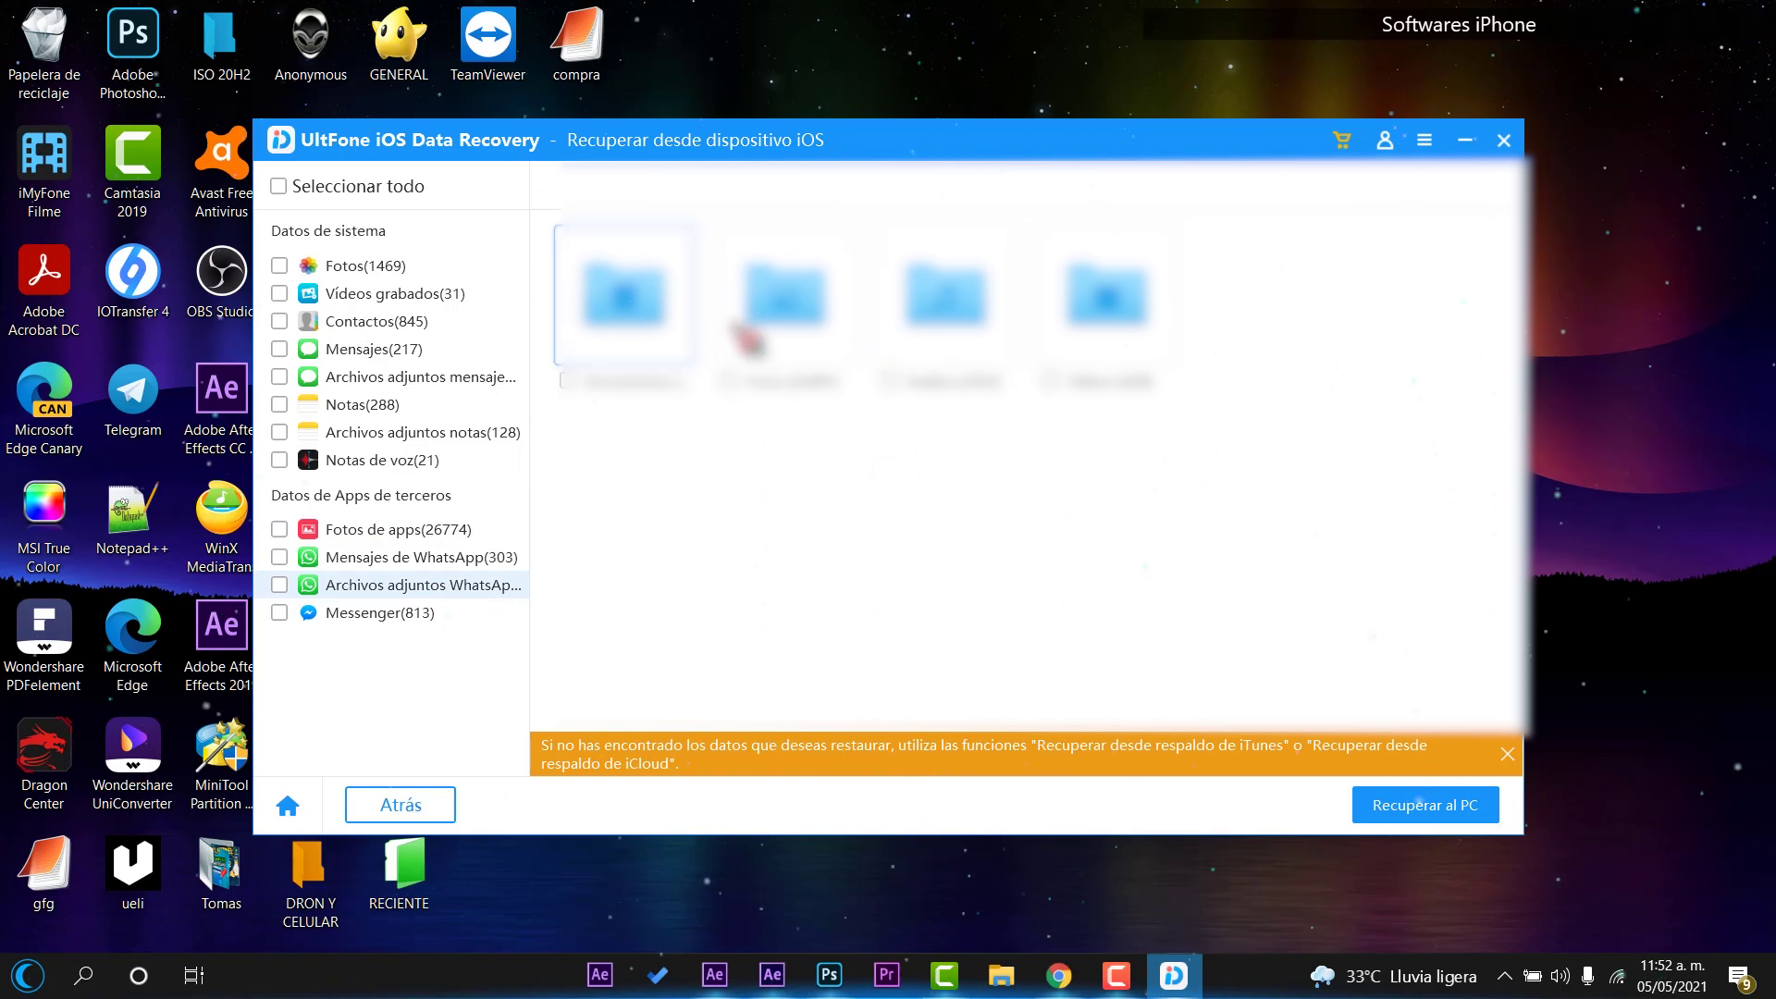
Step: Open the Messenger category of the scan results and browse its list of entries
{"action": "left_click", "coordinate": [378, 611]}
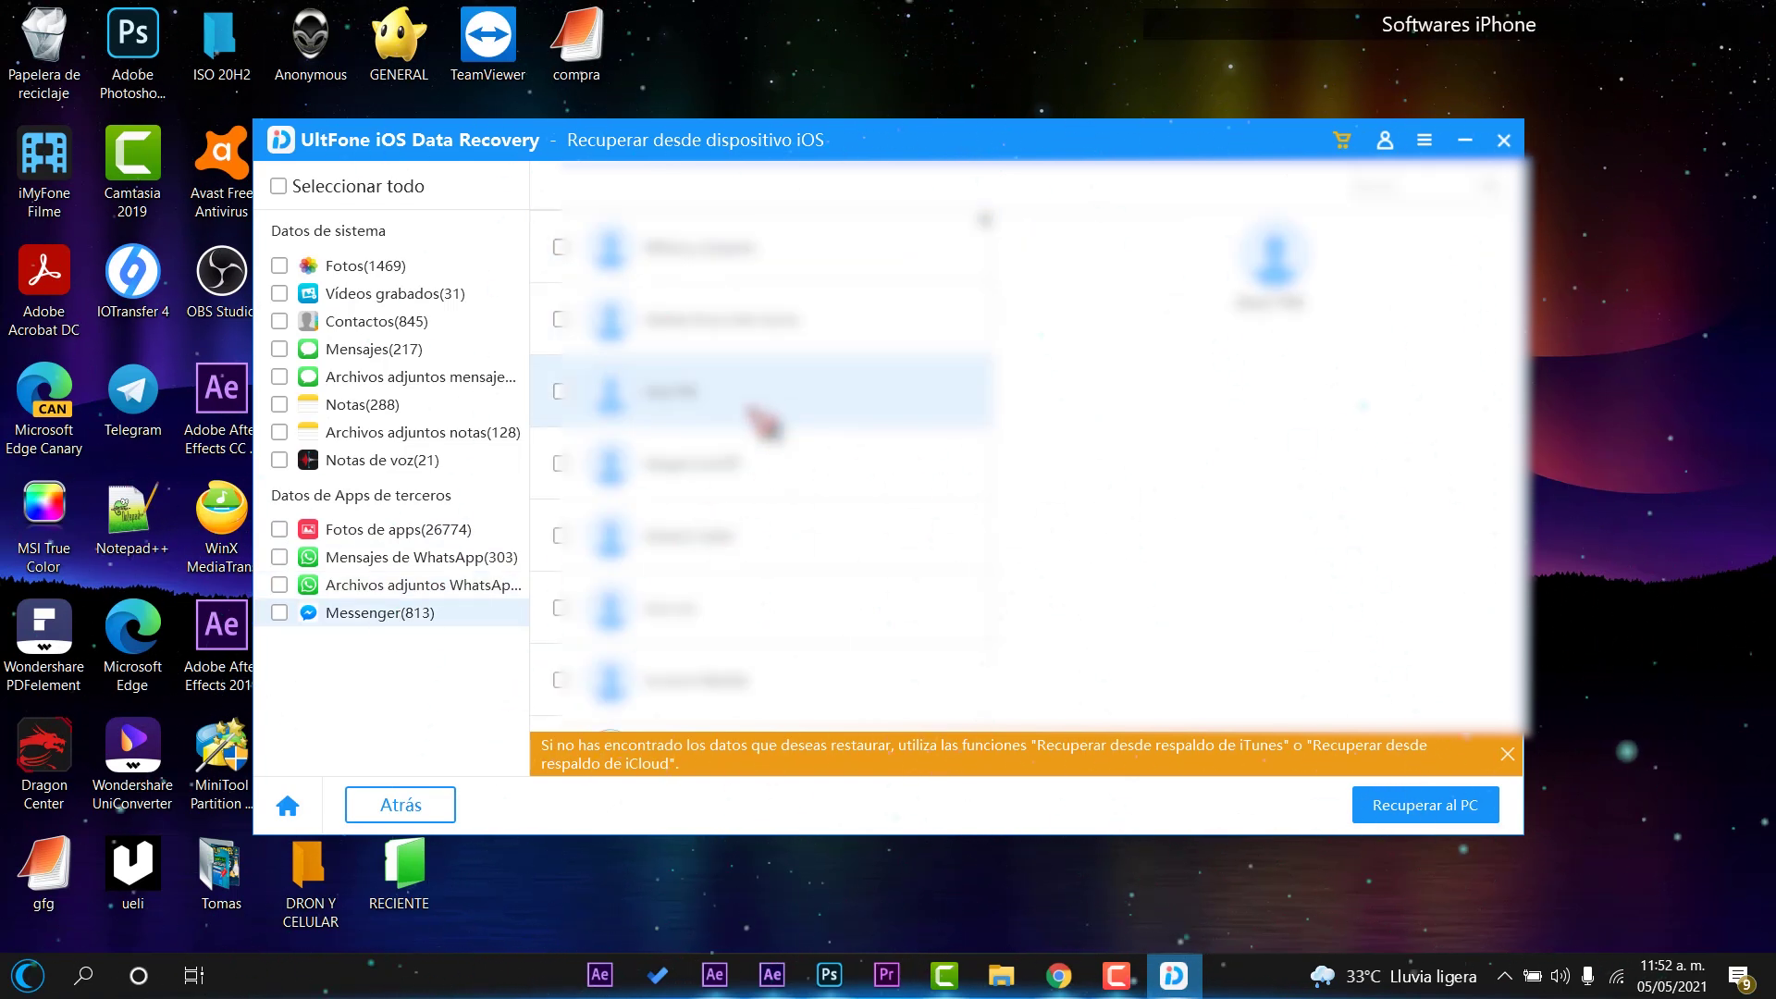
{"action": "scroll", "coordinate": [755, 430], "scroll_direction": "down", "scroll_amount": 2}
{"action": "scroll", "coordinate": [759, 457], "scroll_direction": "down", "scroll_amount": 5}
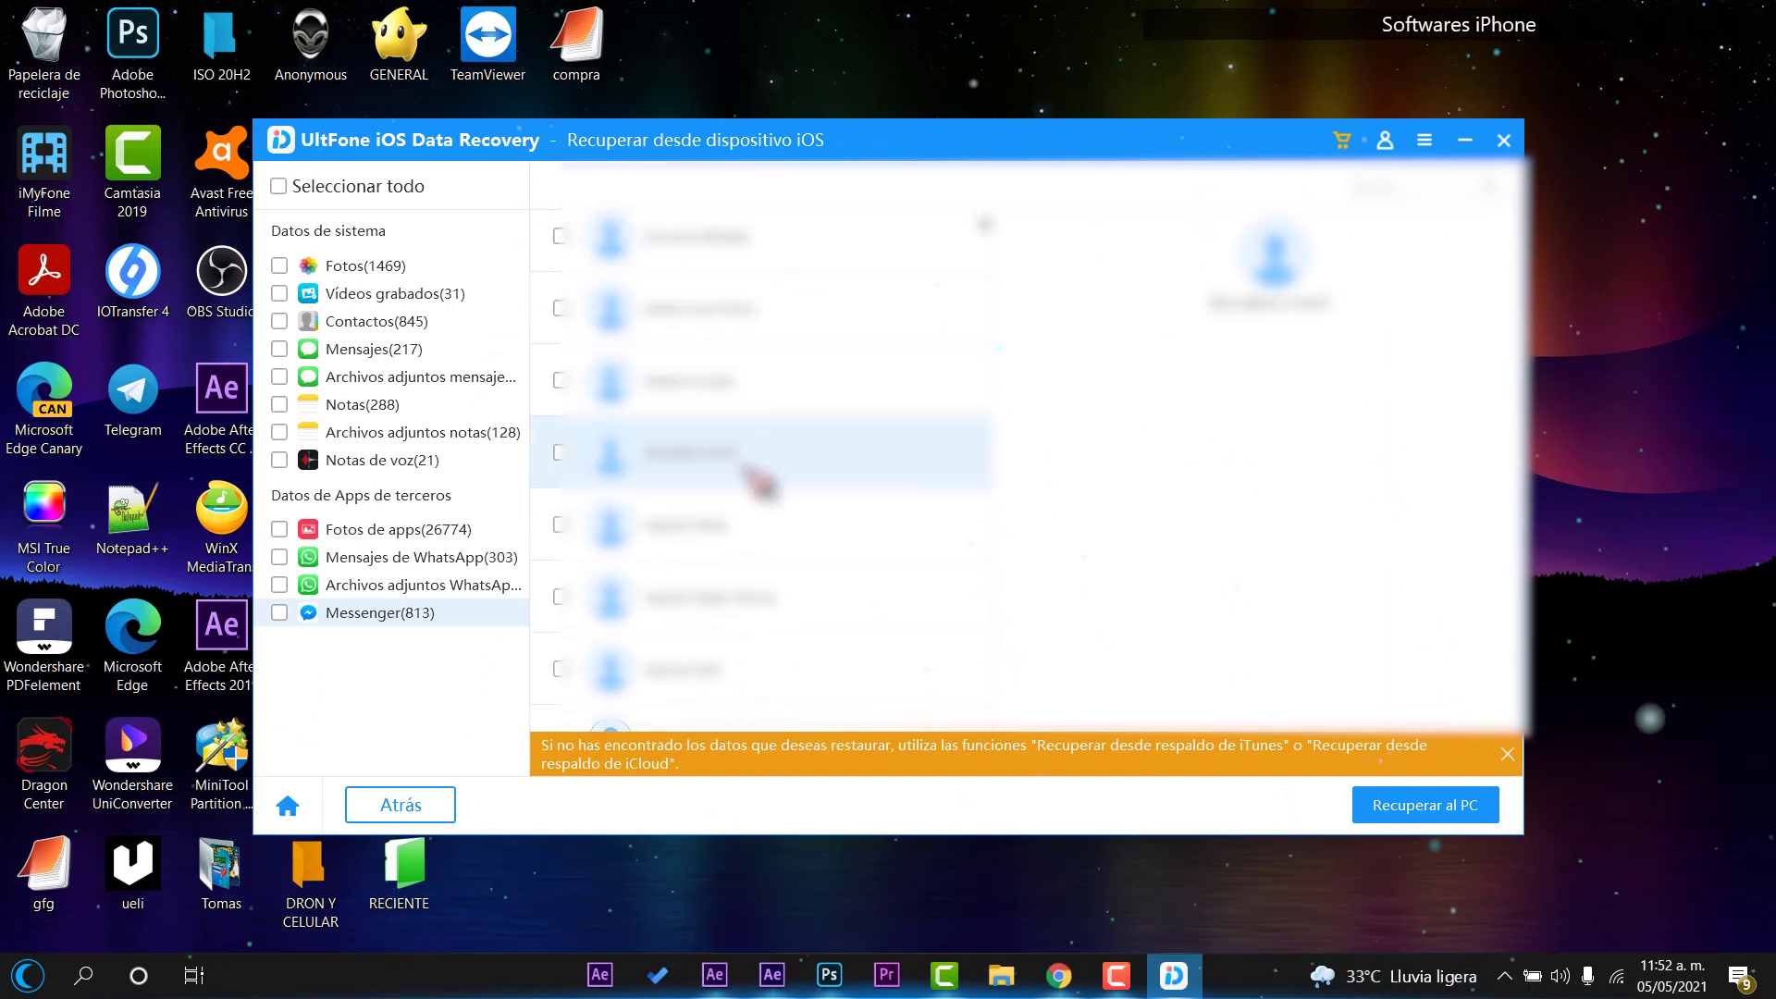
{"action": "scroll", "coordinate": [751, 507], "scroll_direction": "down", "scroll_amount": 3}
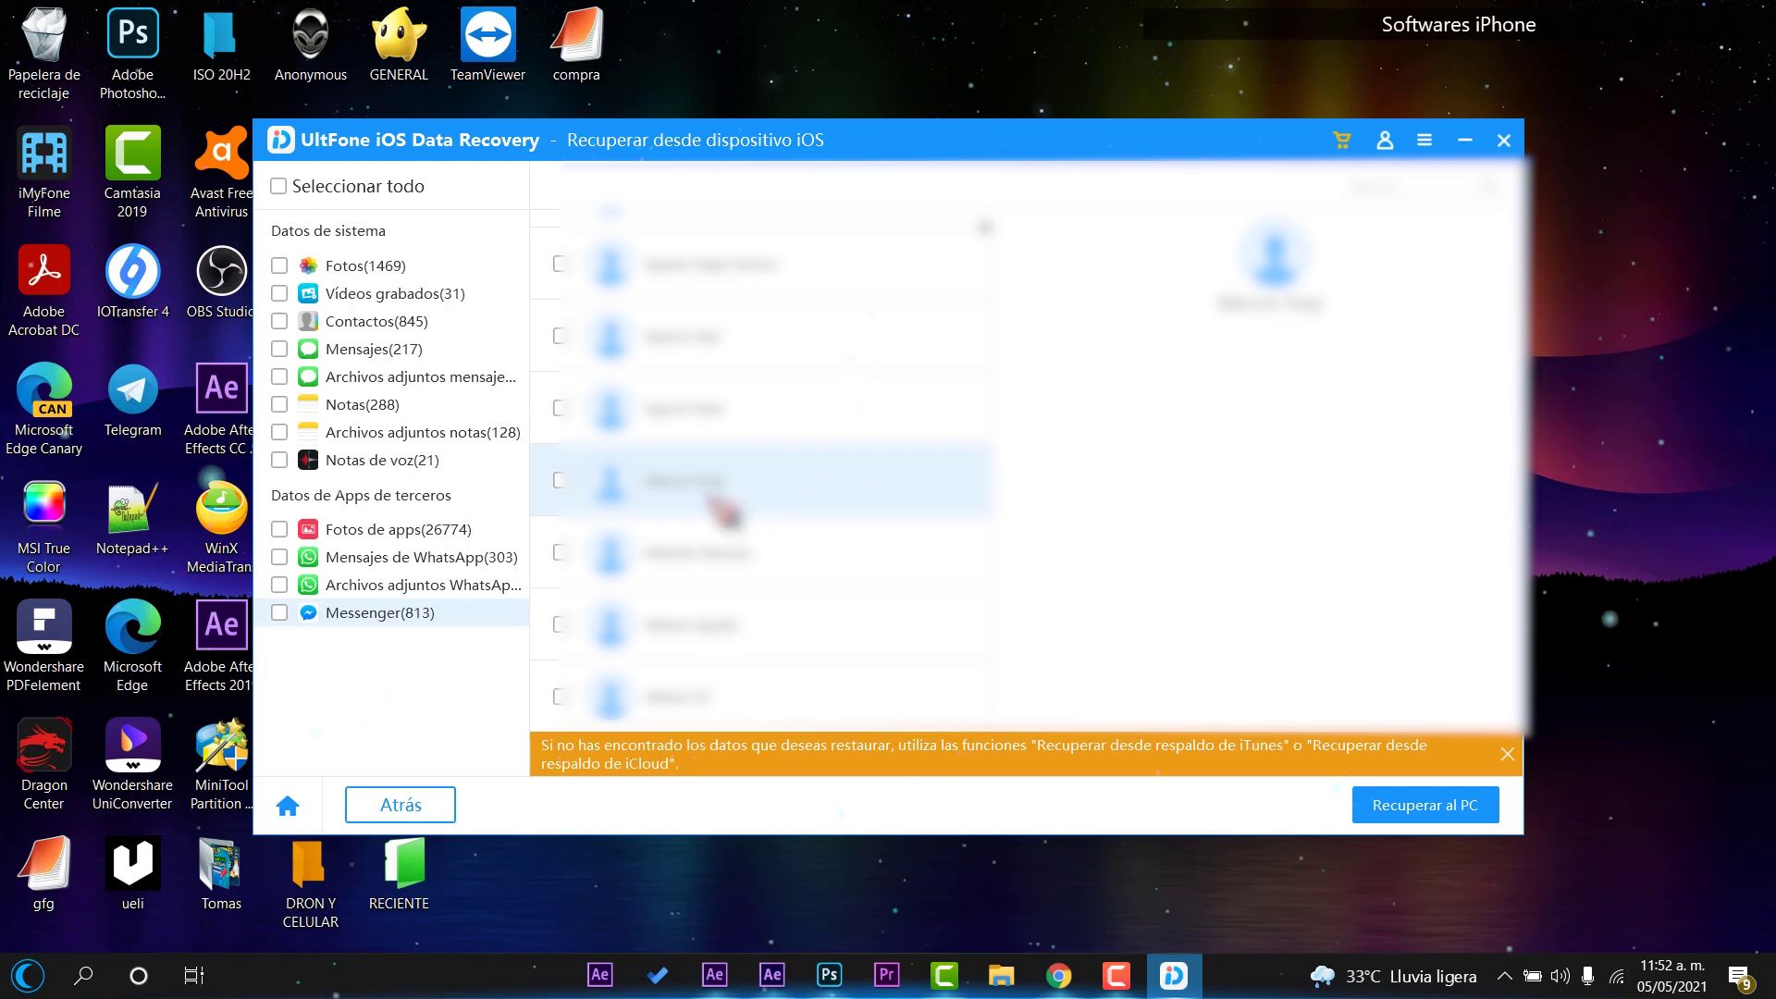
Step: Mark the first two videos in the recorded videos category for recovery
{"action": "left_click", "coordinate": [375, 294]}
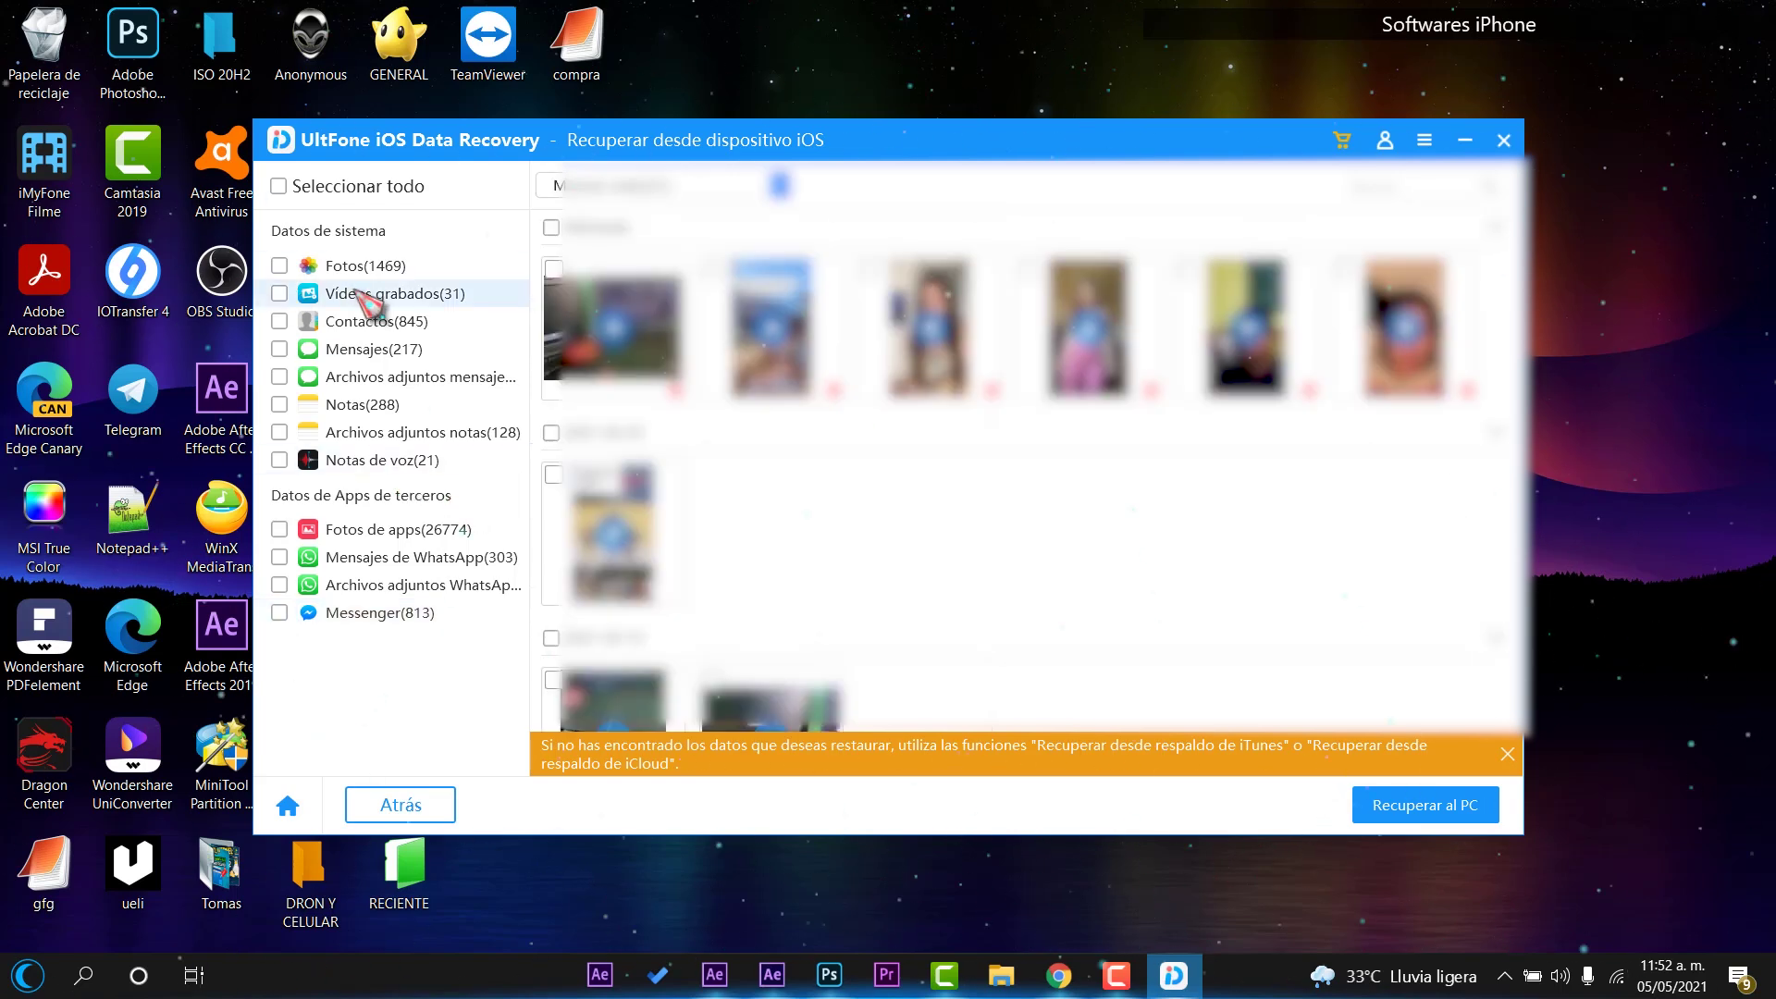
{"action": "scroll", "coordinate": [754, 527], "scroll_direction": "down", "scroll_amount": 2}
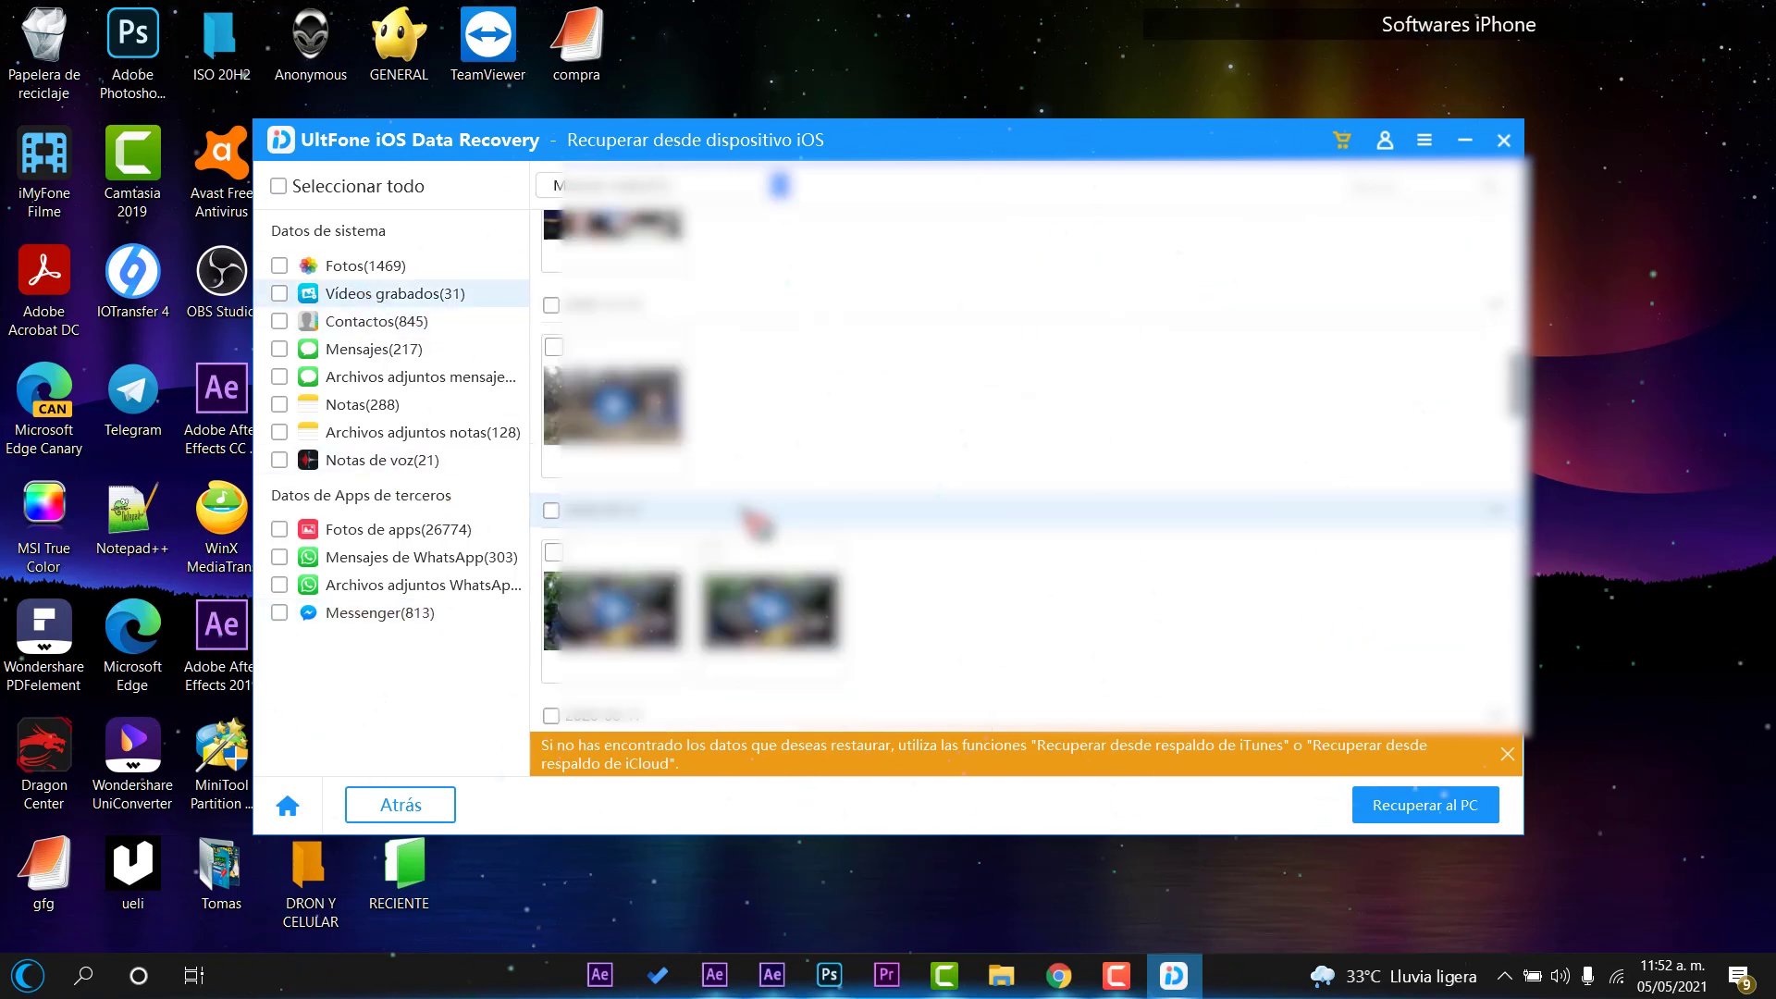
{"action": "scroll", "coordinate": [1027, 444], "scroll_direction": "up", "scroll_amount": 2}
{"action": "left_click", "coordinate": [1028, 269]}
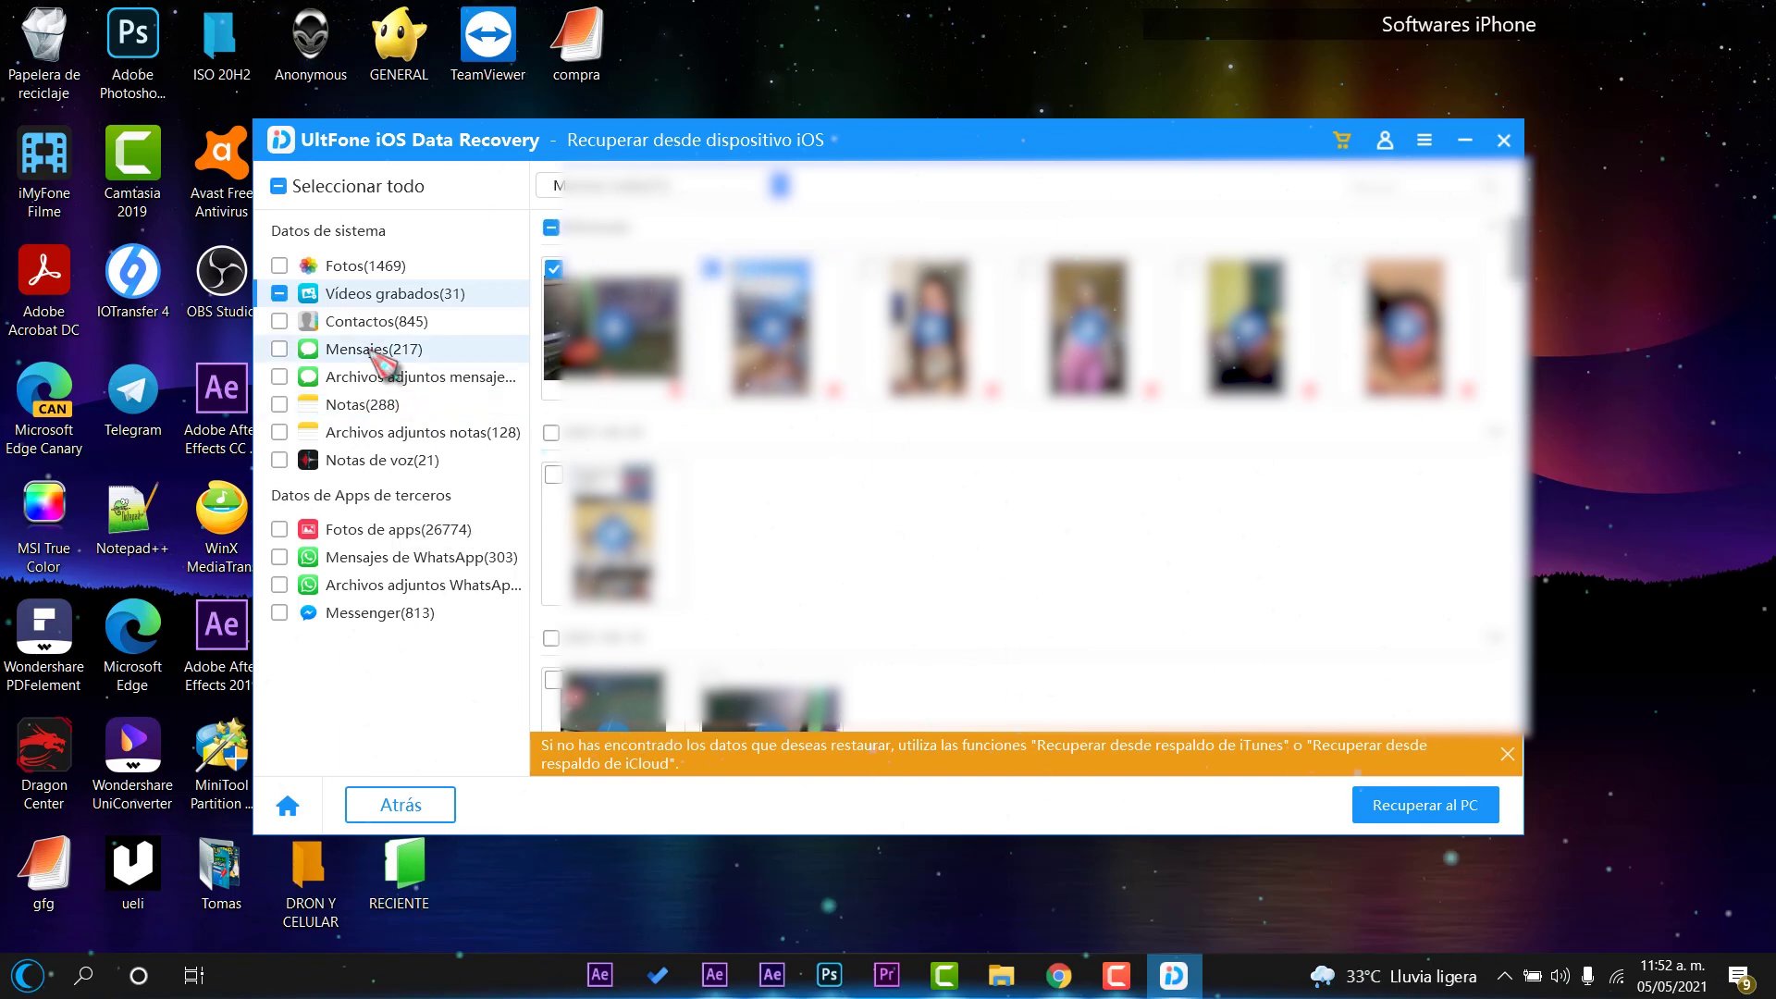
Step: Browse the photos category and mark four photos for recovery
{"action": "left_click", "coordinate": [349, 266]}
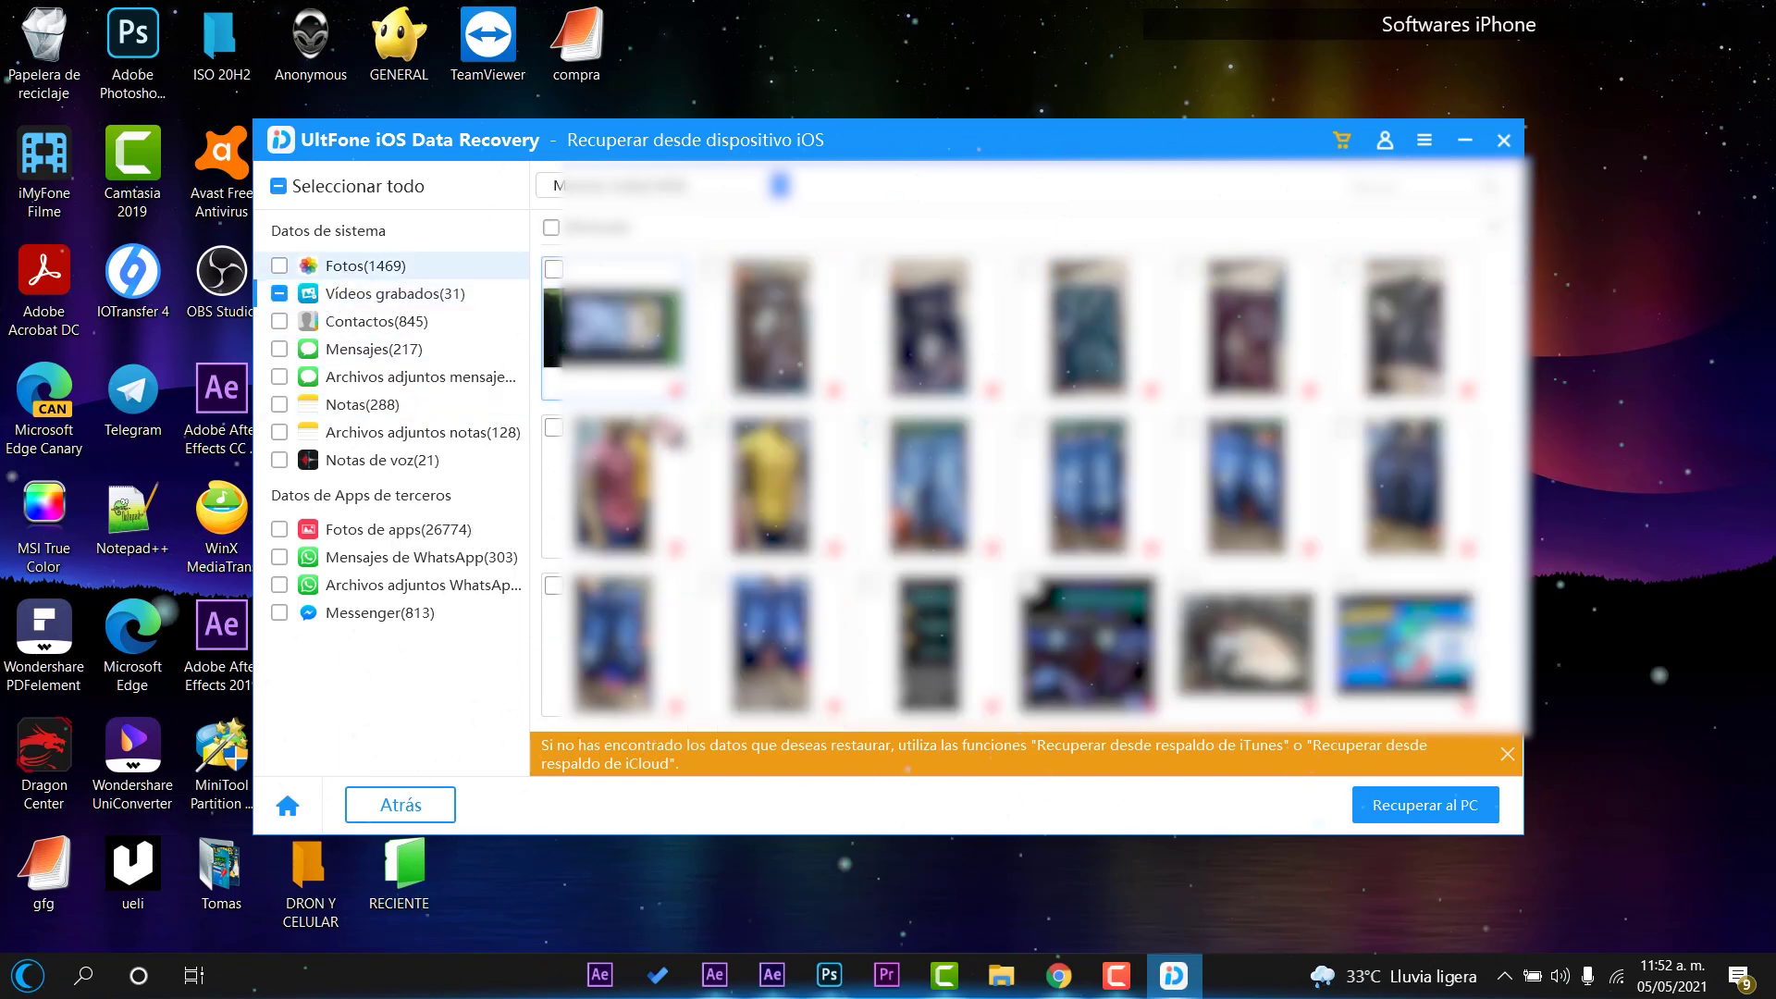
{"action": "scroll", "coordinate": [750, 566], "scroll_direction": "down", "scroll_amount": 5}
{"action": "scroll", "coordinate": [866, 538], "scroll_direction": "down", "scroll_amount": 15}
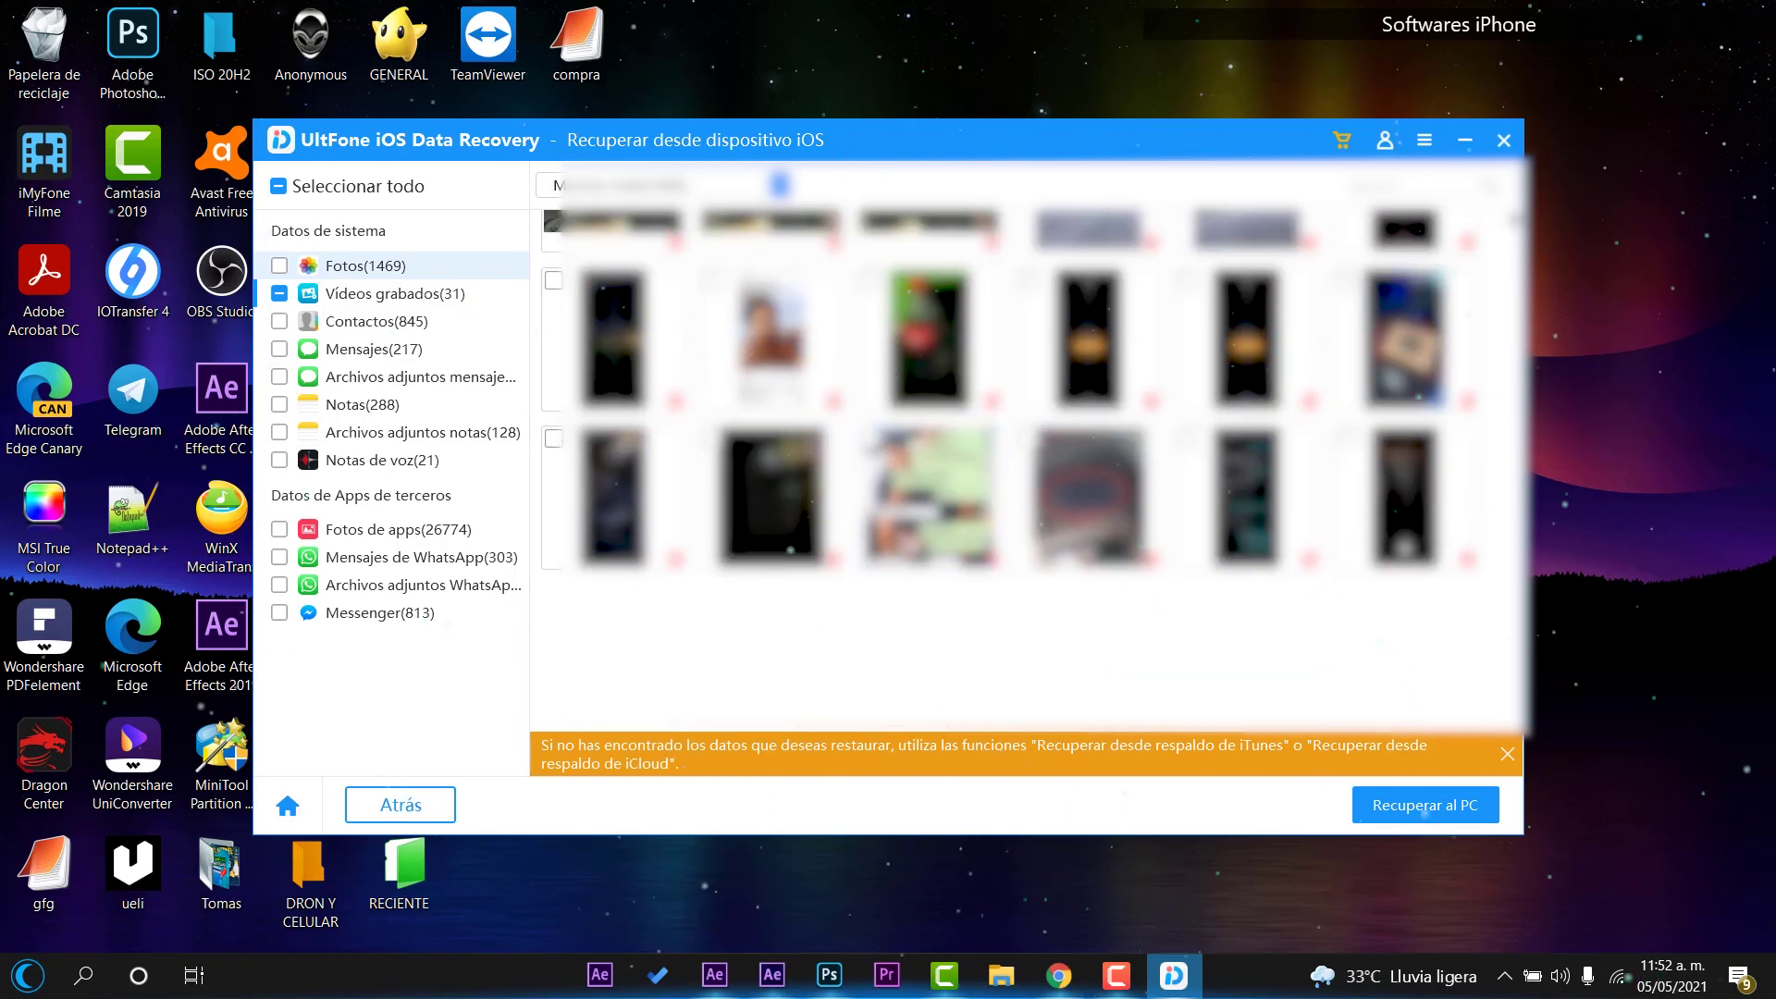
{"action": "scroll", "coordinate": [911, 546], "scroll_direction": "up", "scroll_amount": 5}
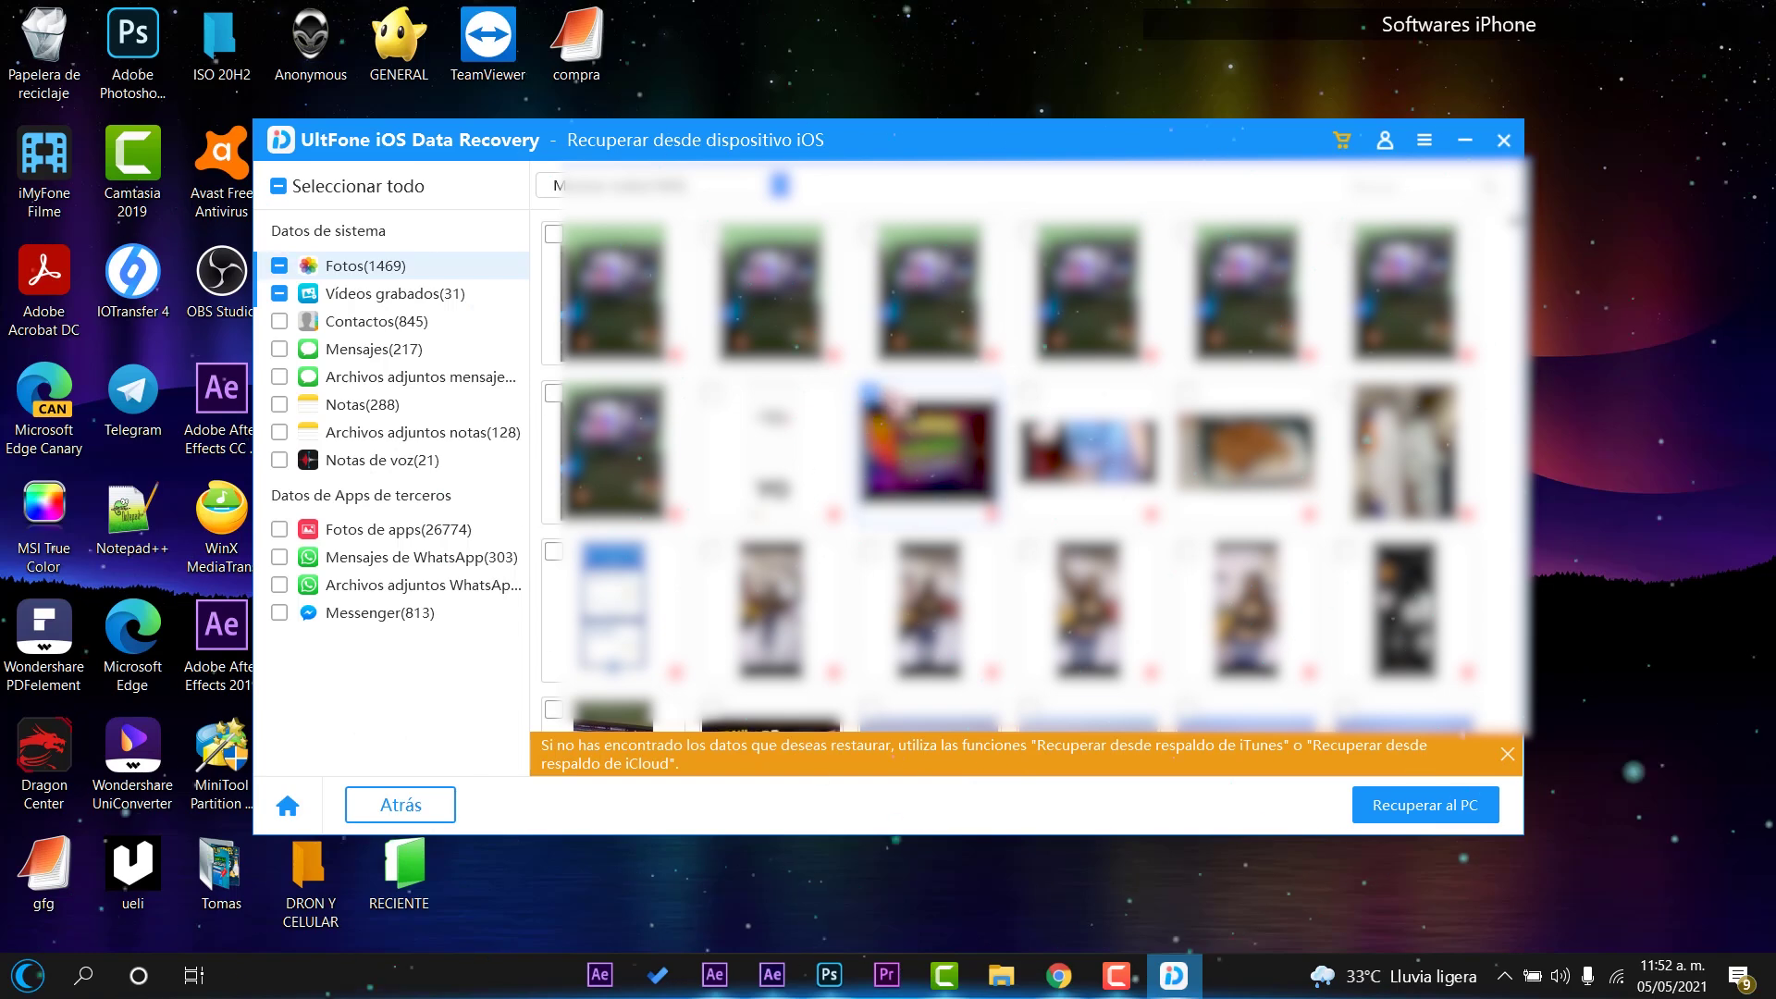
{"action": "scroll", "coordinate": [995, 499], "scroll_direction": "up", "scroll_amount": 3}
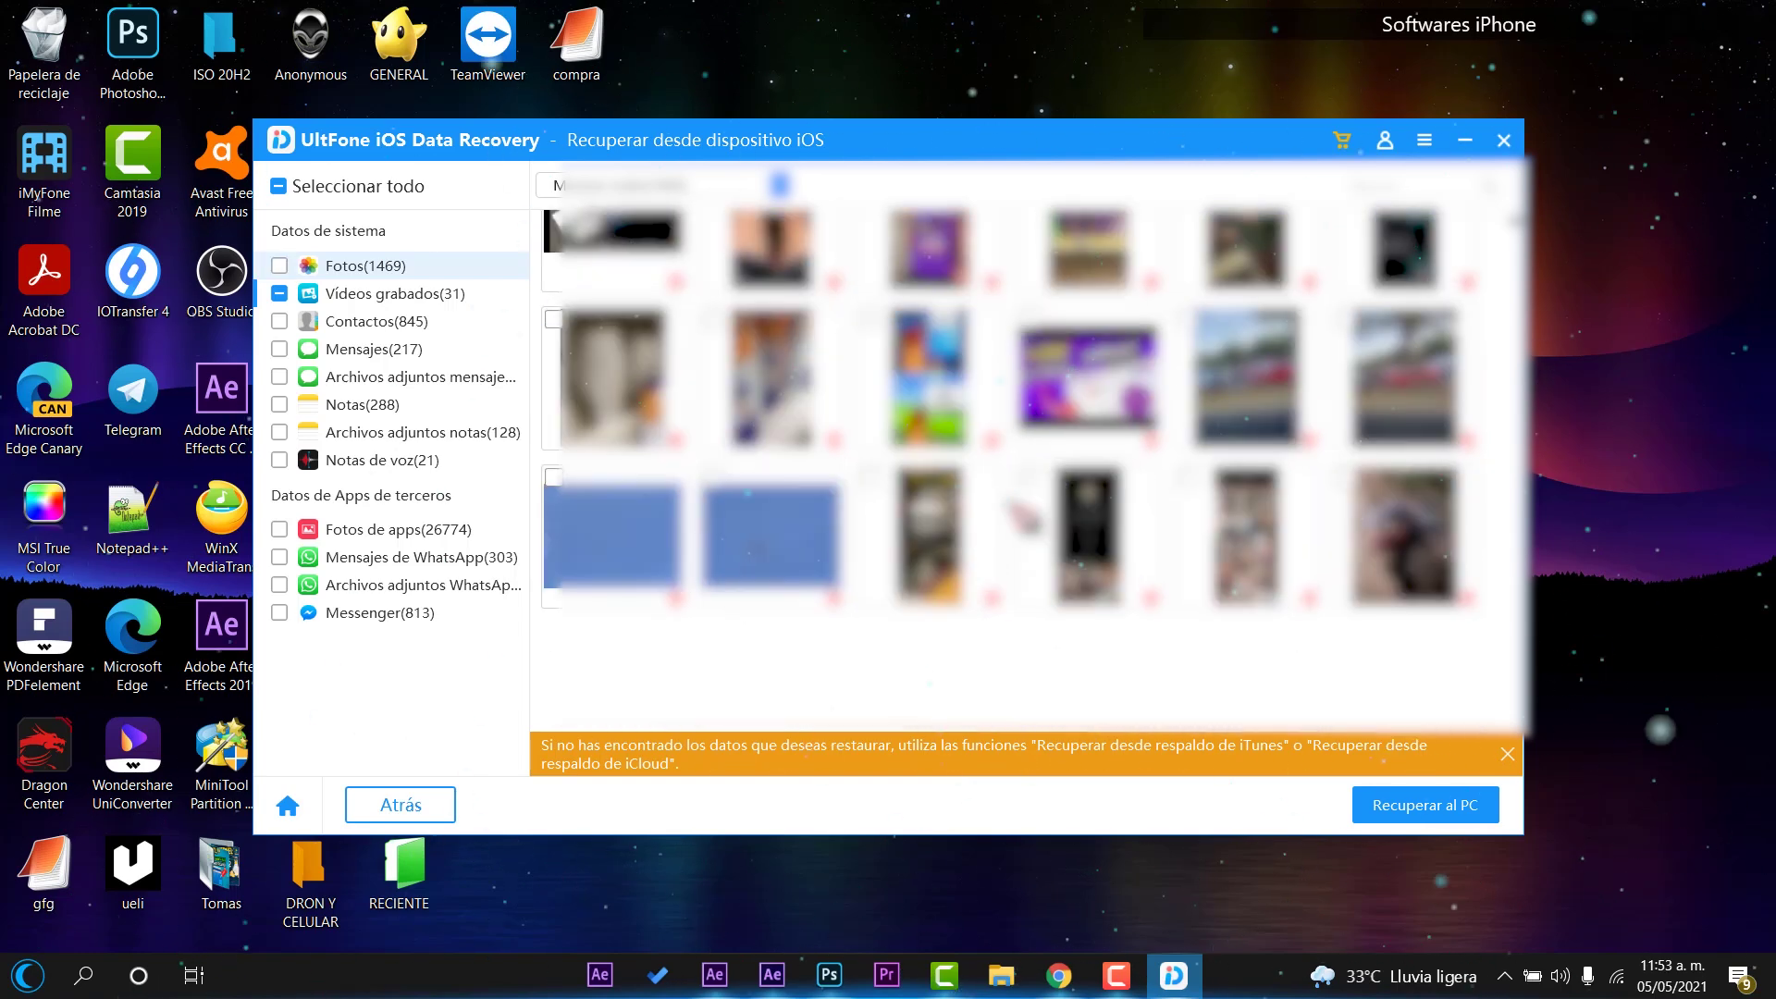
{"action": "left_click", "coordinate": [1028, 321]}
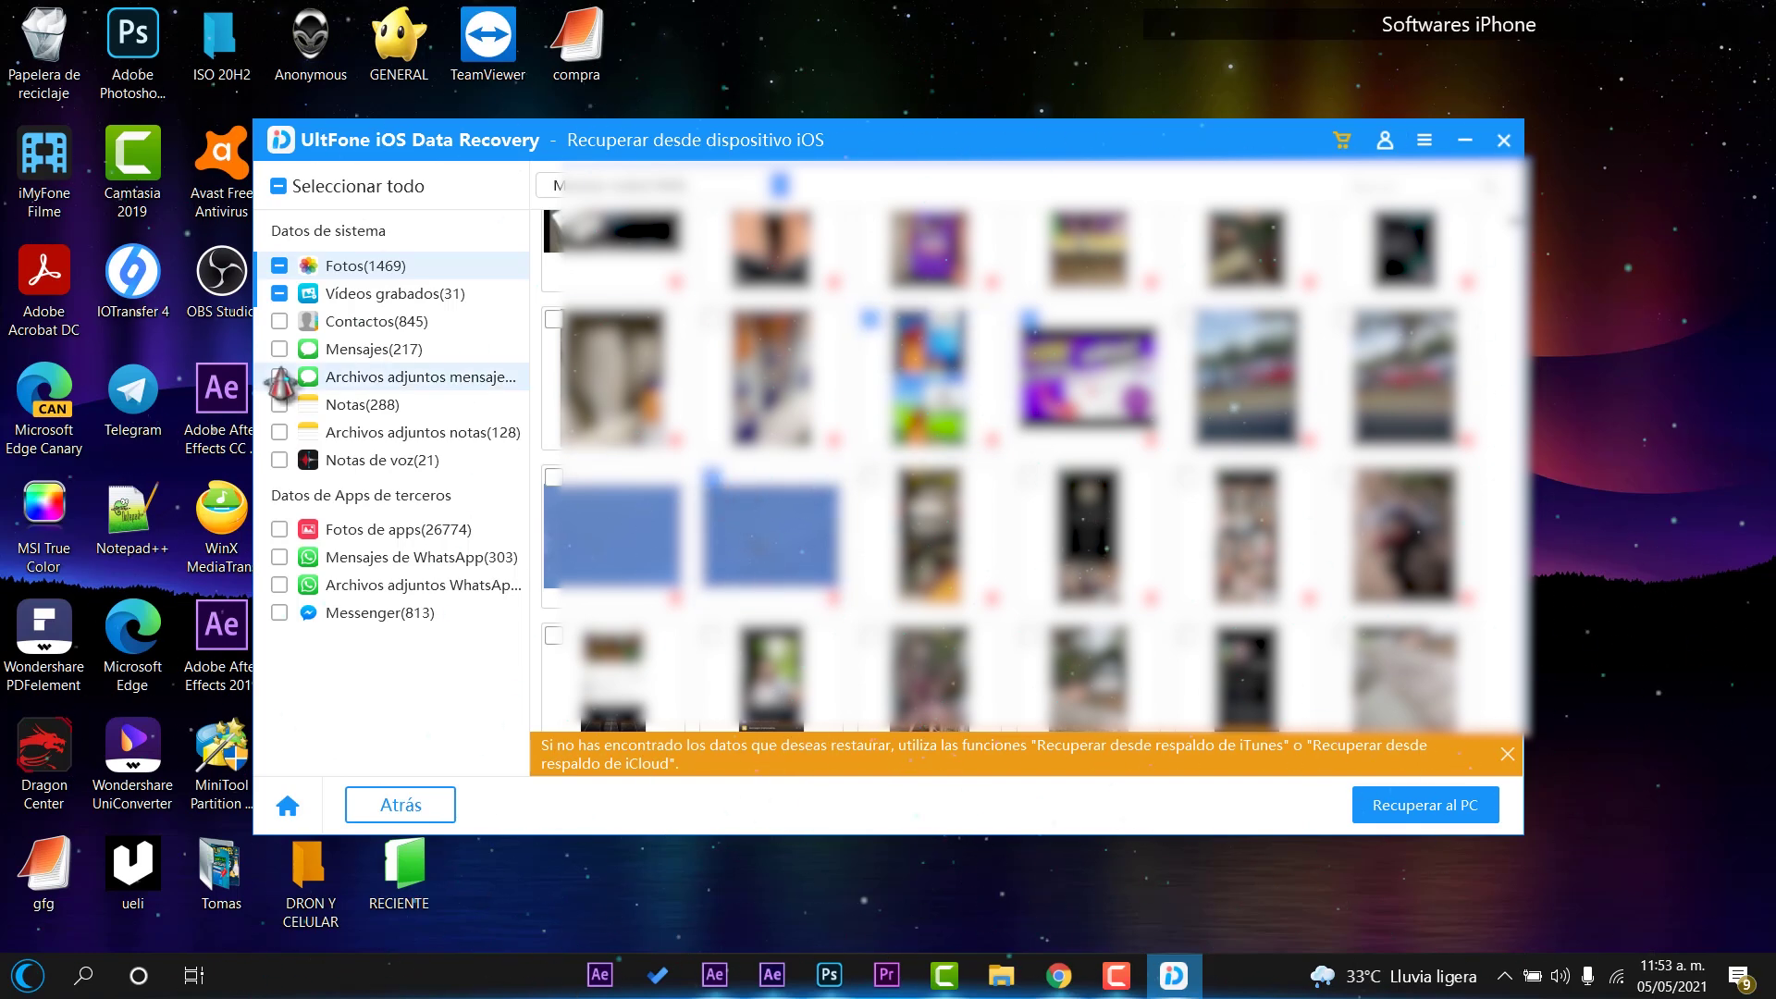
{"action": "scroll", "coordinate": [1027, 472], "scroll_direction": "down", "scroll_amount": 3}
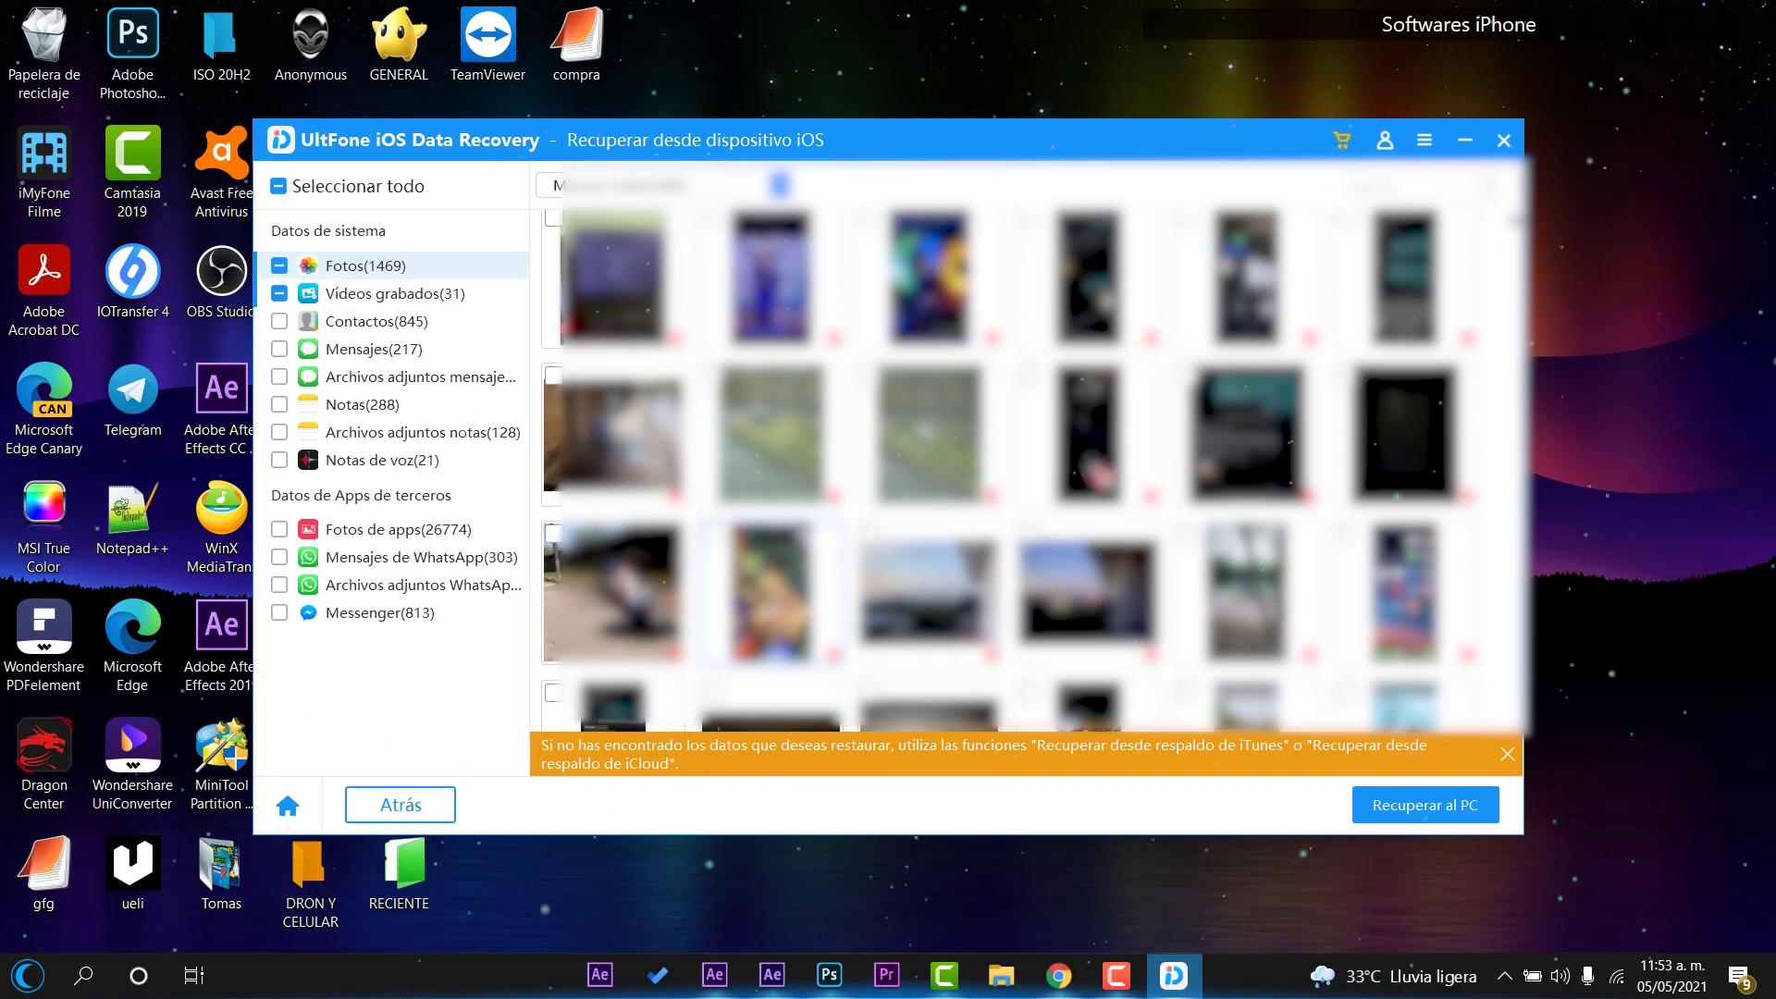
{"action": "scroll", "coordinate": [1027, 462], "scroll_direction": "down", "scroll_amount": 4}
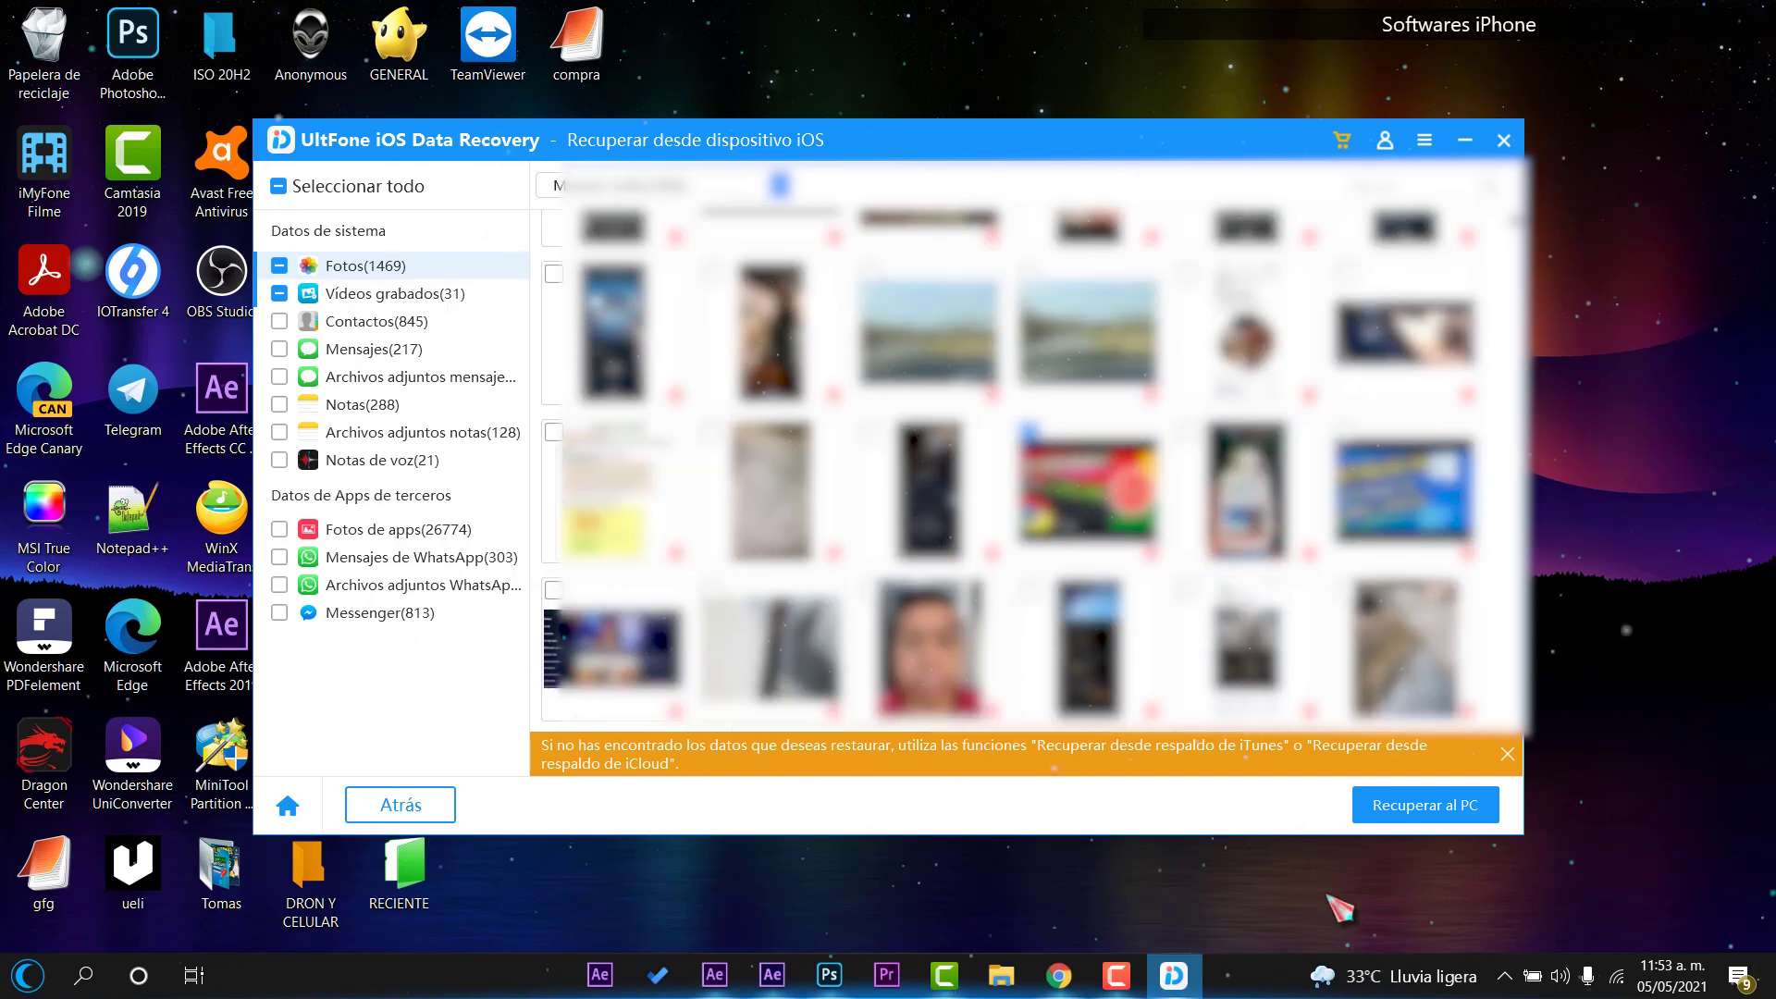
Step: Recover the marked photos and videos to the PC, saving them in the Escritorio location
{"action": "left_click", "coordinate": [1425, 805]}
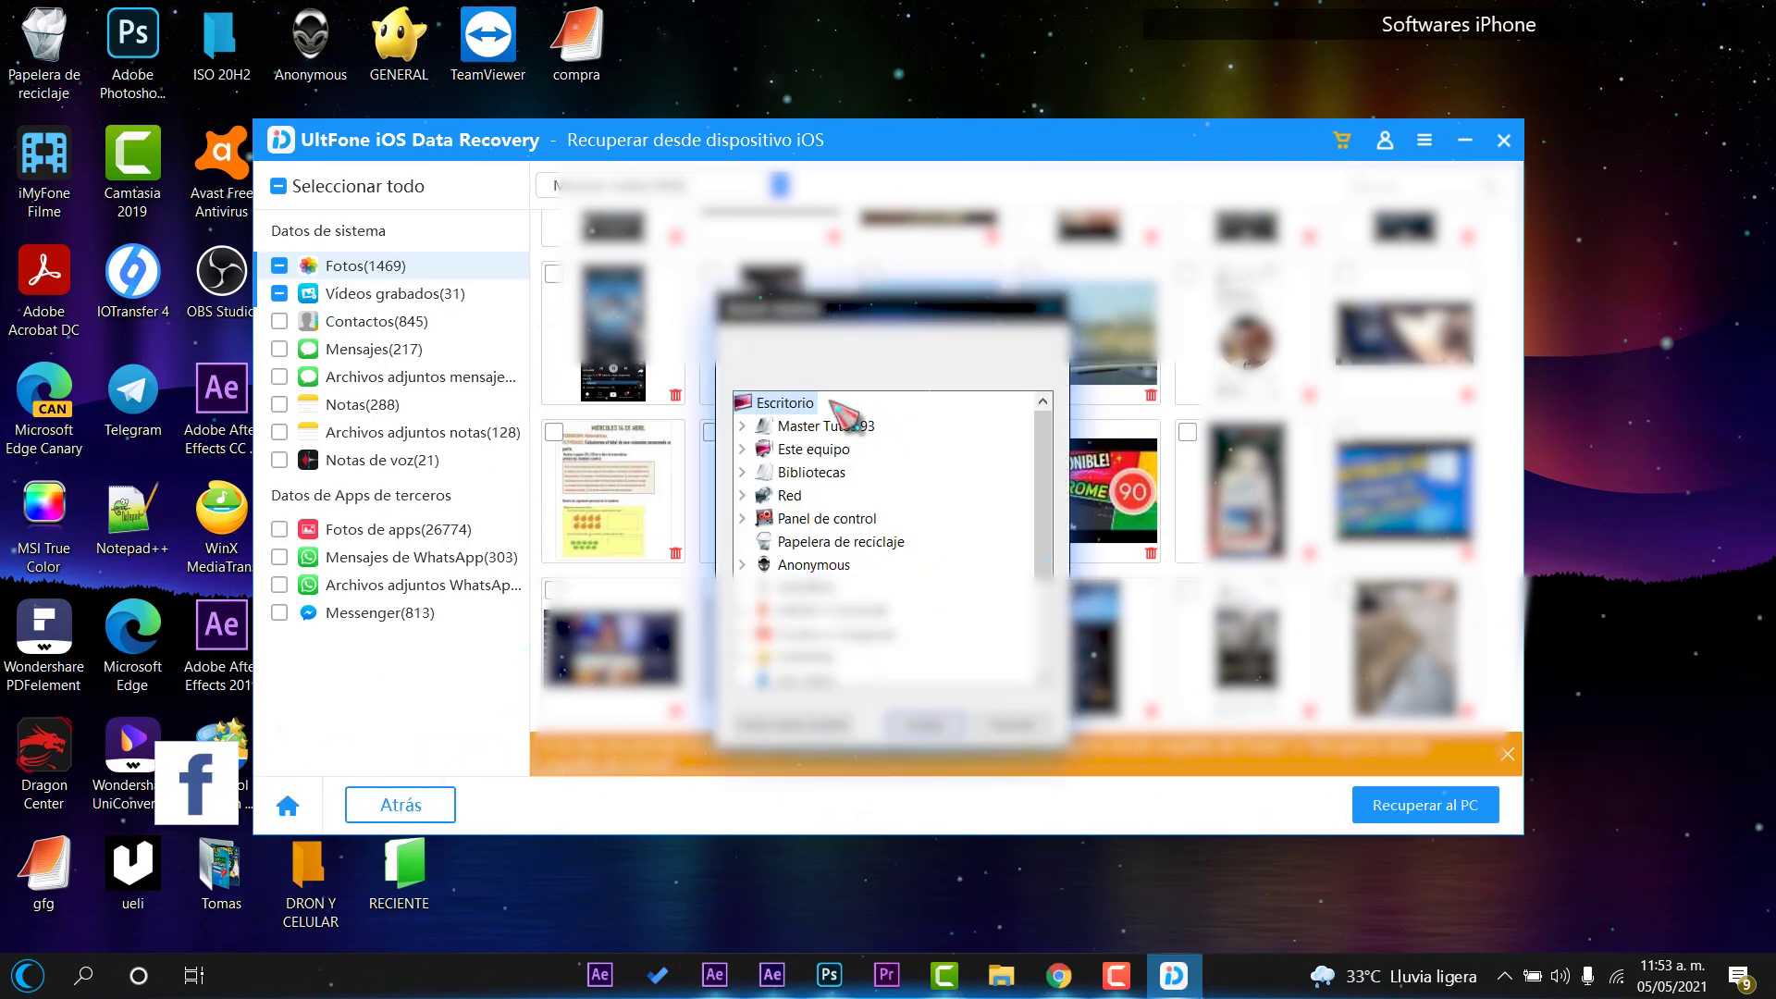
{"action": "left_click", "coordinate": [930, 726]}
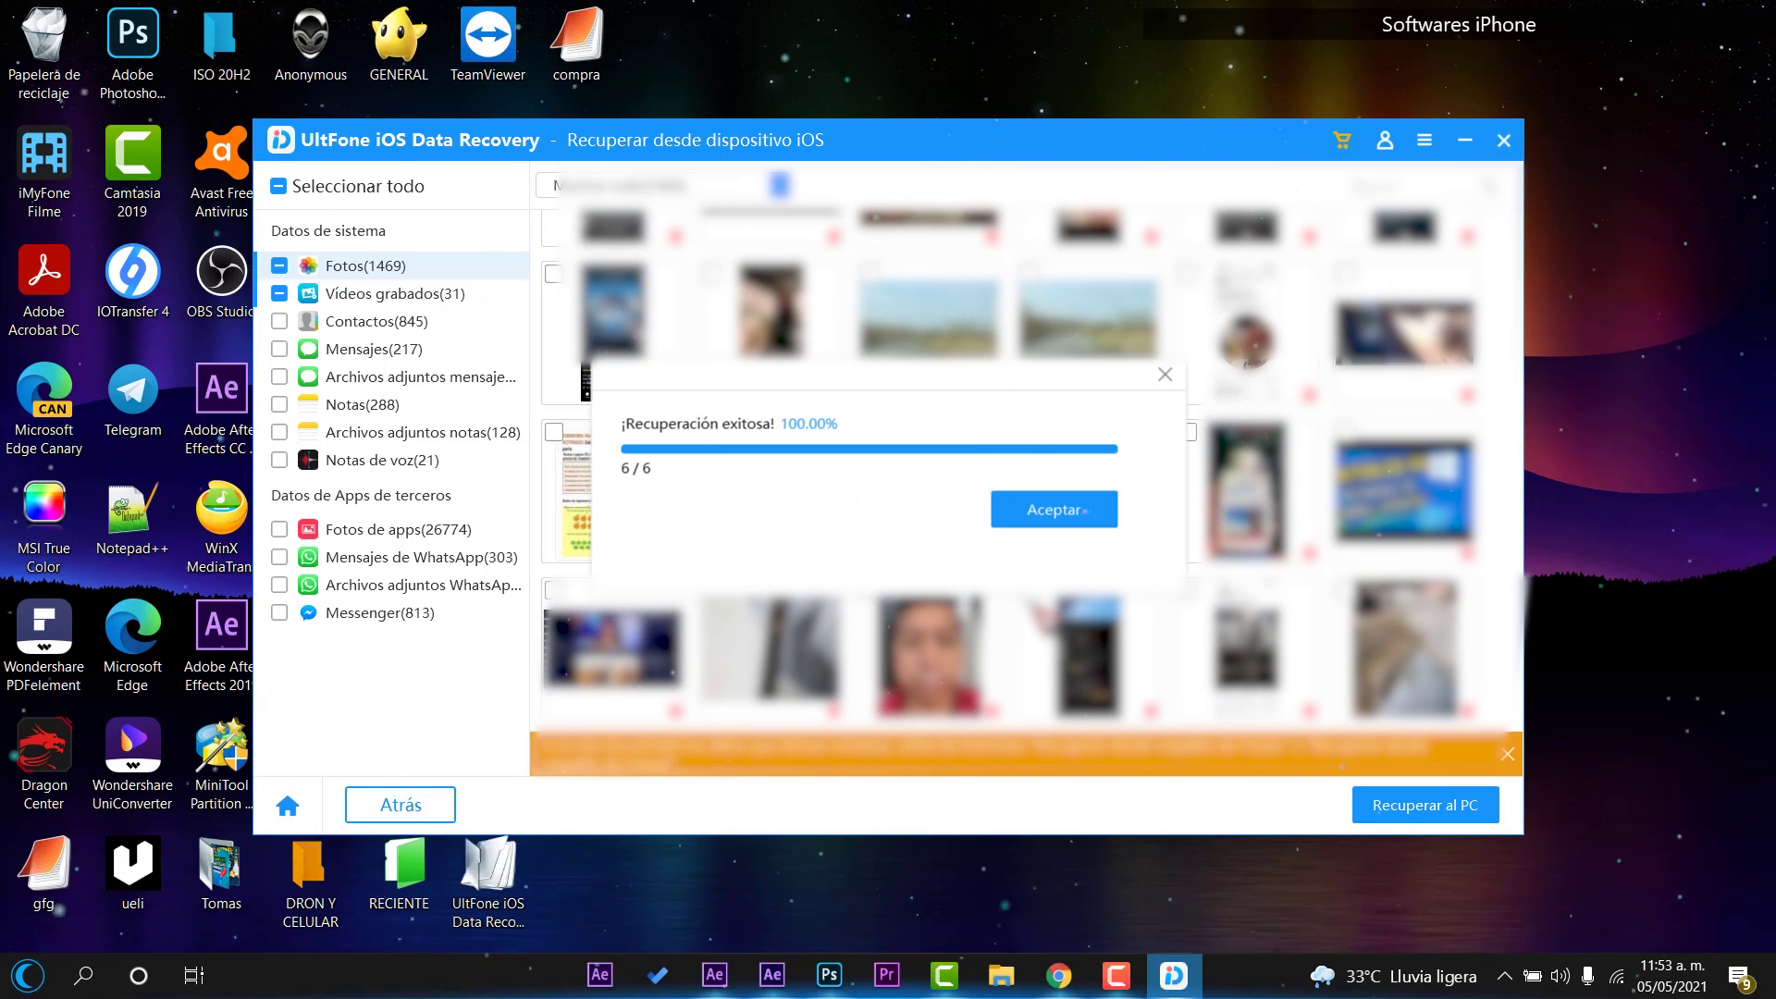
{"action": "left_click", "coordinate": [1053, 510]}
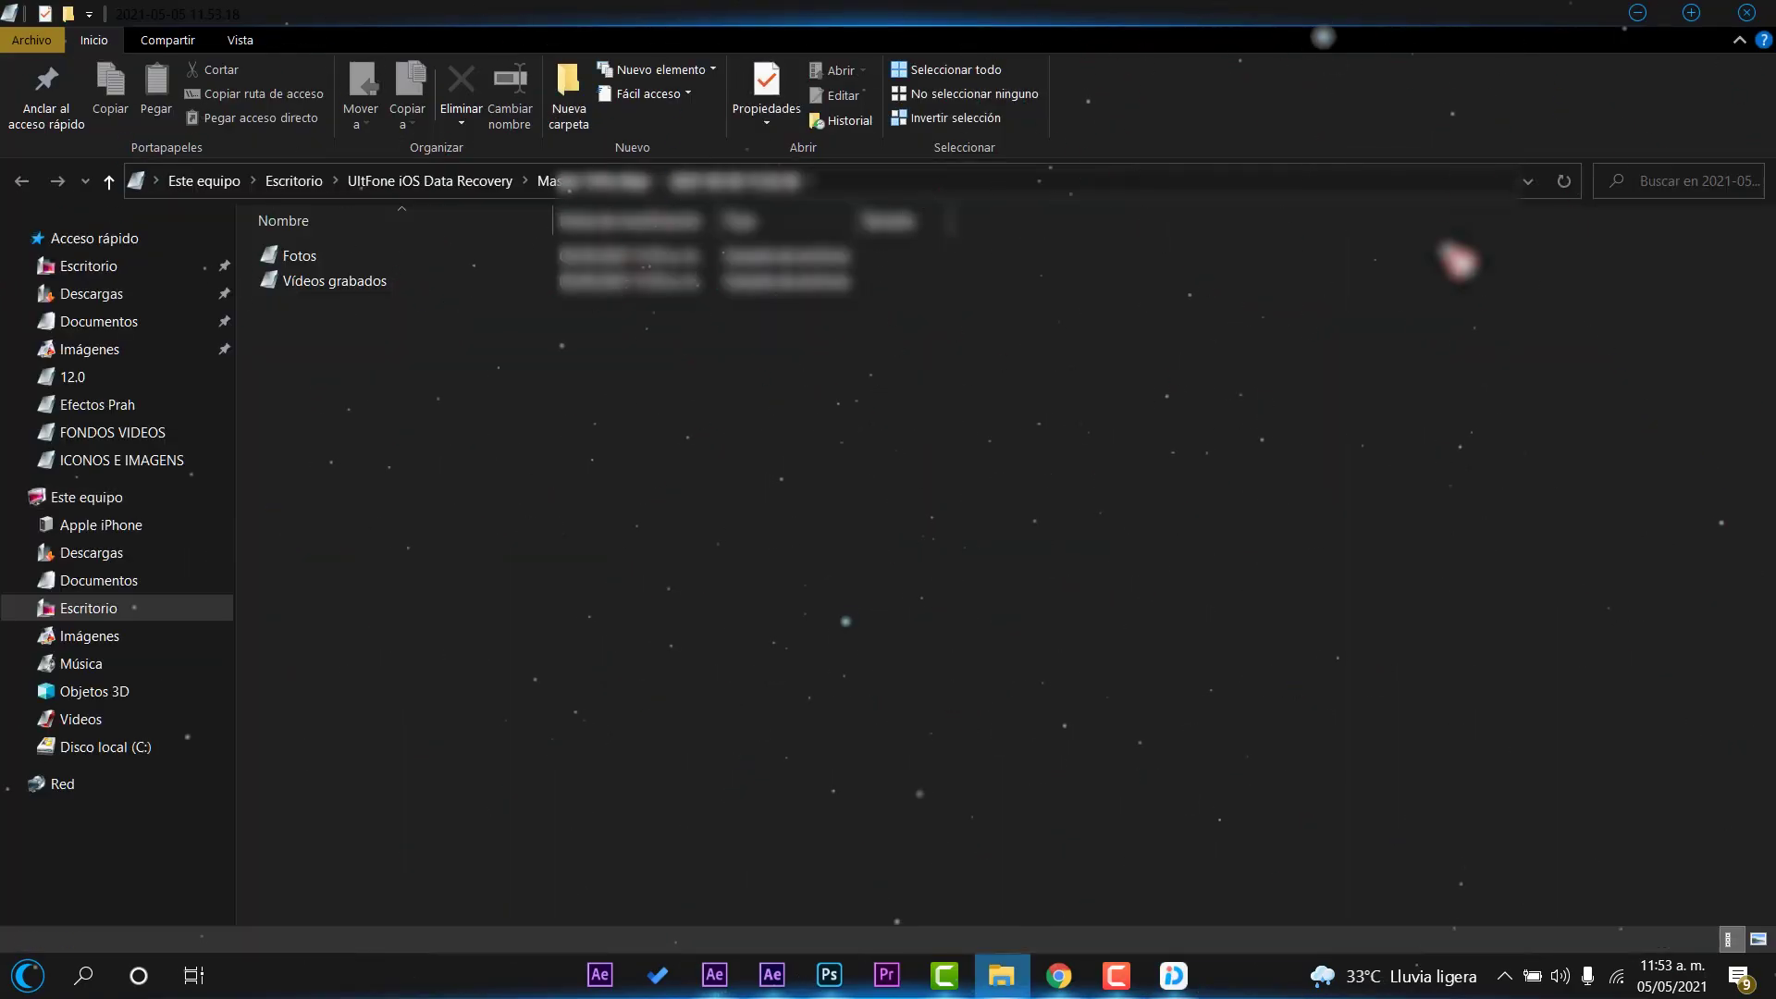
Step: Check the recovered files in the Fotos and Vídeos grabados folders, and minimize the File Explorer window
{"action": "double_click", "coordinate": [329, 260]}
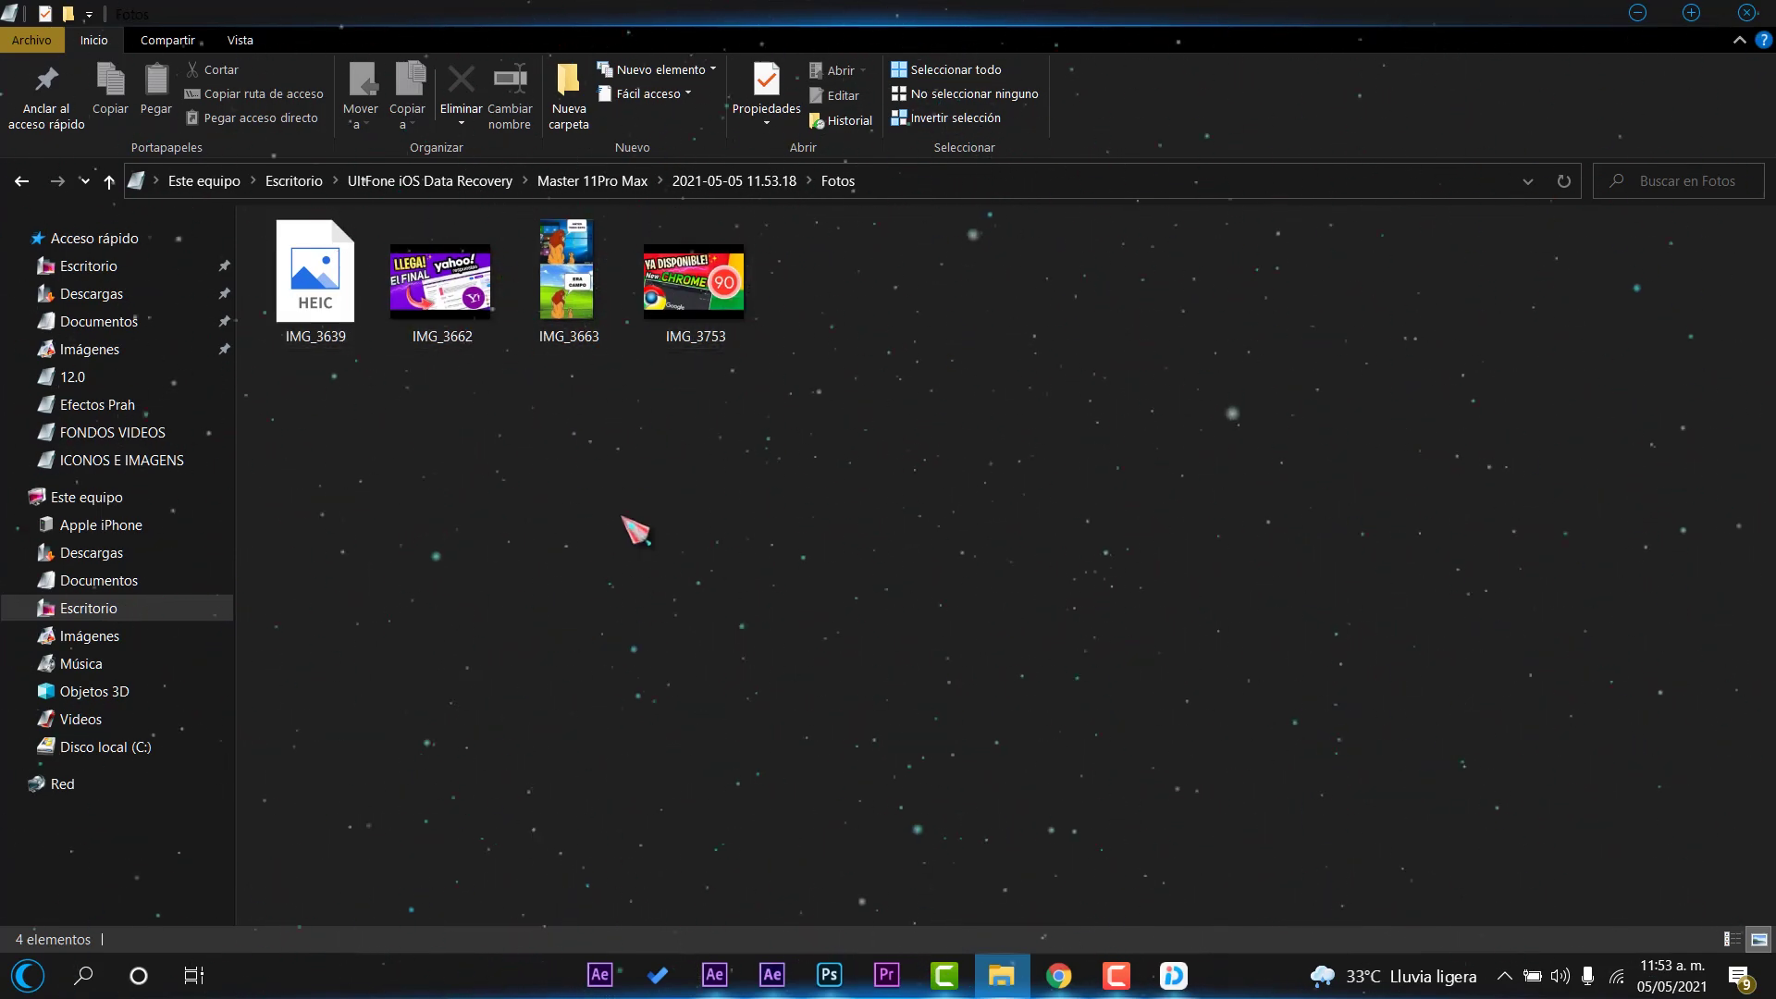
{"action": "key", "text": "alt+Left"}
{"action": "double_click", "coordinate": [365, 283]}
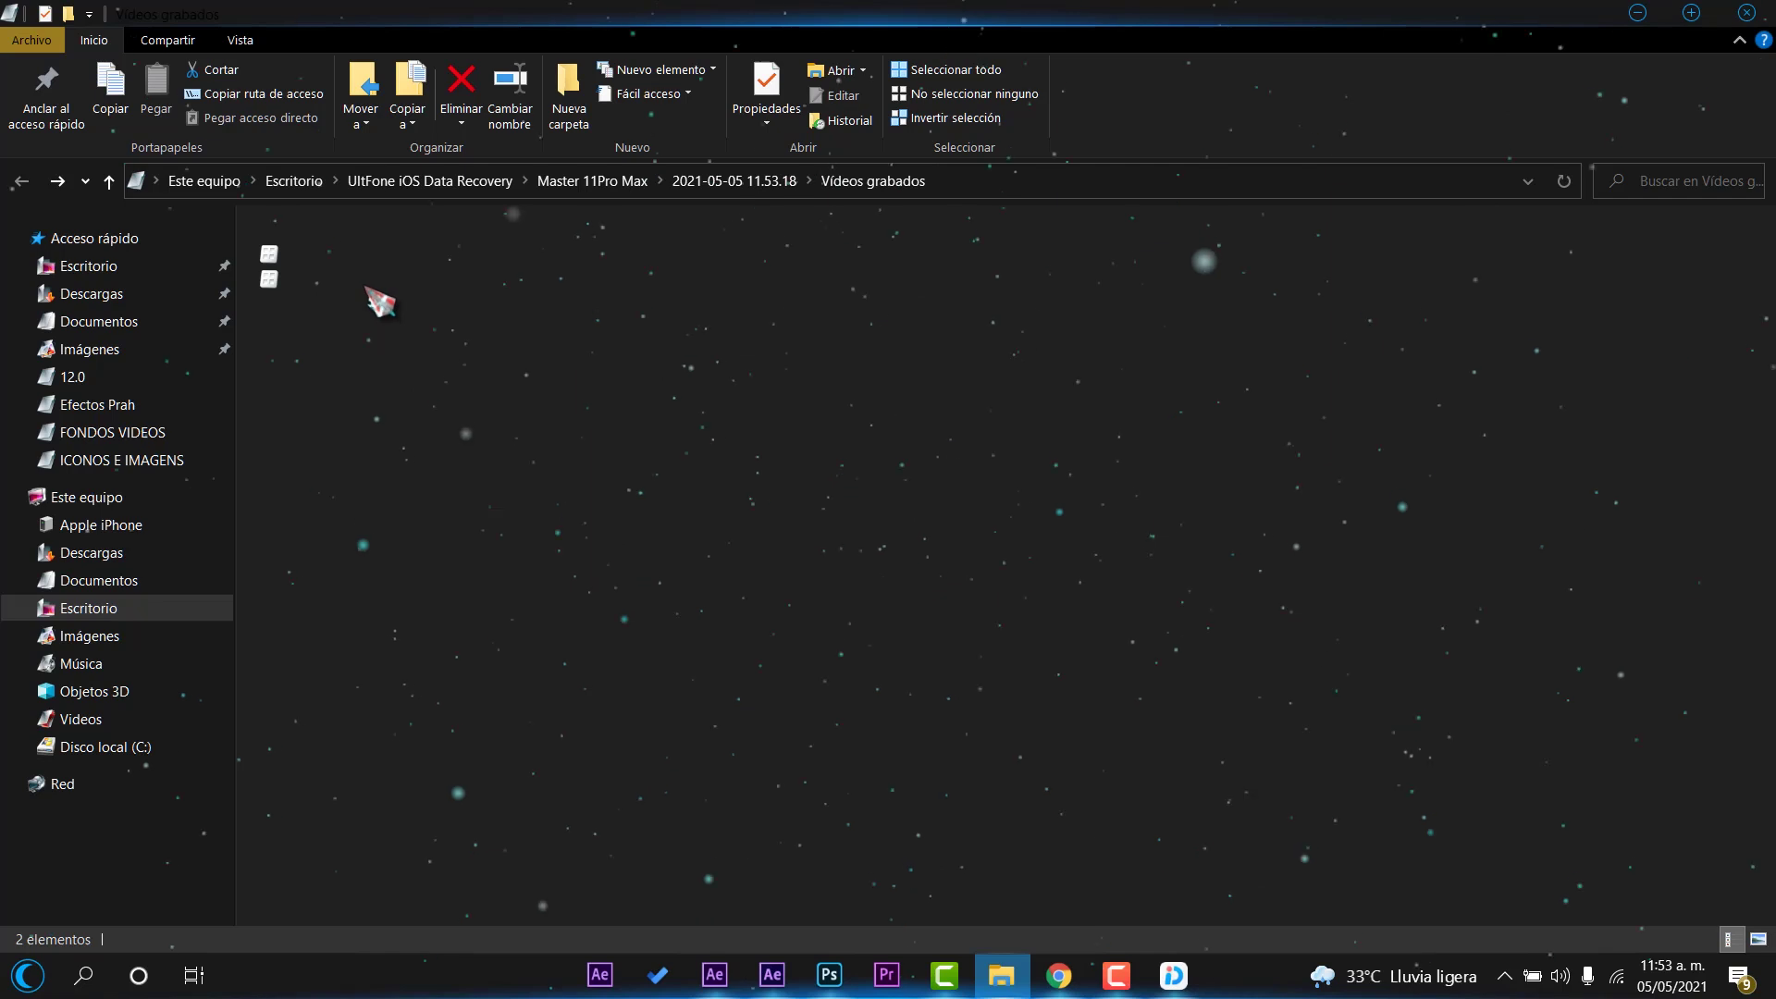
{"action": "left_click", "coordinate": [366, 305]}
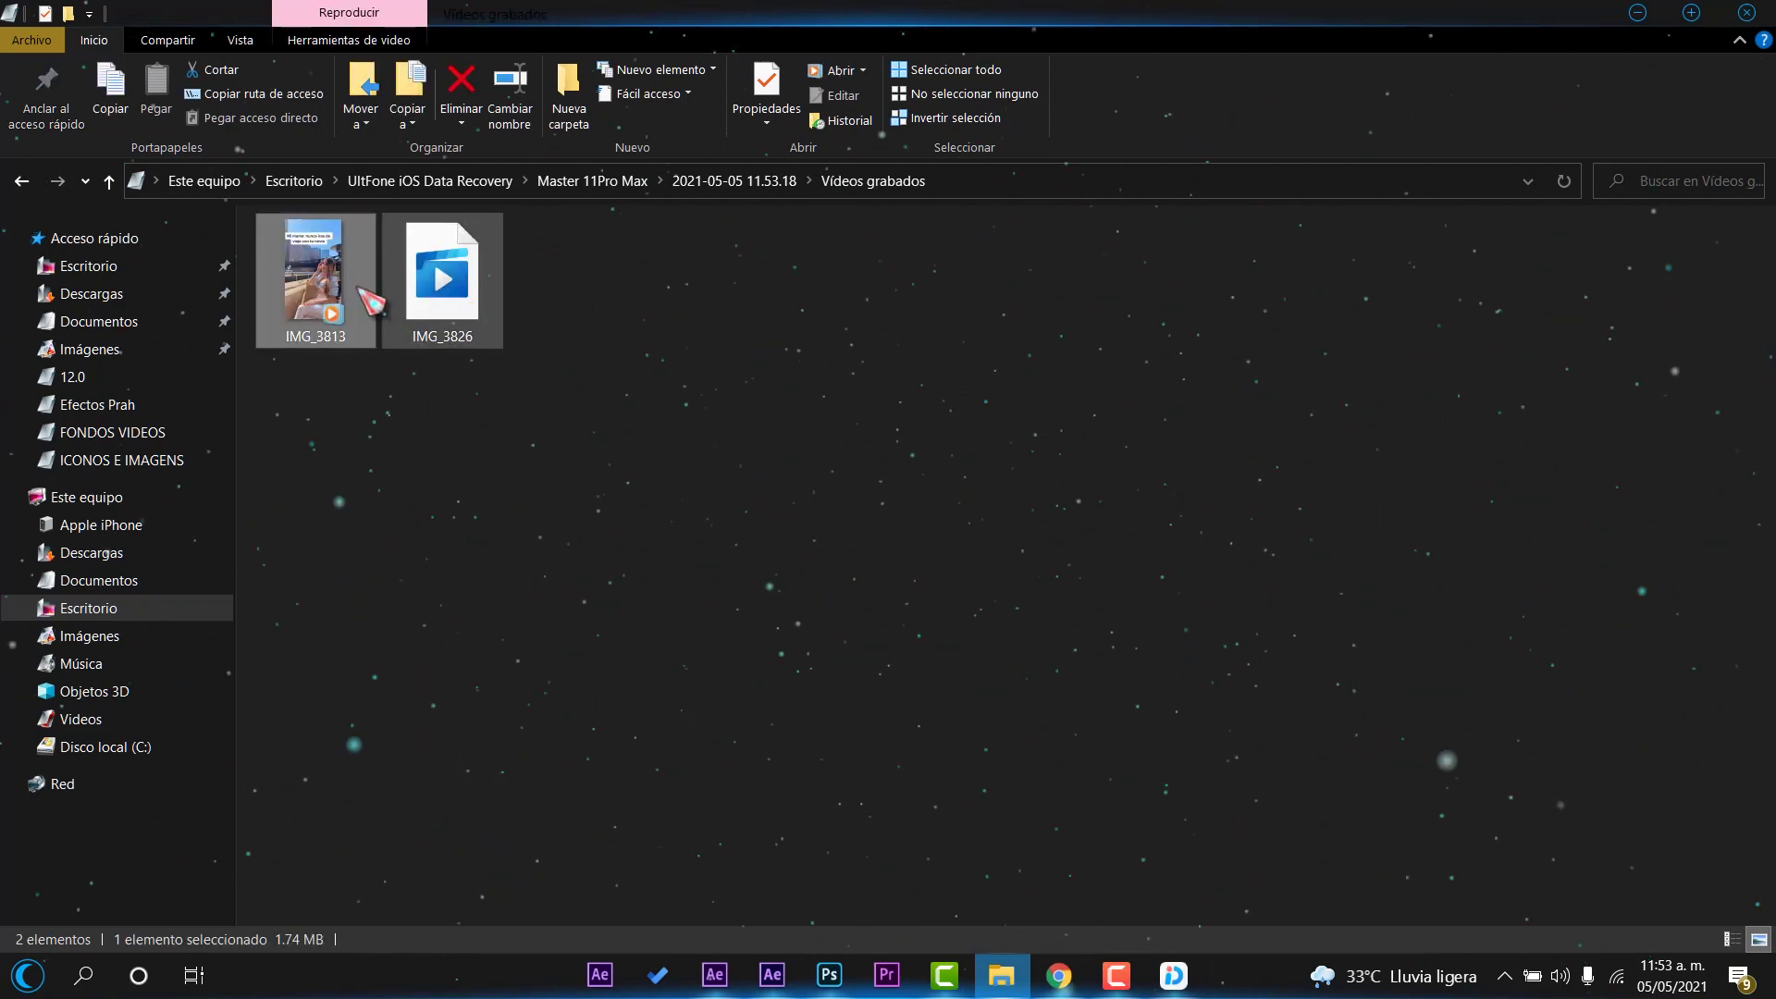
{"action": "left_click", "coordinate": [1637, 12]}
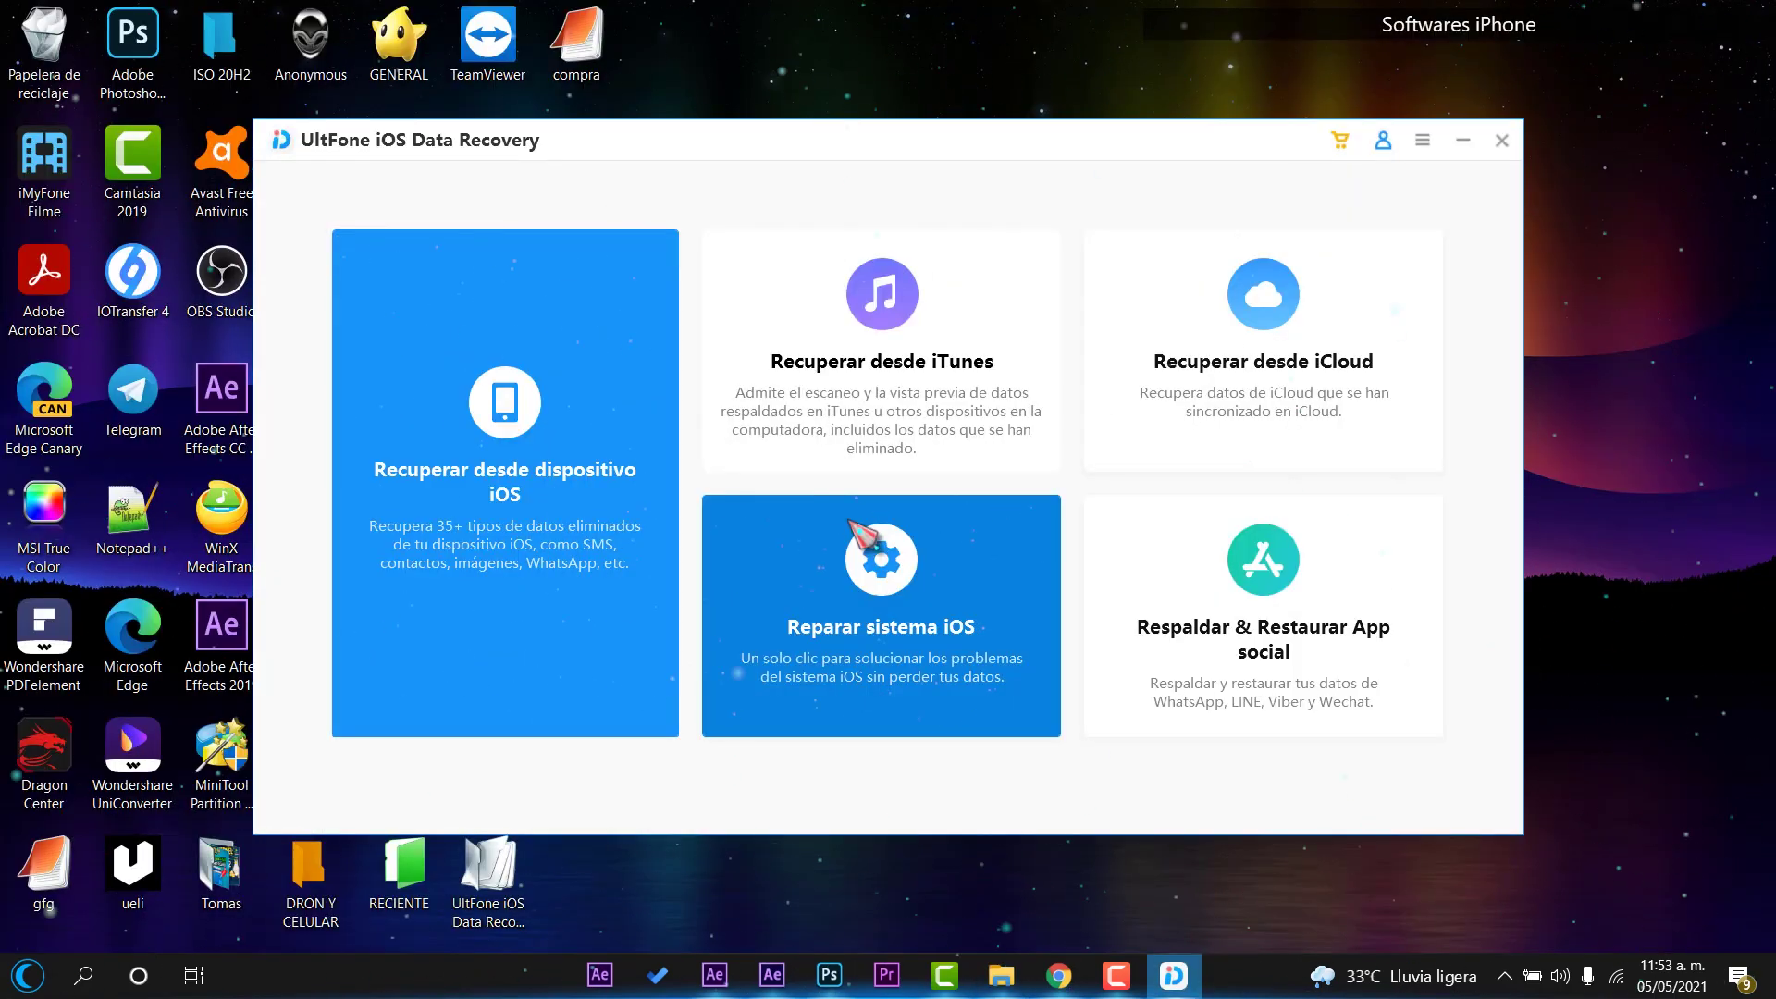
Step: Explore recovery from iTunes: choose the iPhone 6S (13.5) backup, view its recoverable data types, and return to the home screen
{"action": "left_click", "coordinate": [821, 403]}
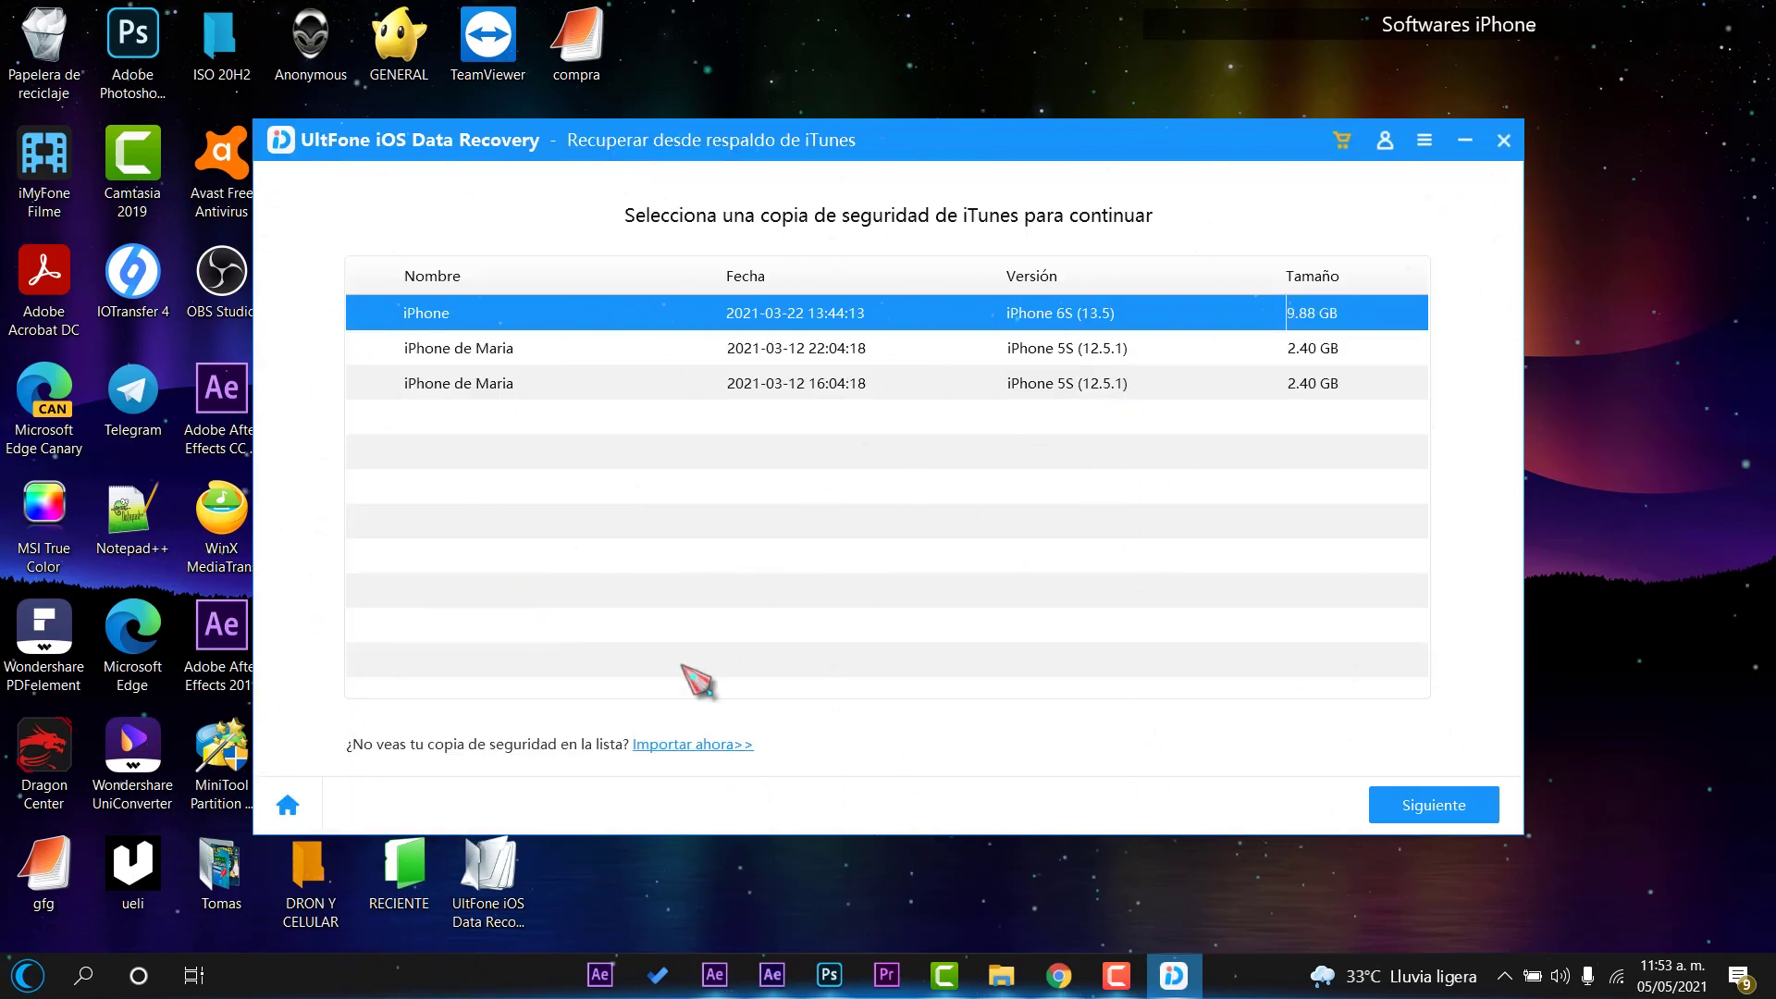
{"action": "left_click", "coordinate": [527, 349]}
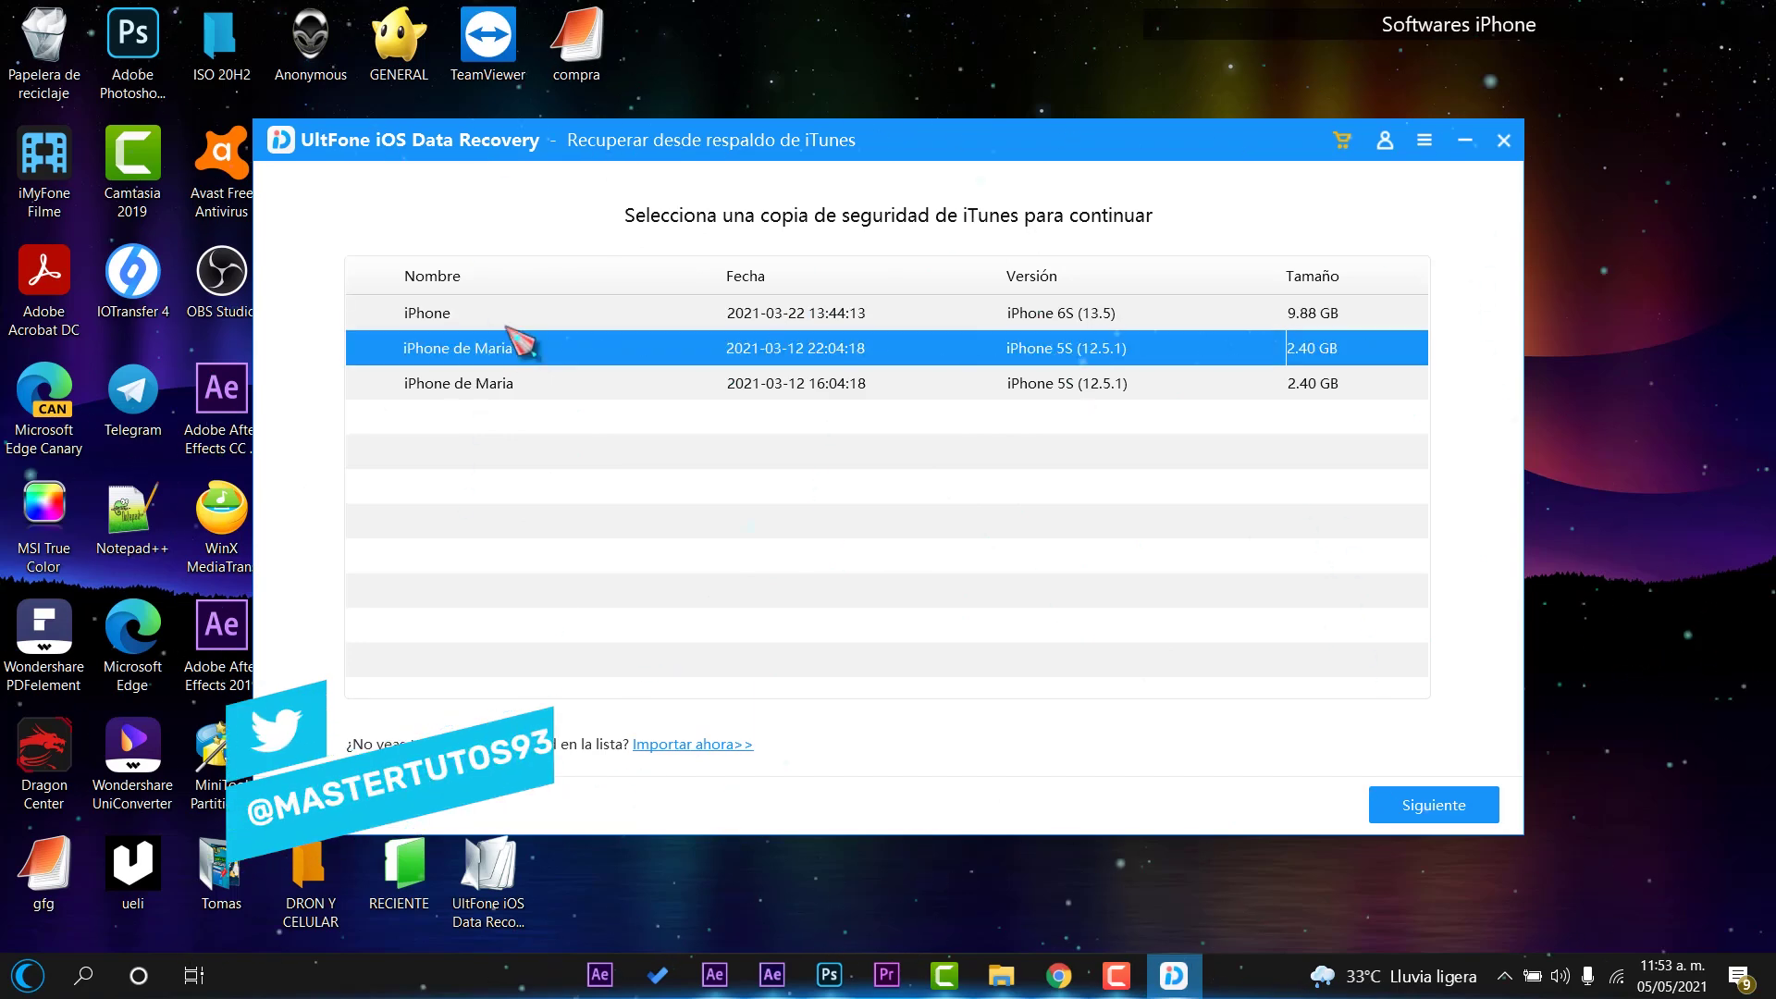
{"action": "left_click", "coordinate": [465, 318]}
{"action": "left_click", "coordinate": [1431, 814]}
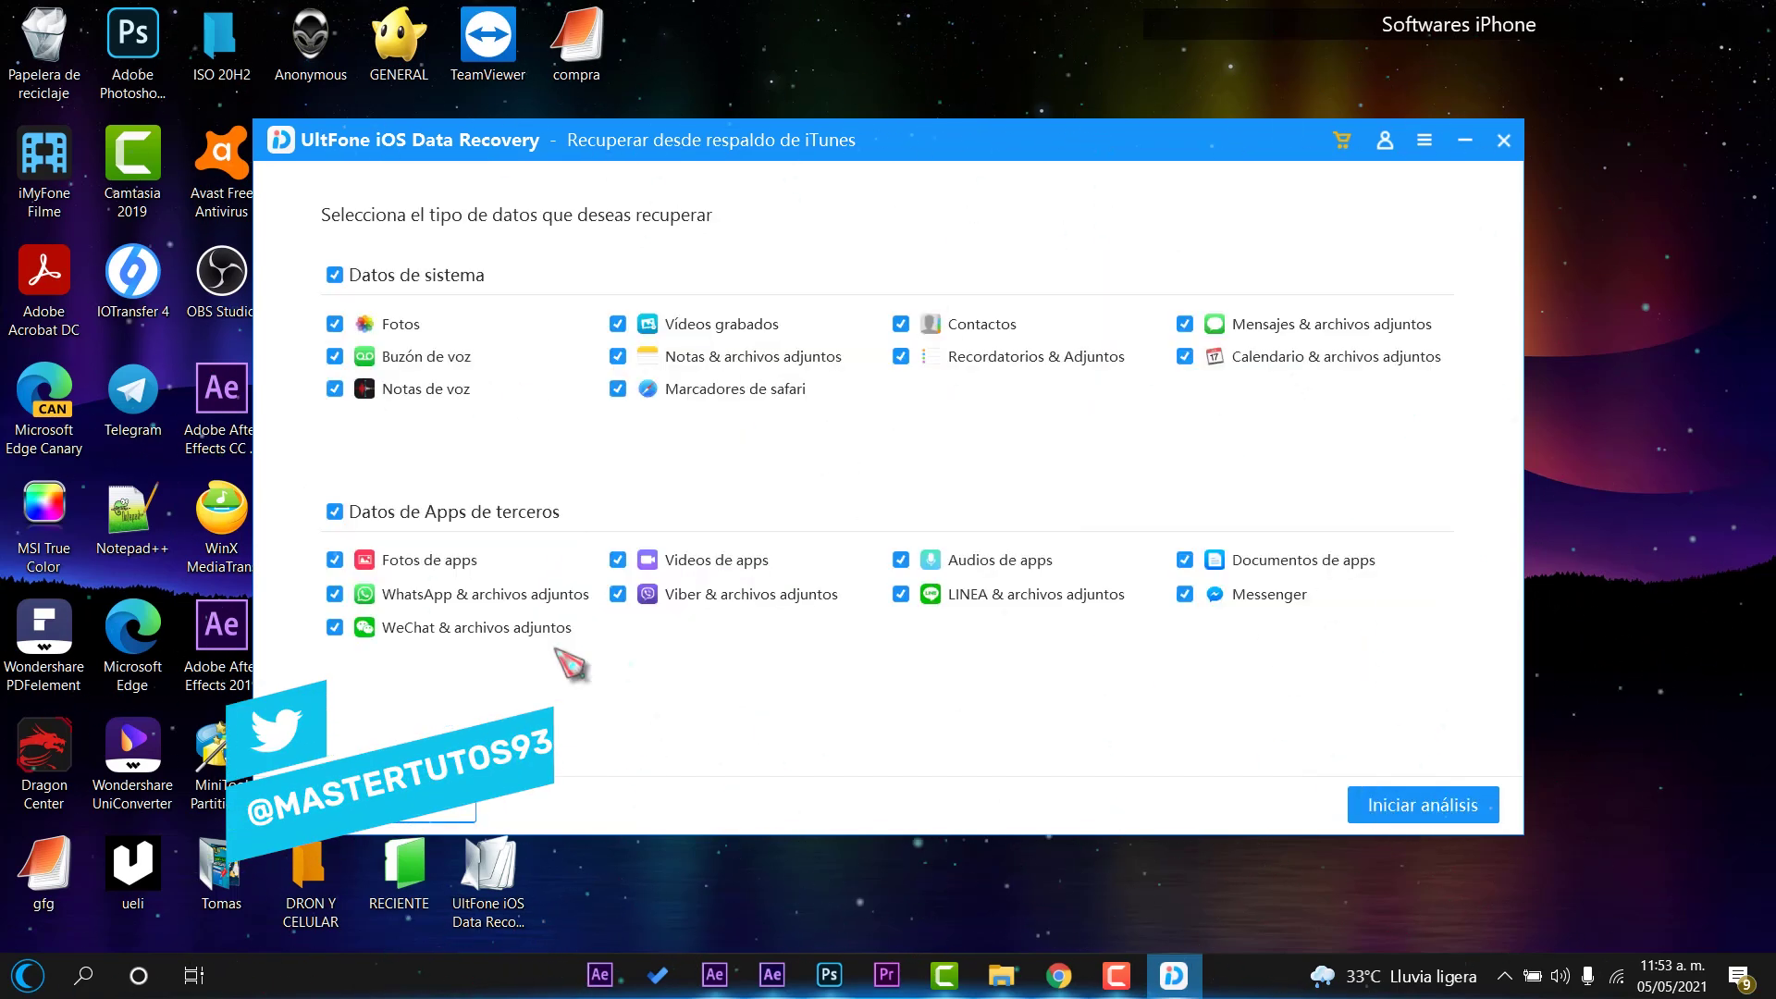
{"action": "left_click", "coordinate": [294, 813]}
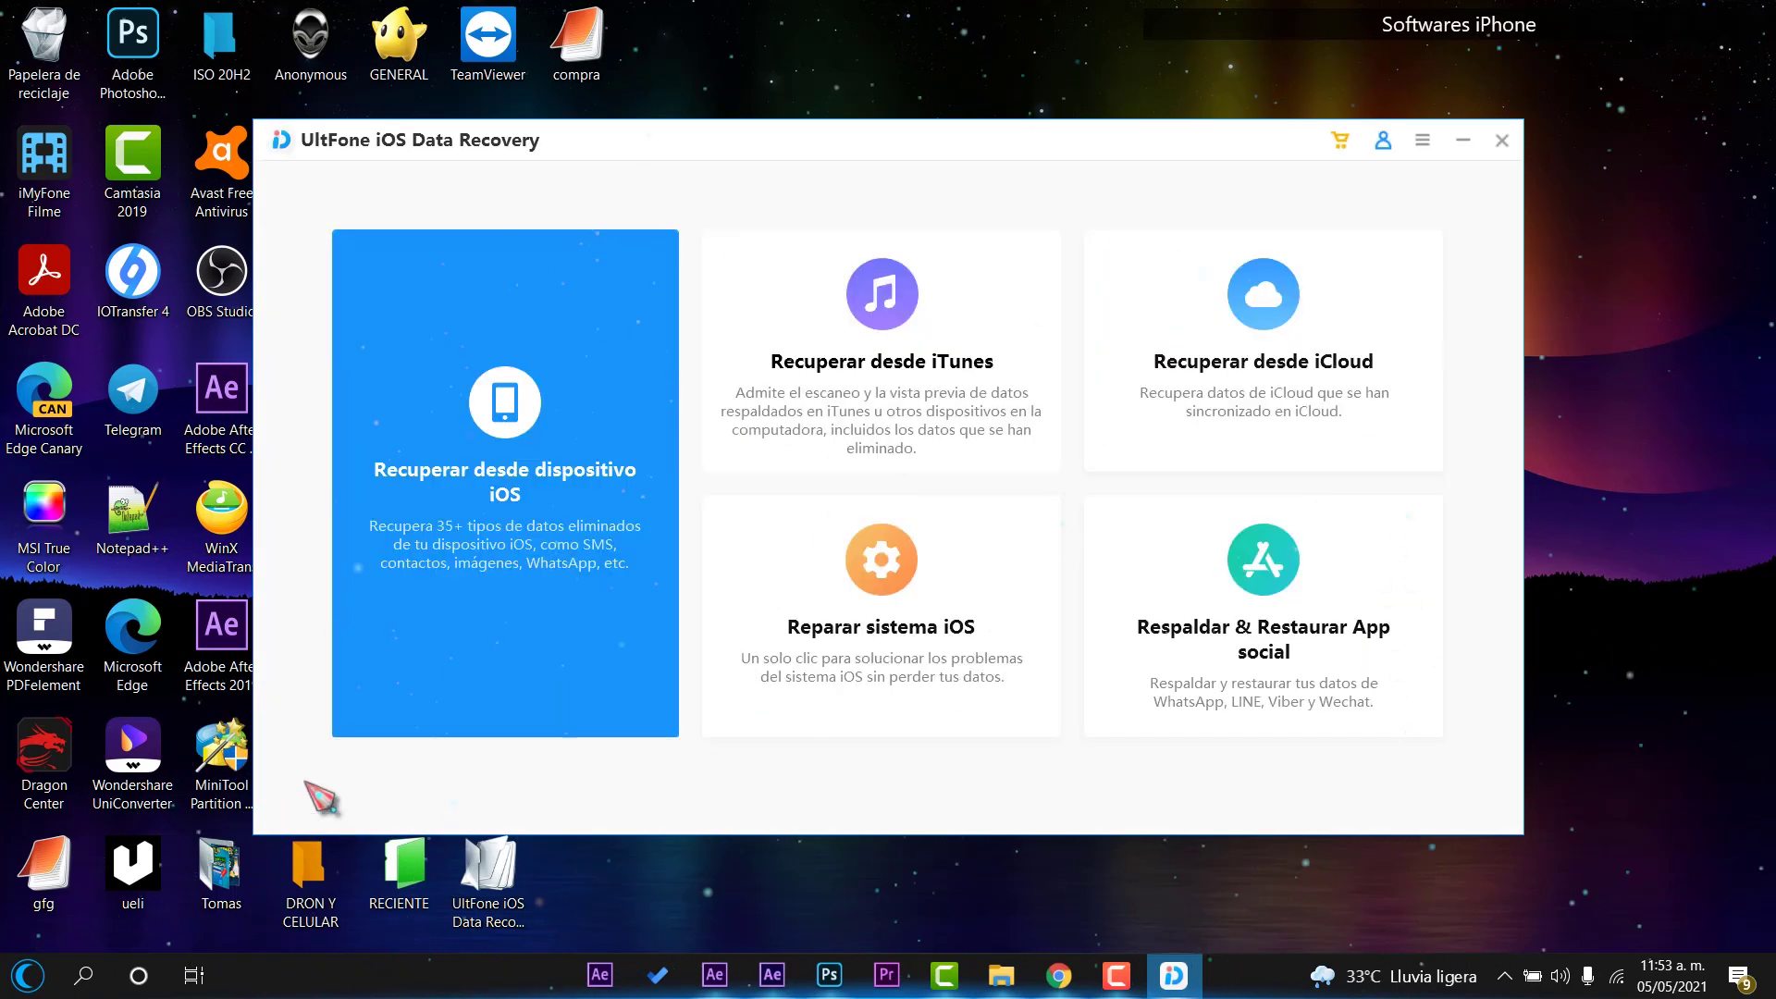
Step: View the iOS system repair page and the iCloud recovery sign-in page, returning to the home screen after each
{"action": "left_click", "coordinate": [846, 652]}
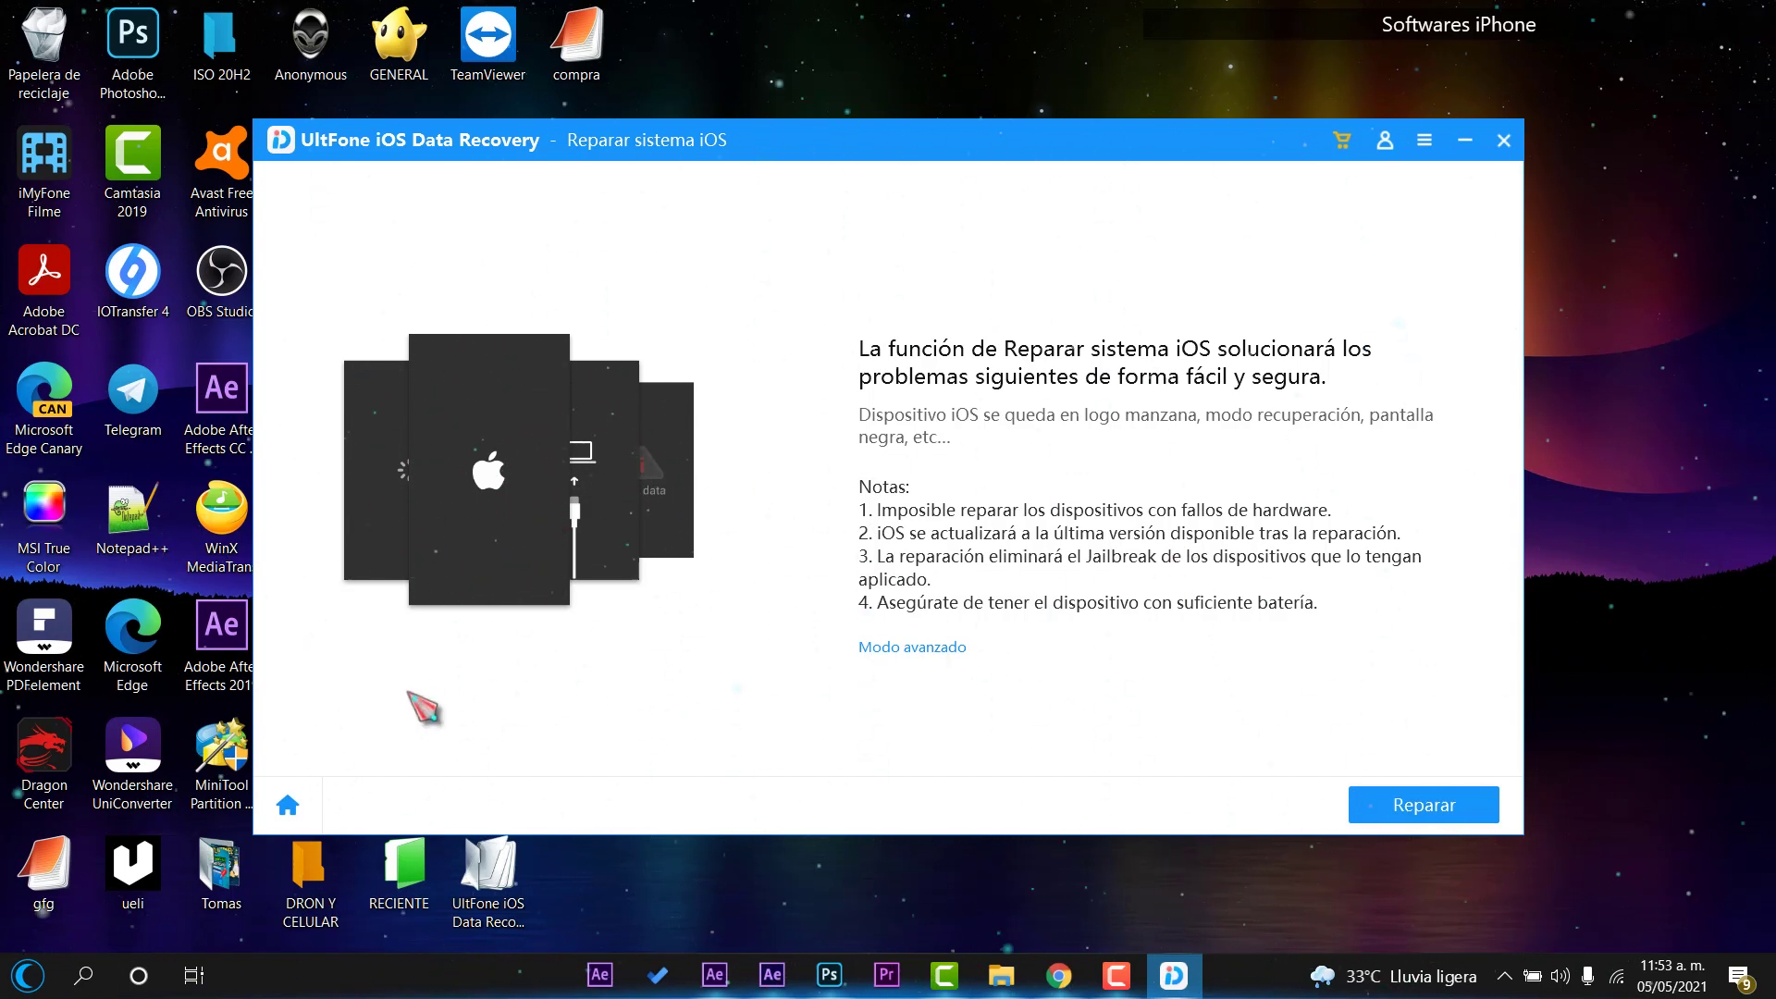
{"action": "left_click", "coordinate": [295, 798]}
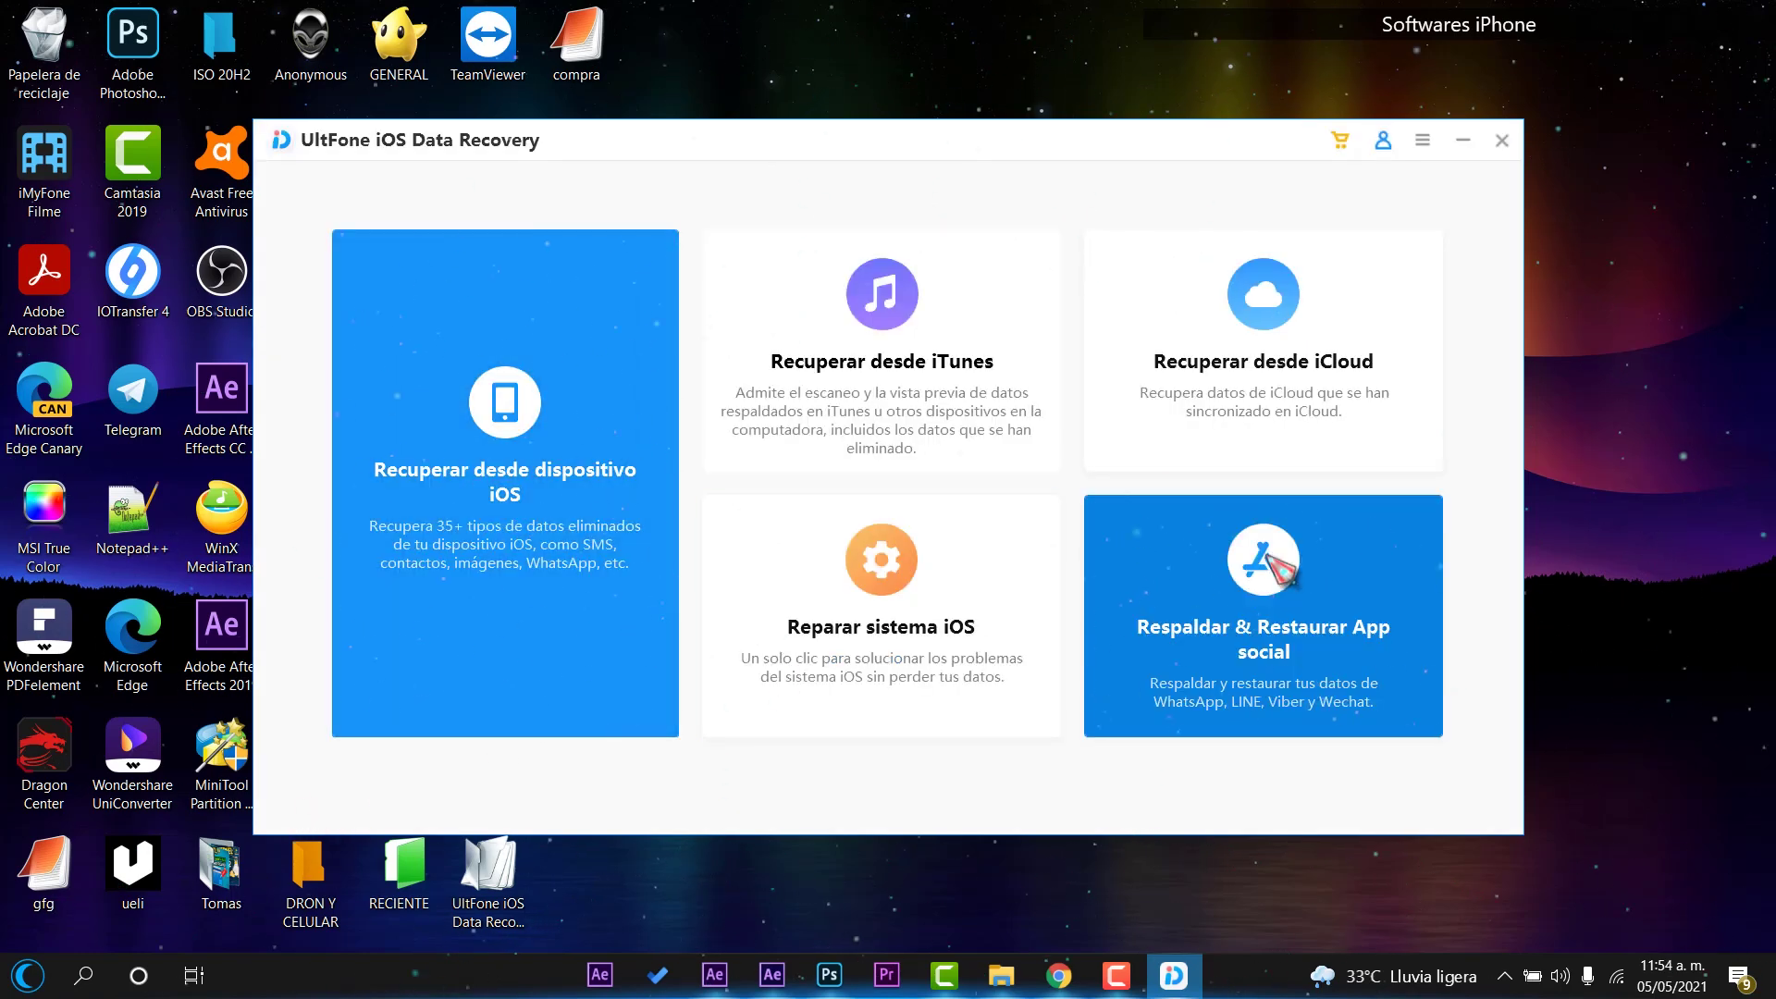
{"action": "left_click", "coordinate": [1283, 354]}
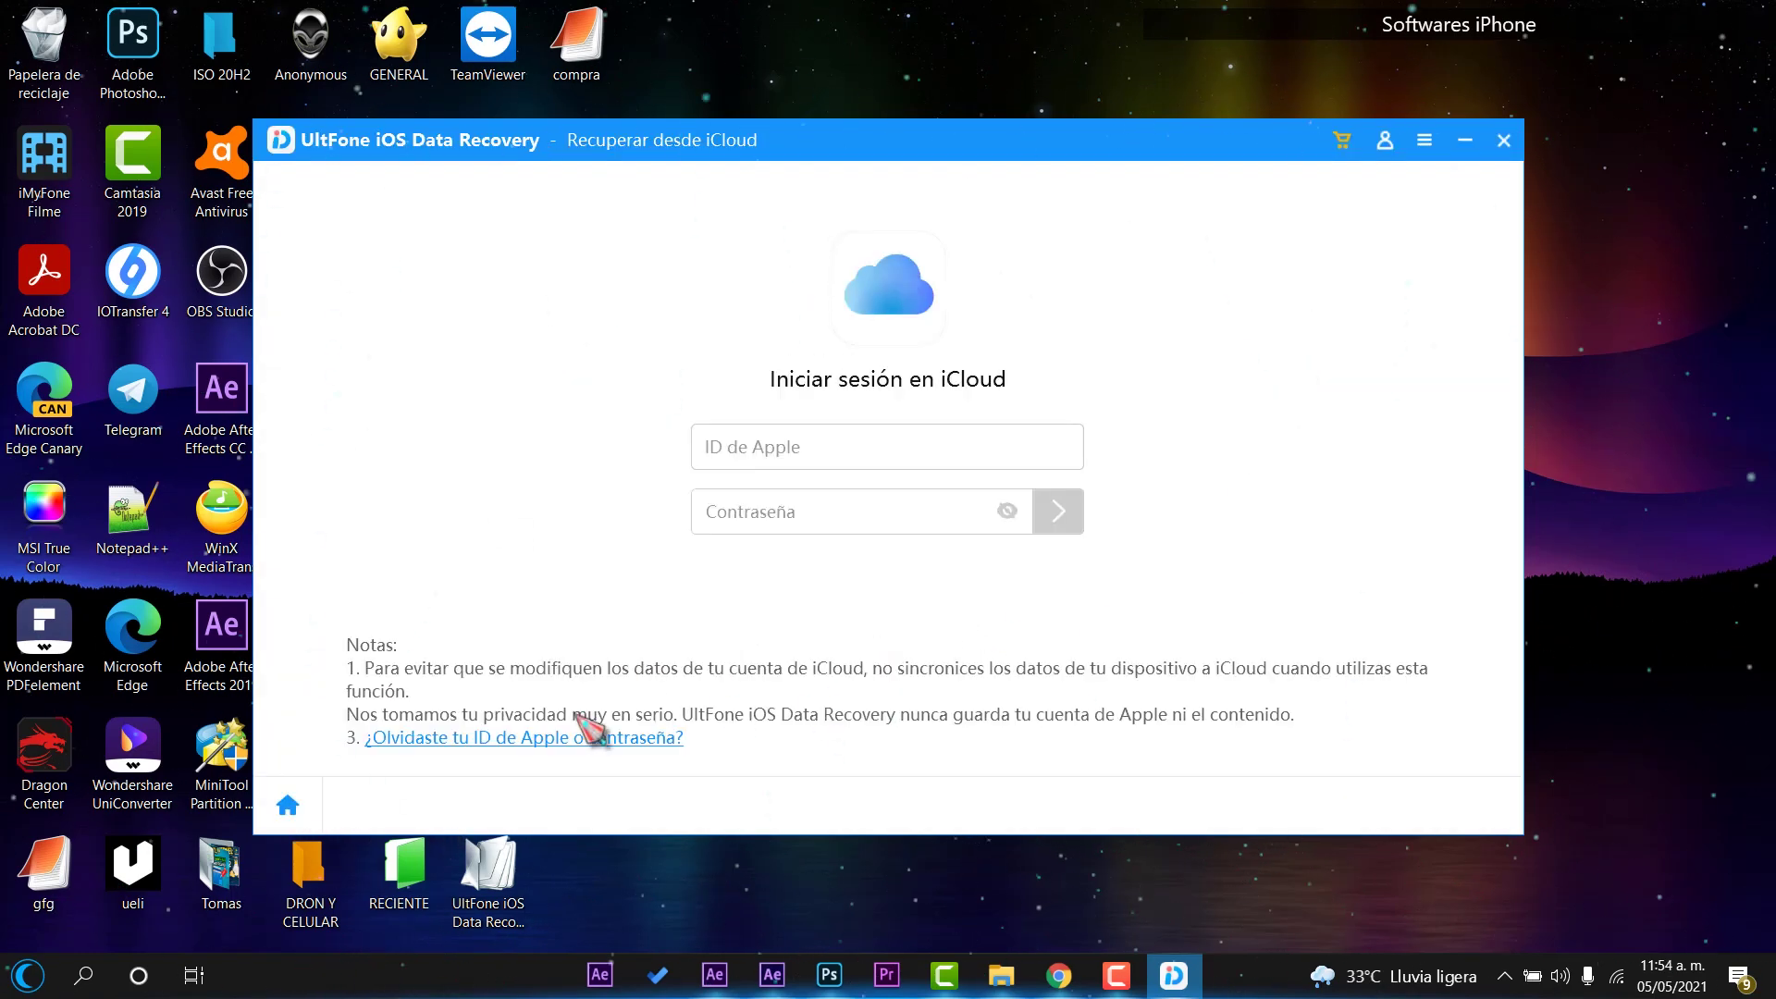
{"action": "left_click", "coordinate": [294, 804]}
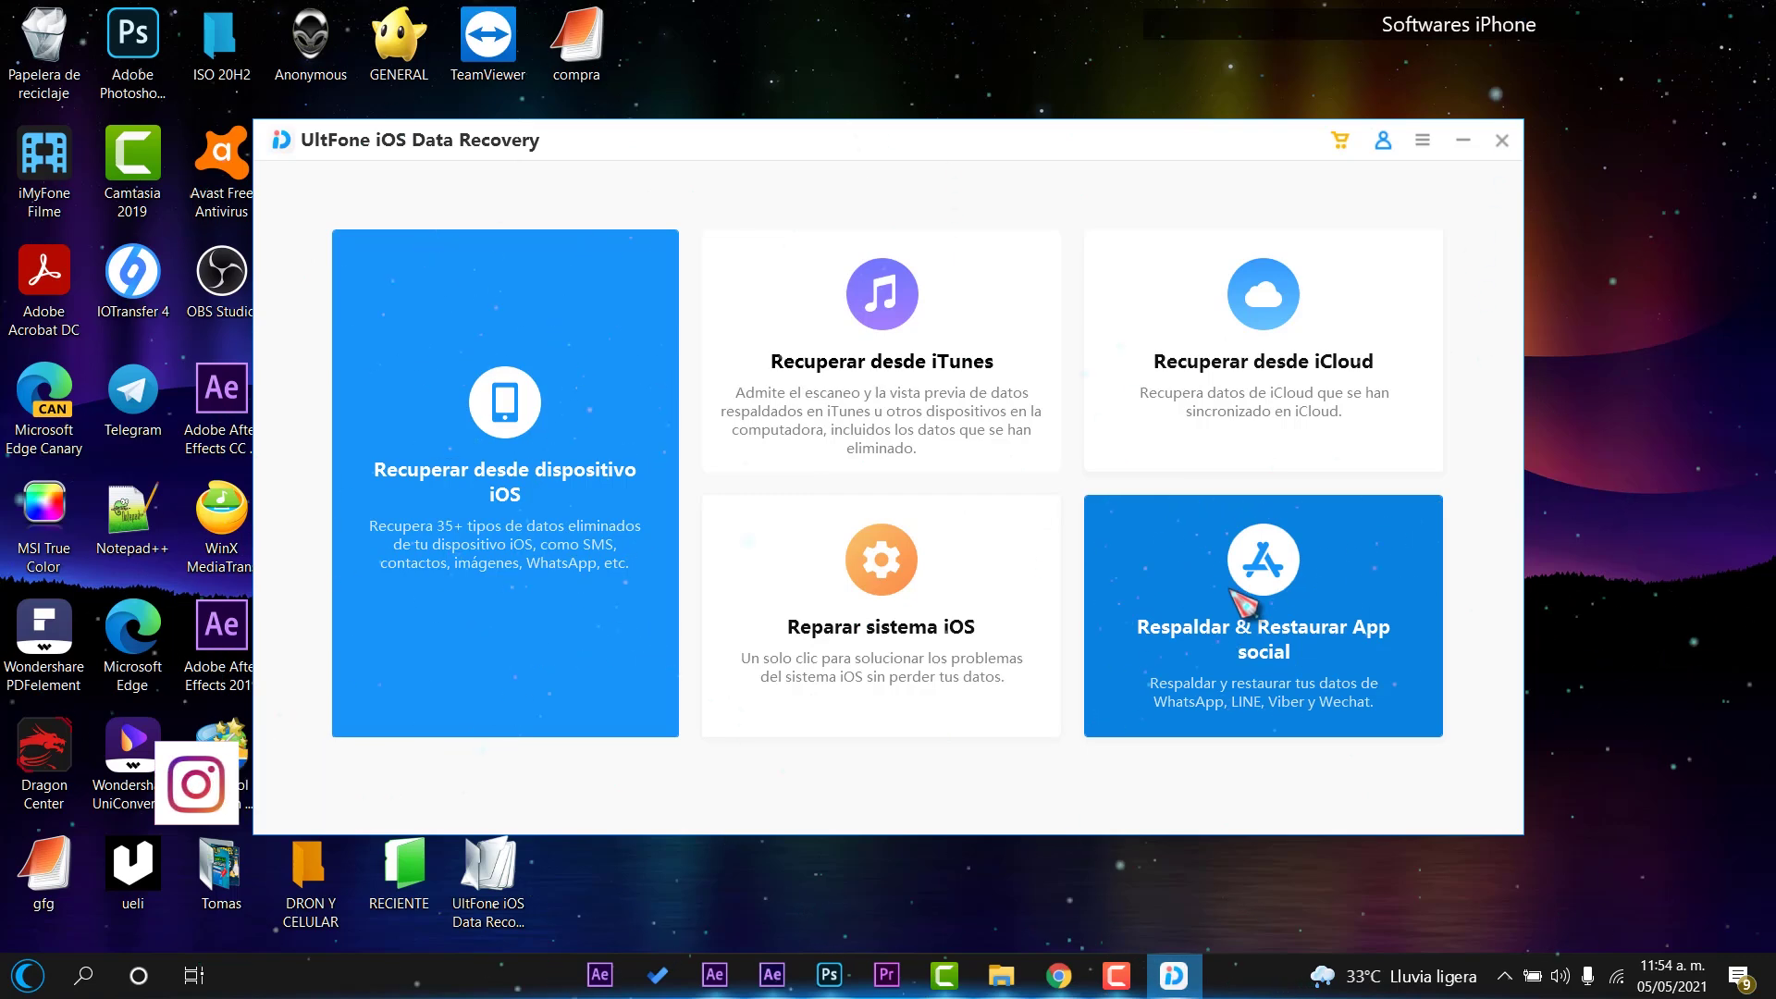
Step: Start a WhatsApp backup of the connected iPhone through the social app backup feature, and cancel it
{"action": "left_click", "coordinate": [1265, 555]}
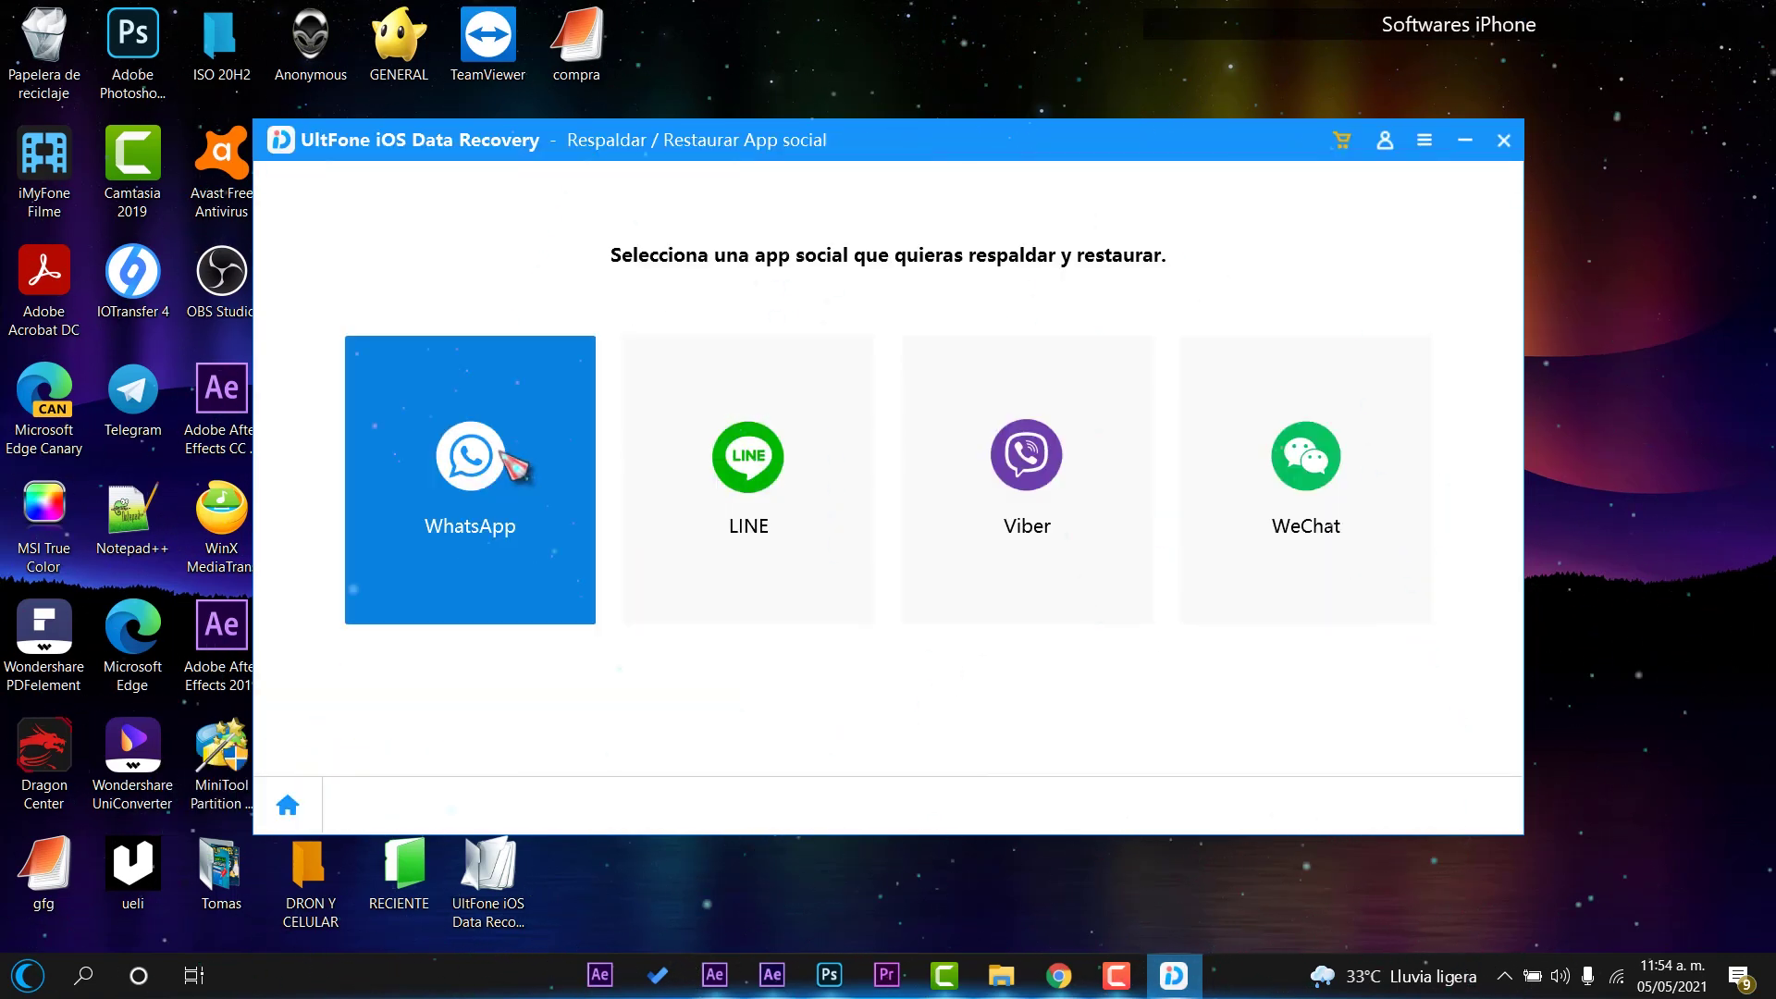
{"action": "left_click", "coordinate": [515, 467]}
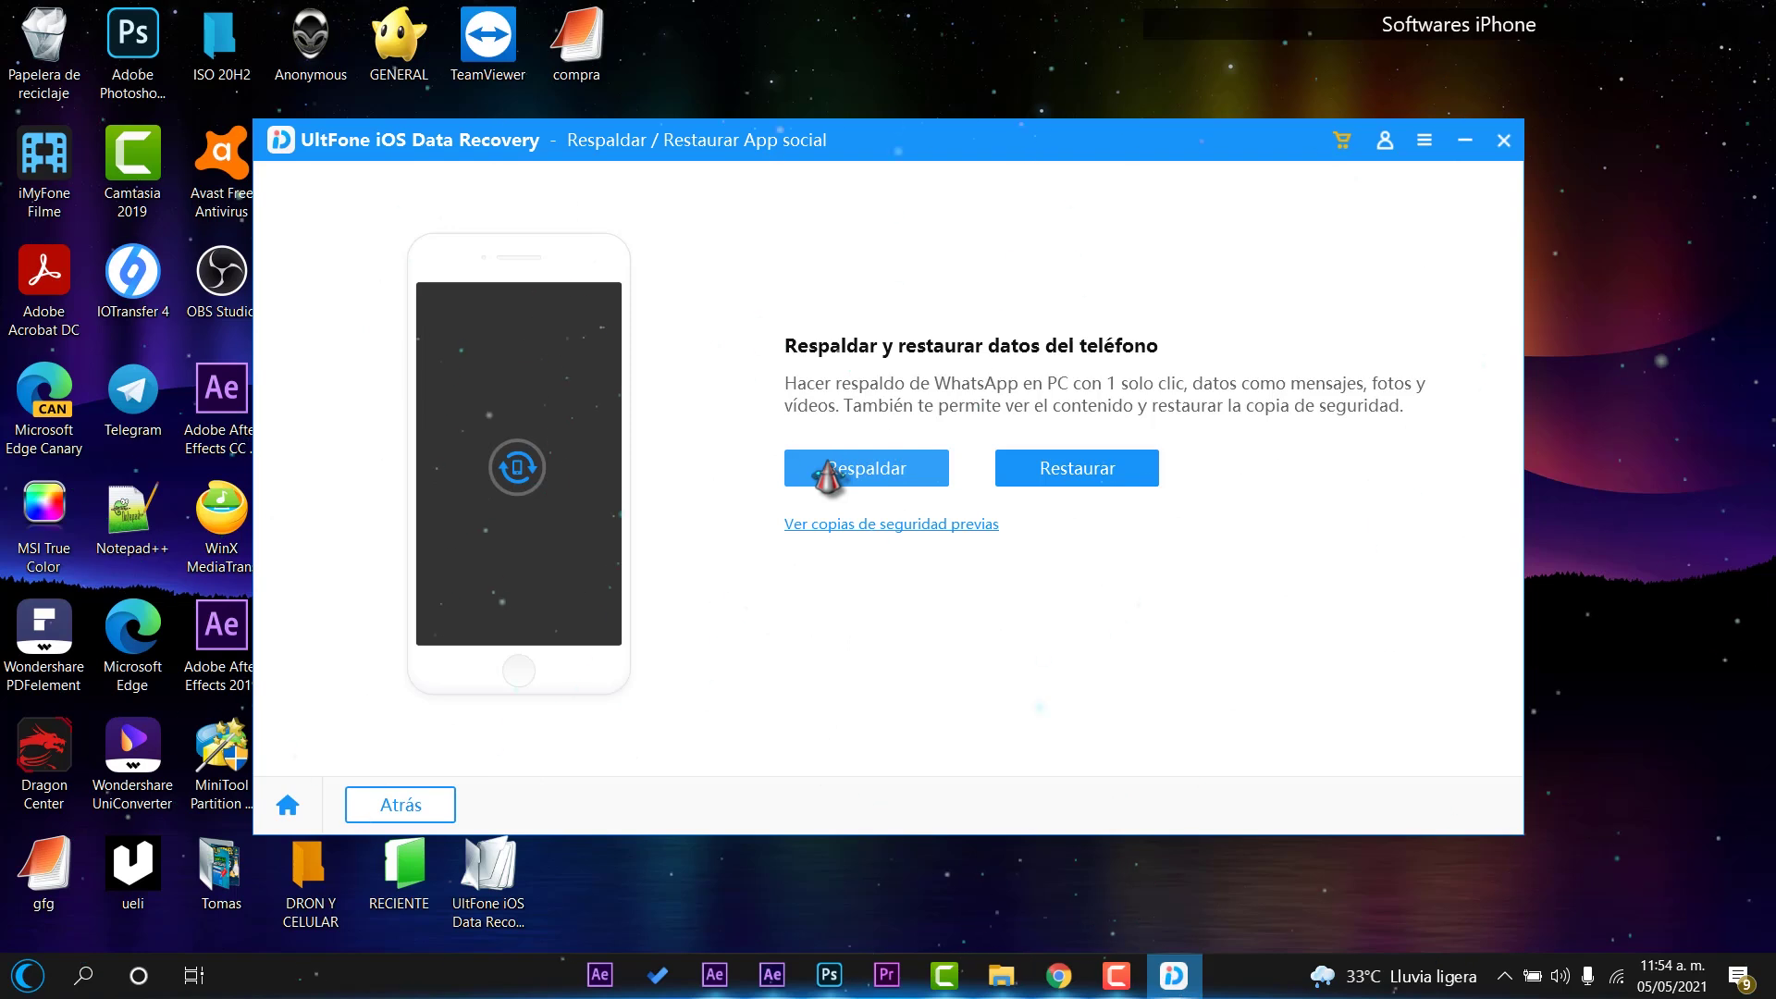
{"action": "left_click", "coordinate": [880, 476]}
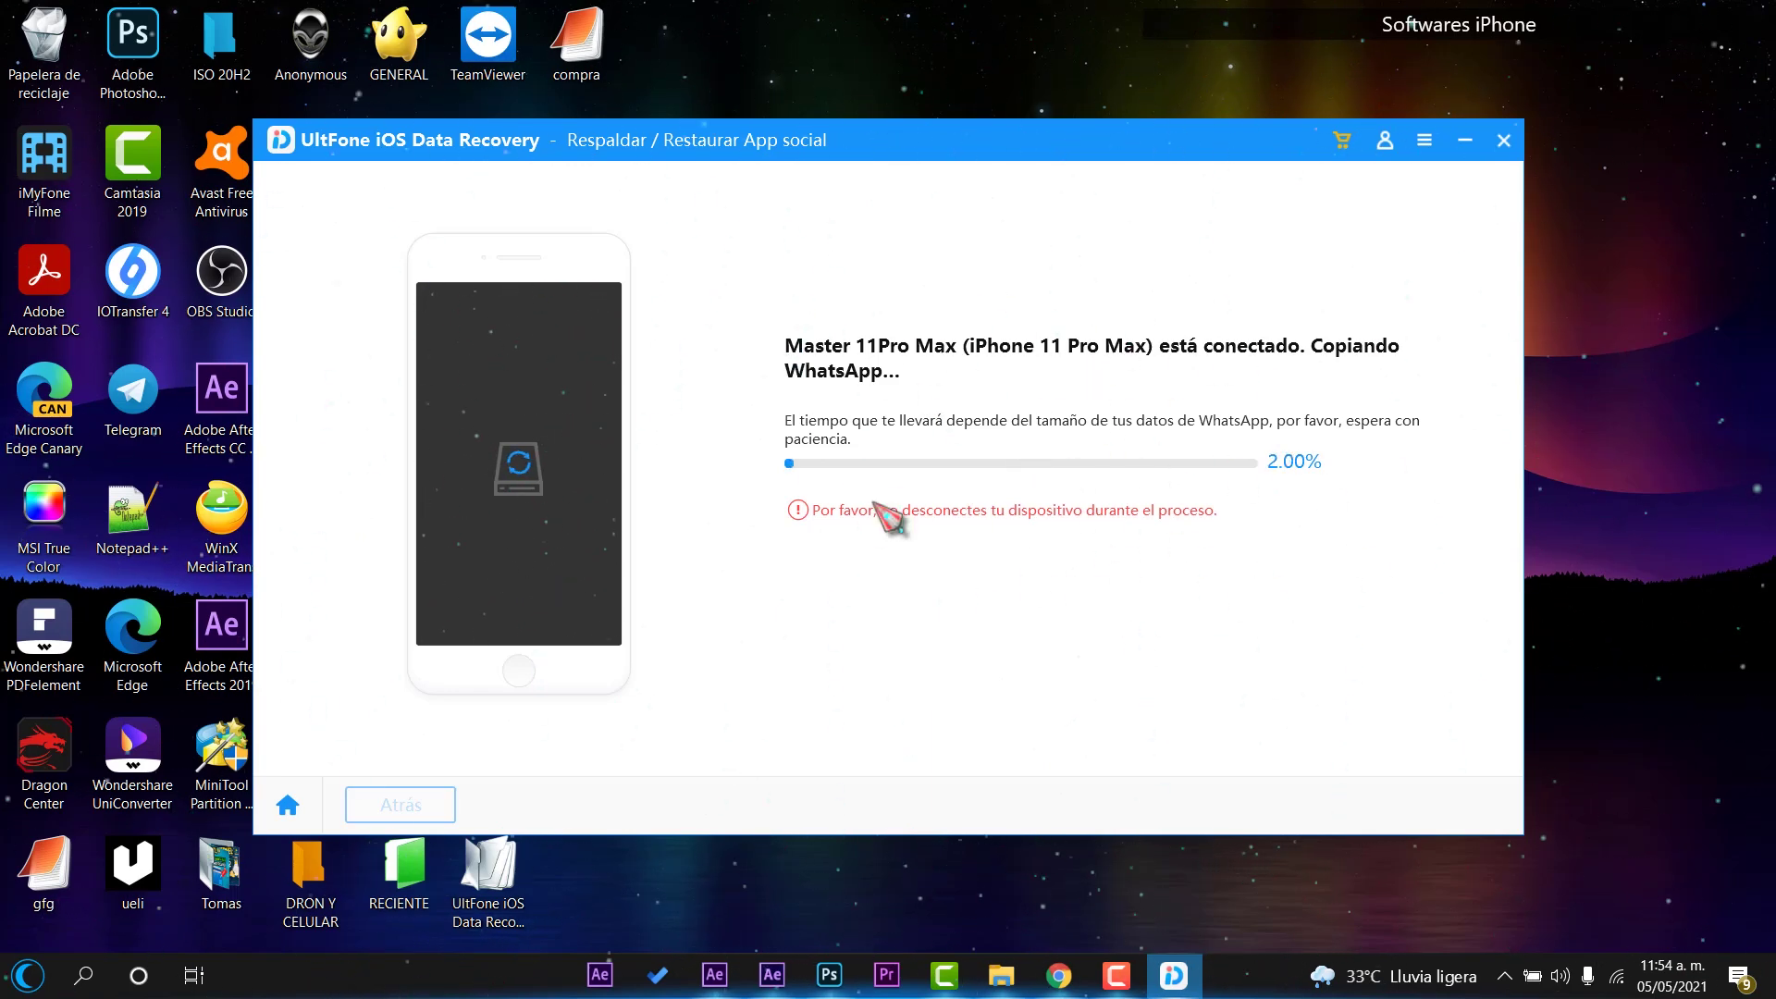
{"action": "left_click", "coordinate": [421, 806]}
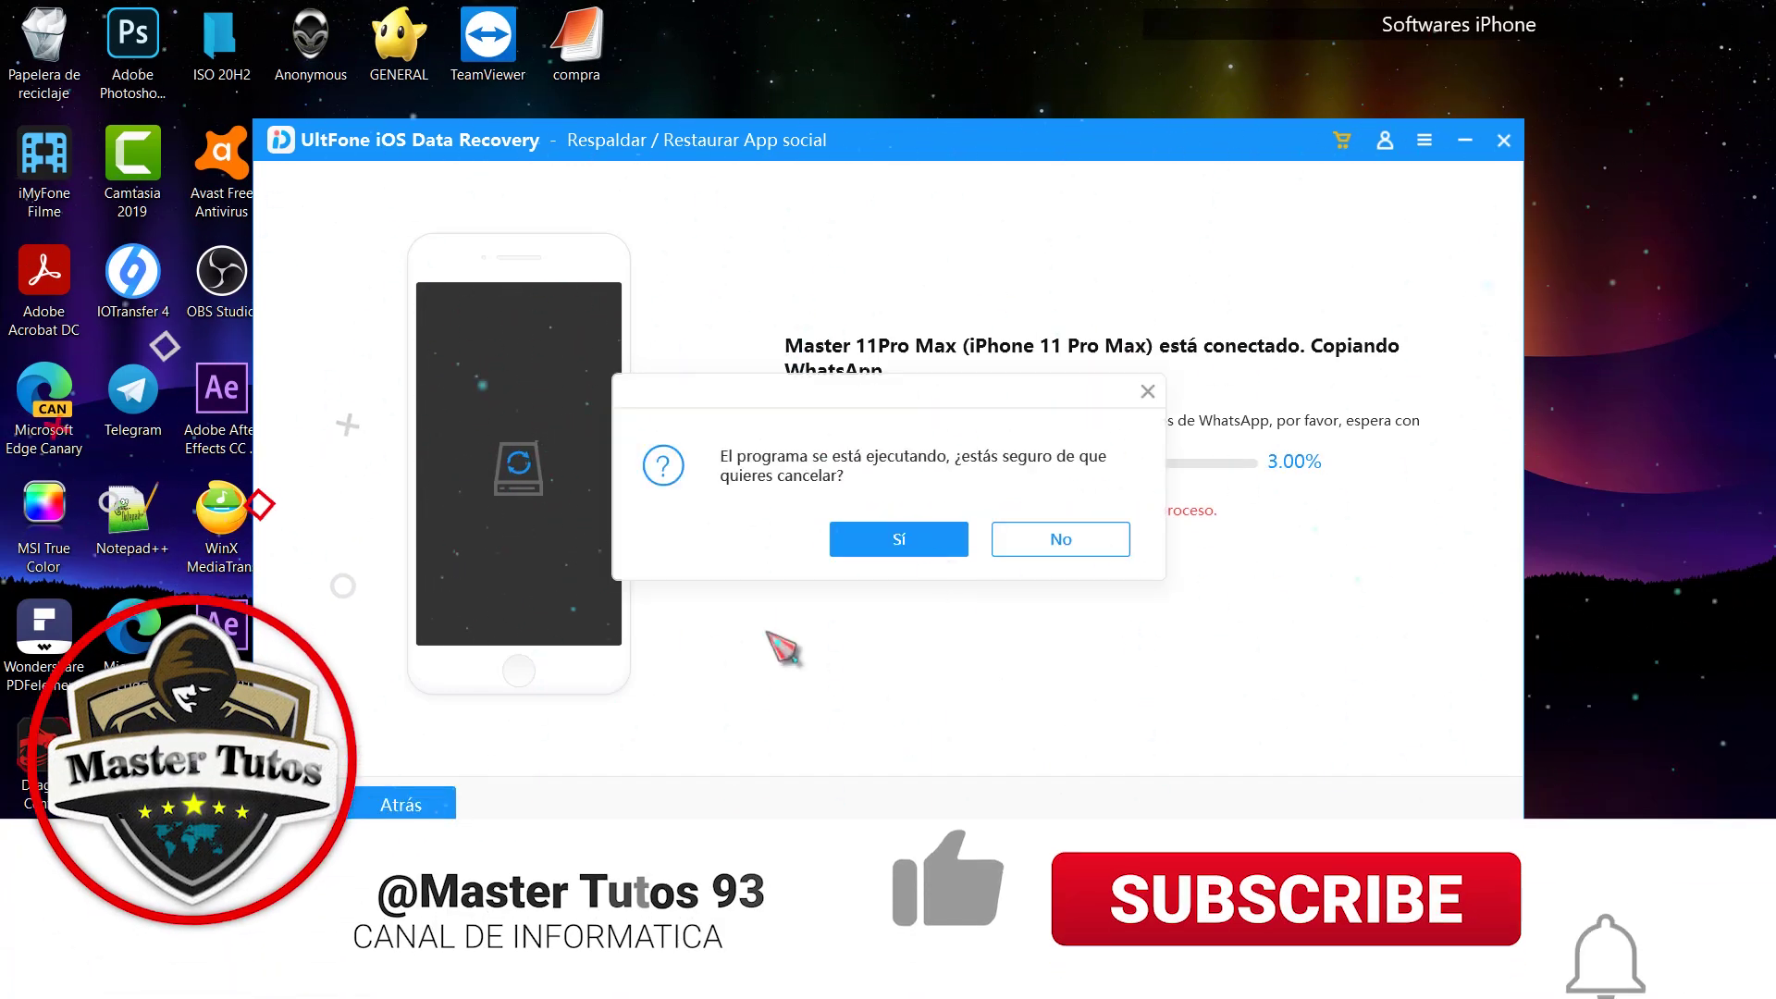
{"action": "left_click", "coordinate": [888, 539]}
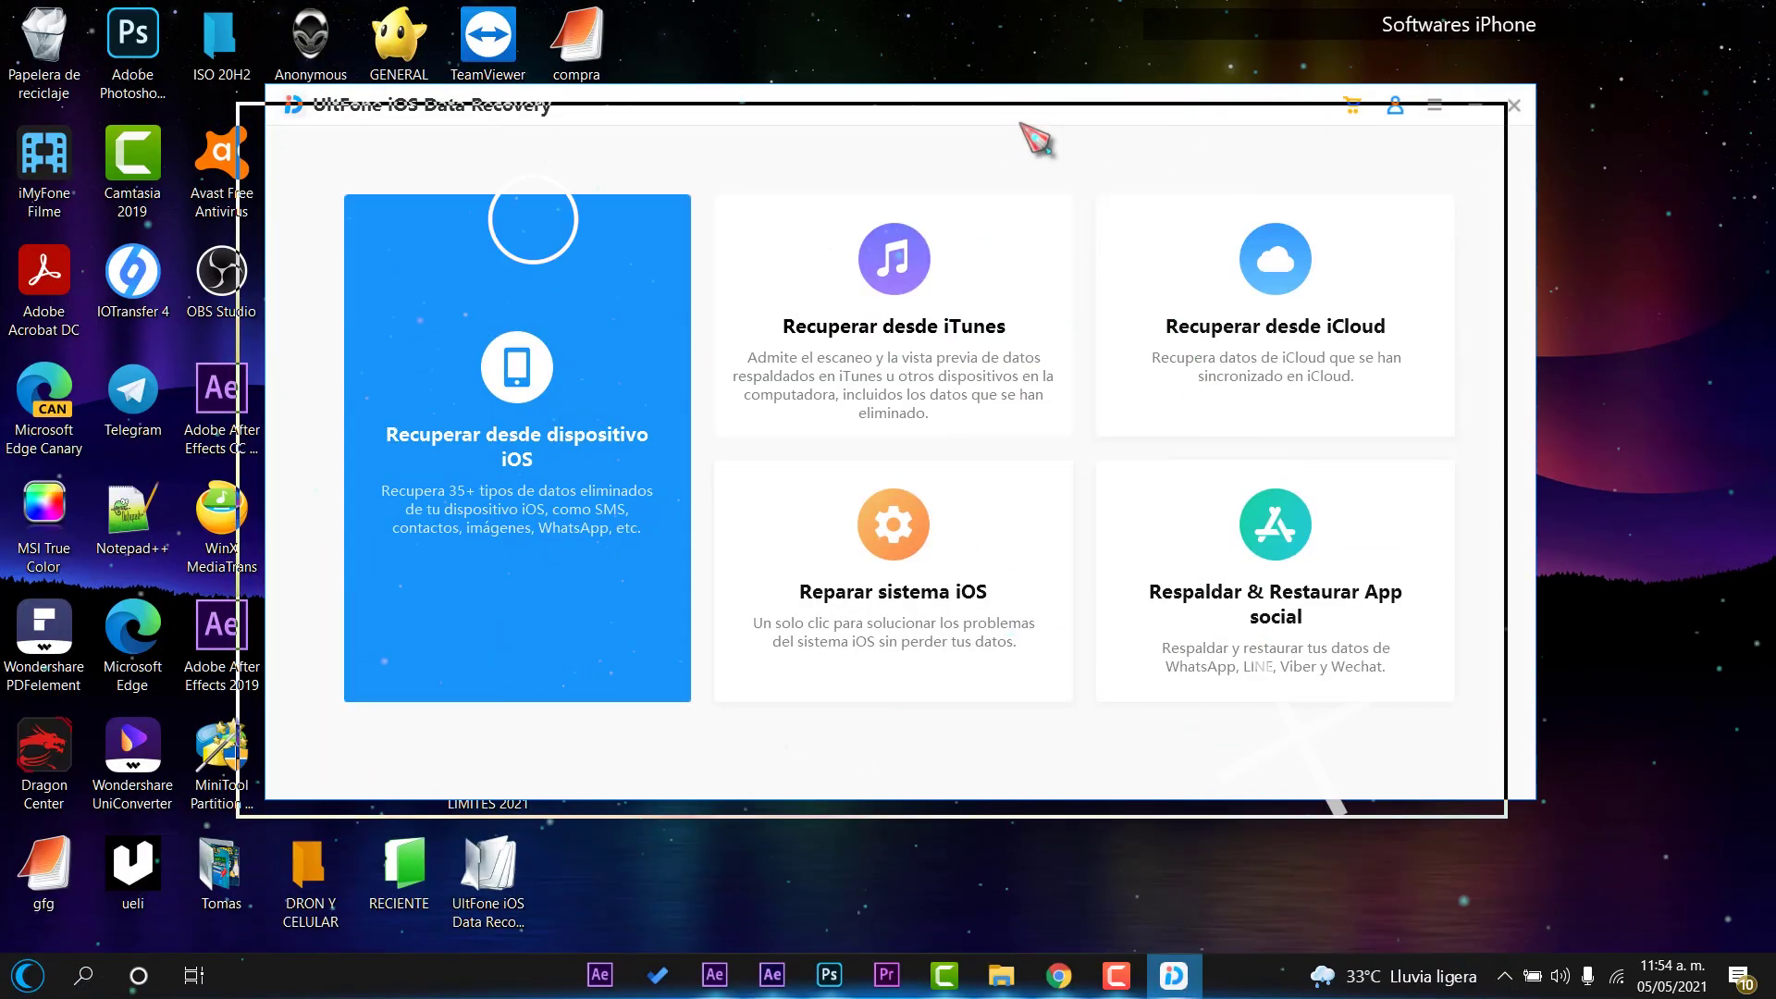
{"action": "left_click_drag", "start_coordinate": [1064, 119], "coordinate": [1036, 138]}
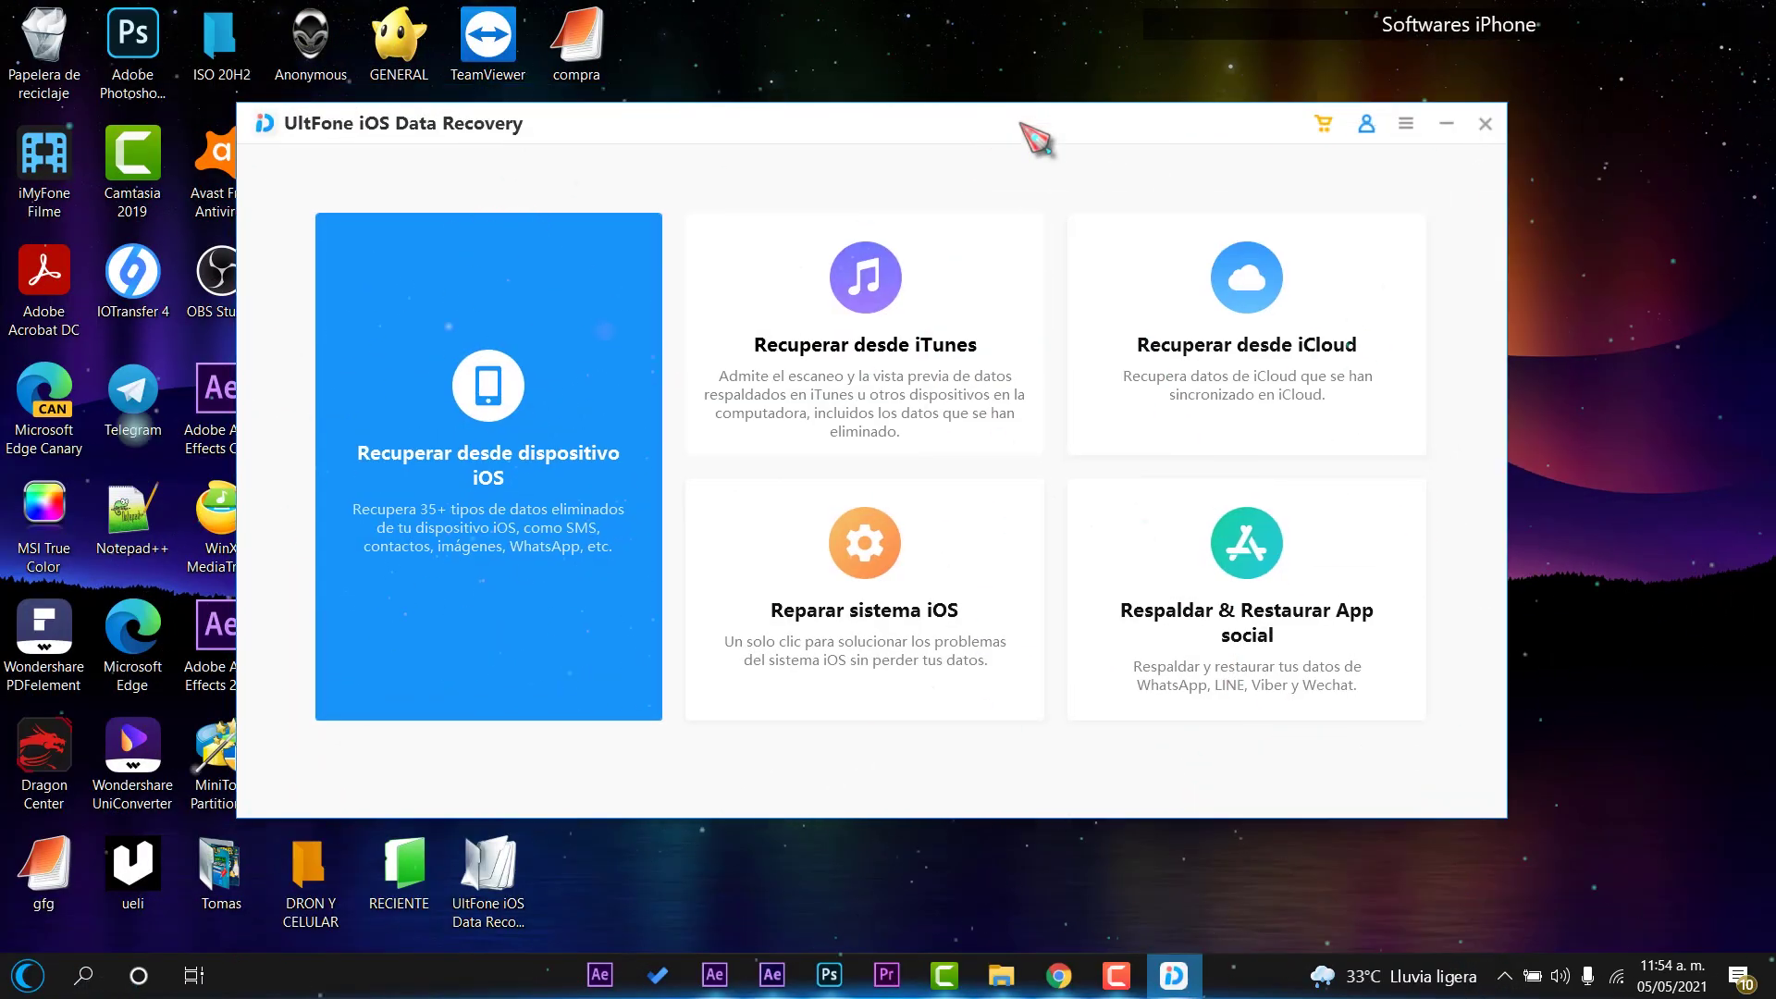